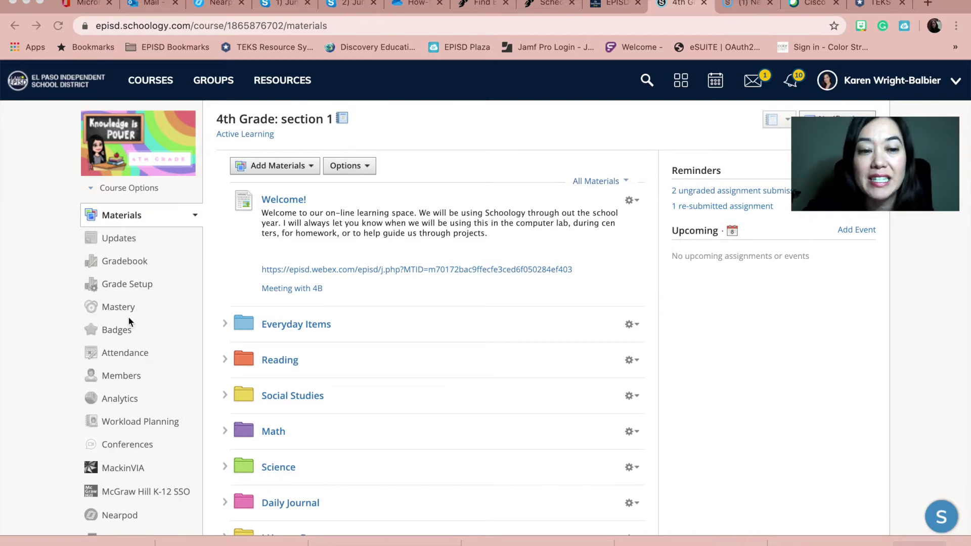
Step: Open the Badges page of the 4th Grade: section 1 course from its left-hand menu
left_click(118, 332)
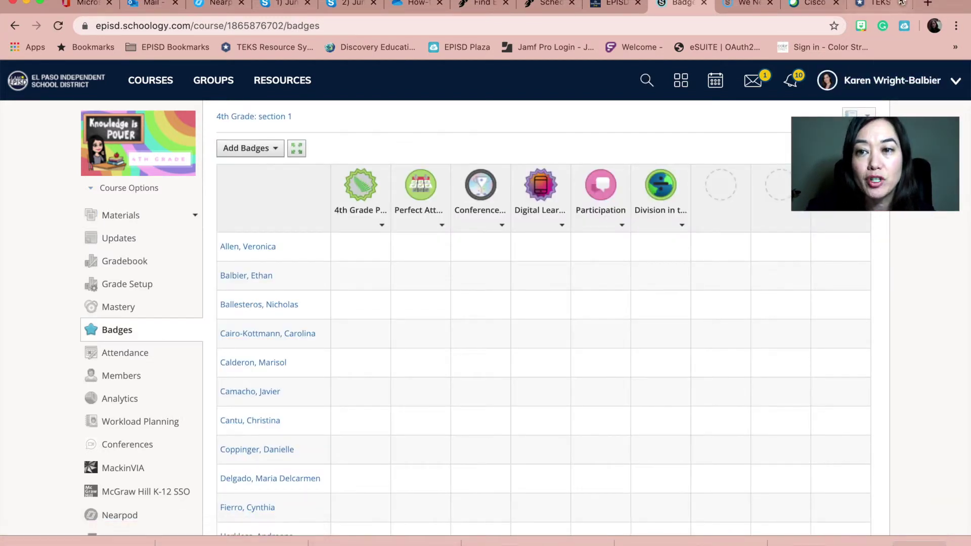
Step: Review the TEKS 4.2C cursive-writing standard, then return to the Schoology badges page
left_click(880, 5)
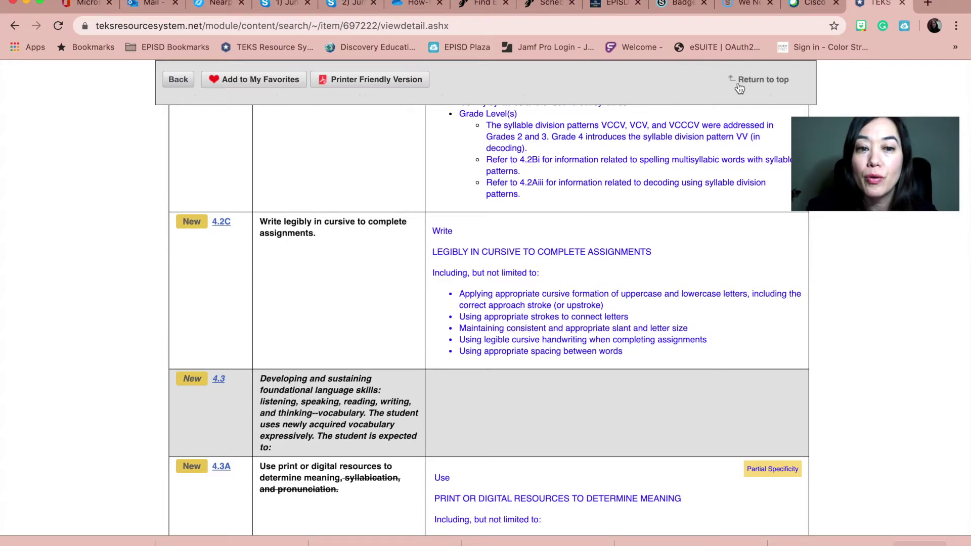
left_click(680, 9)
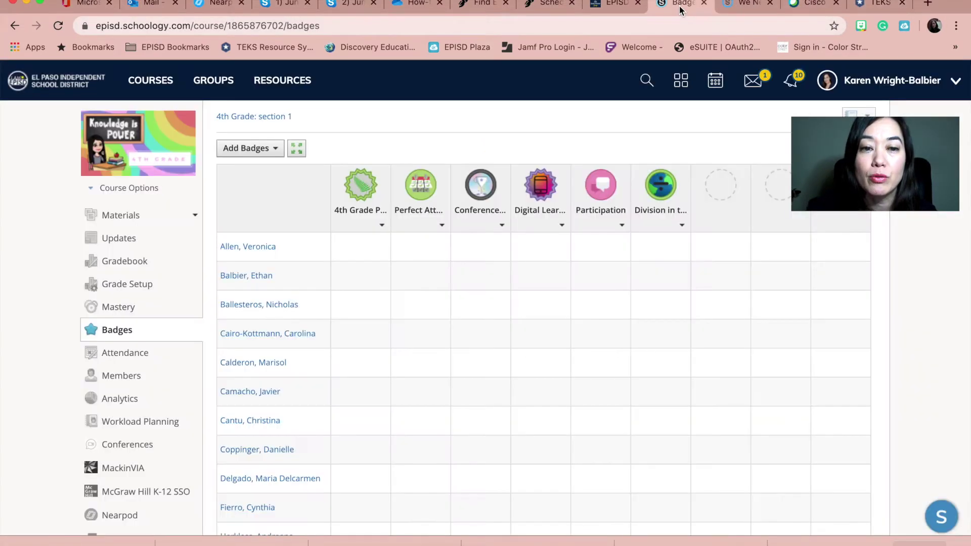
Step: Choose Add Badges > Create New Badge to get the blank badge form
left_click(276, 148)
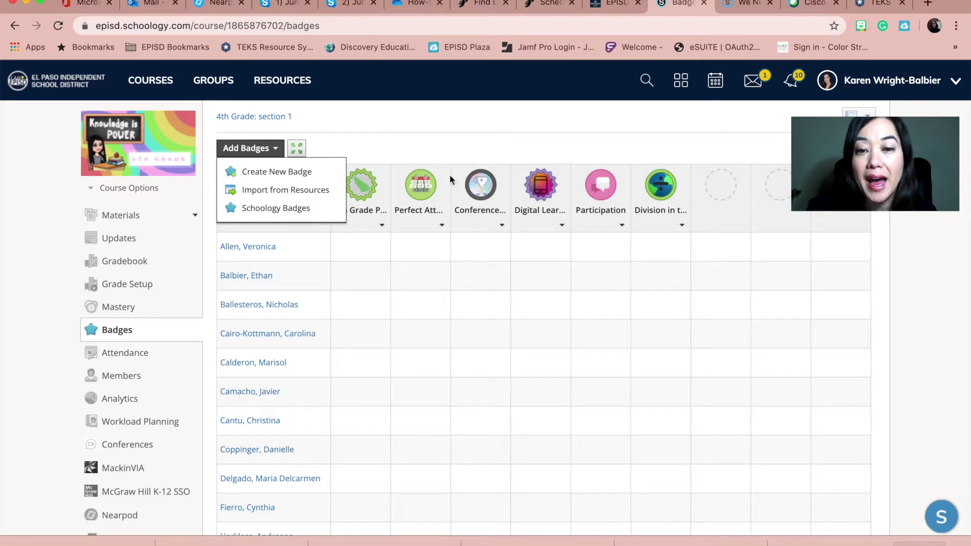
left_click(441, 134)
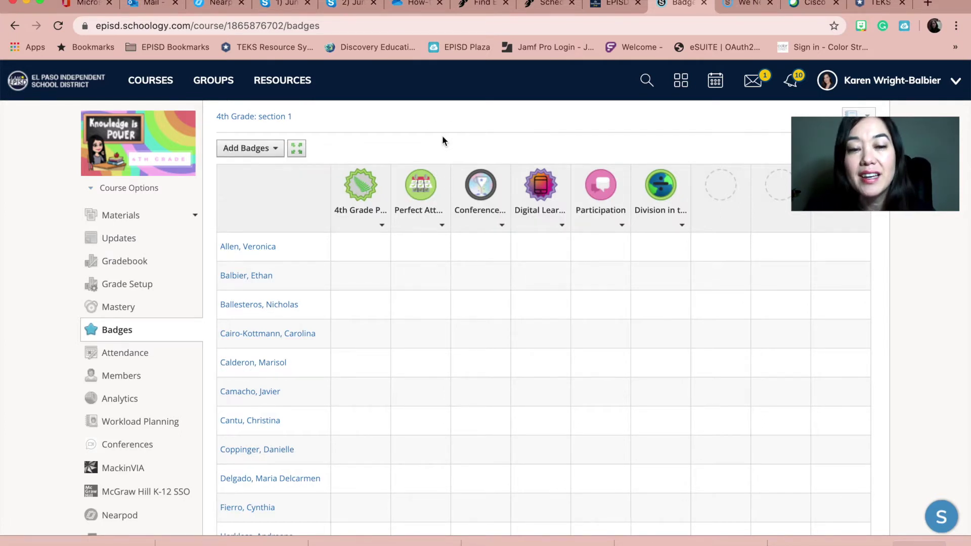
left_click(280, 151)
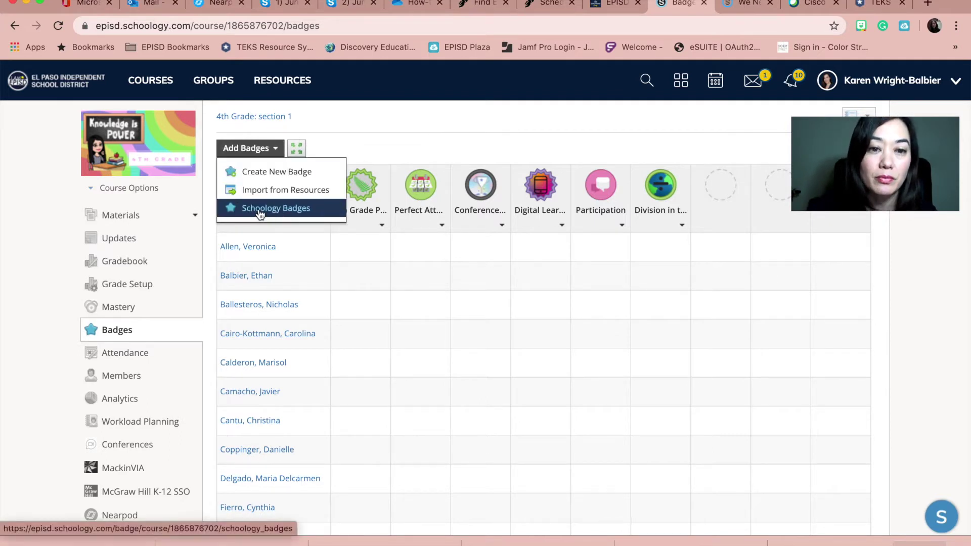
left_click(260, 173)
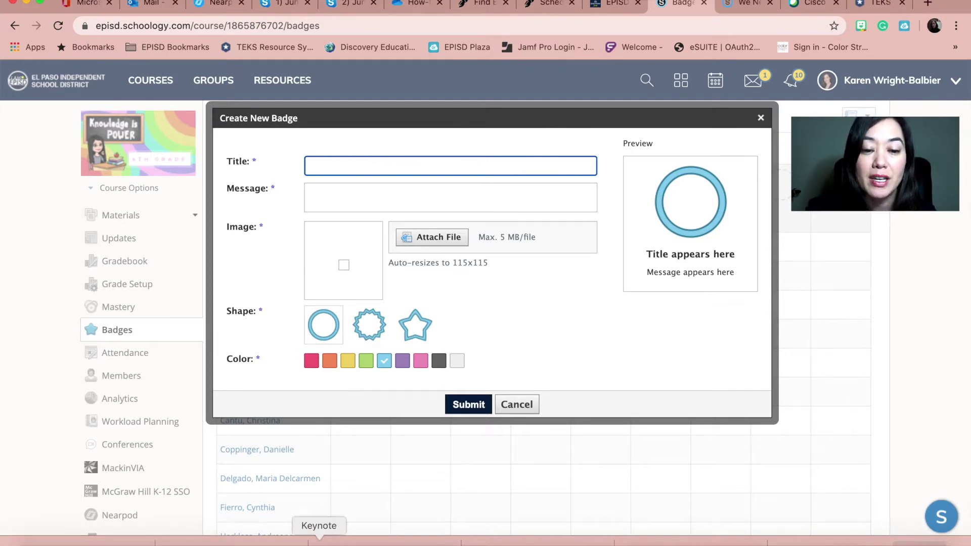
Step: Cancel the badge image browse and create a new Classic White Keynote presentation
left_click(432, 237)
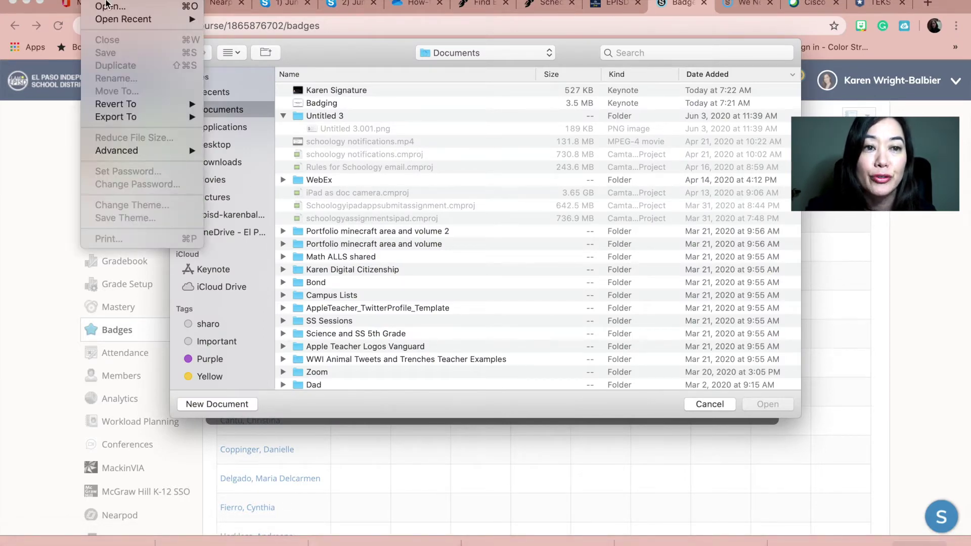
key("Escape")
key("Escape")
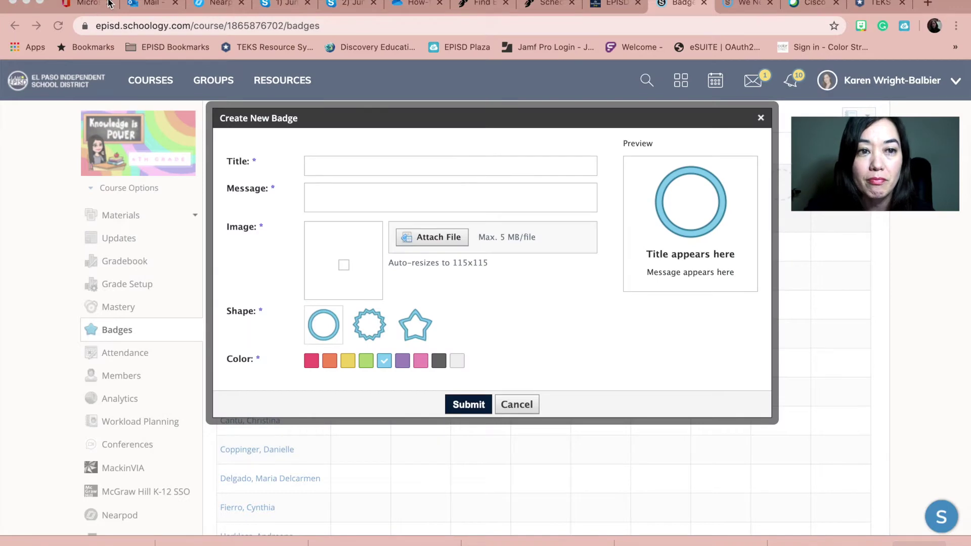
key("super+n")
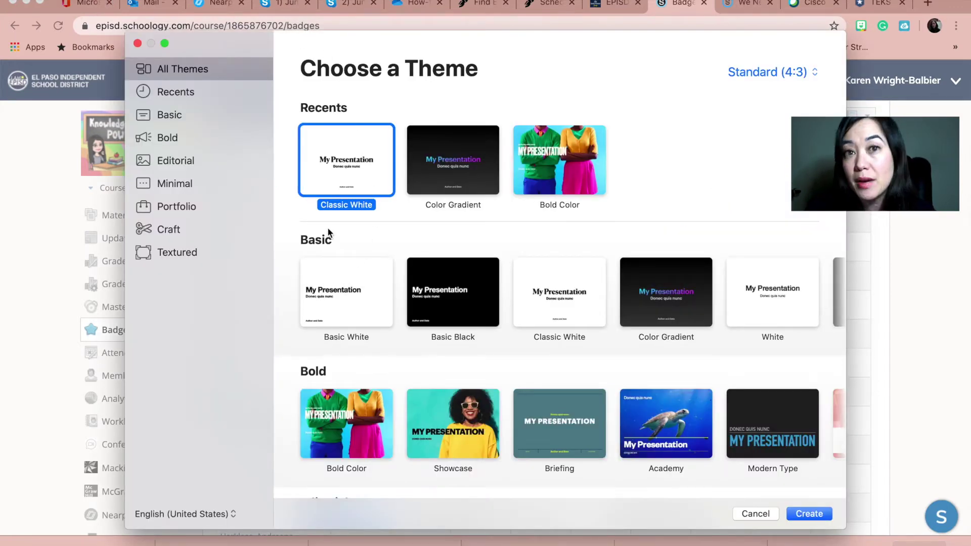
double_click(335, 145)
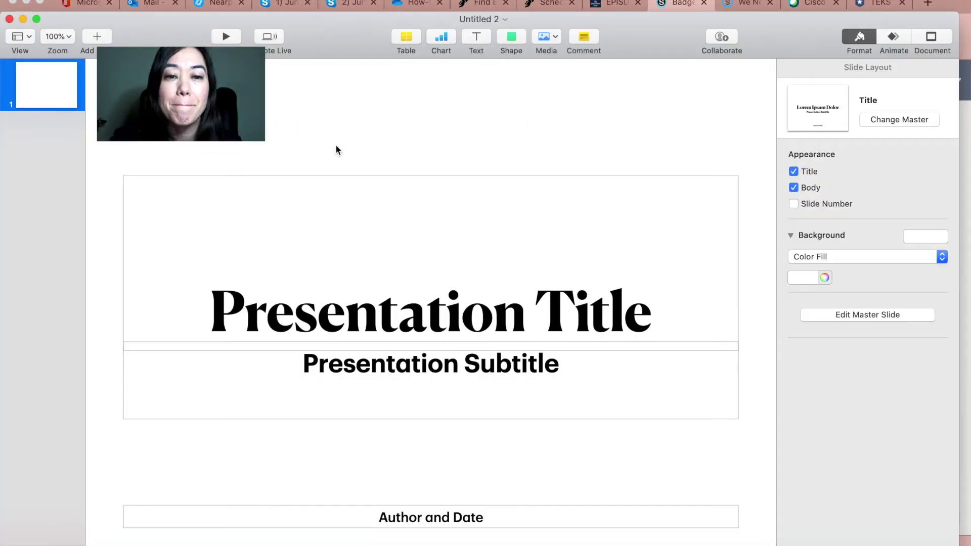
left_click(405, 176)
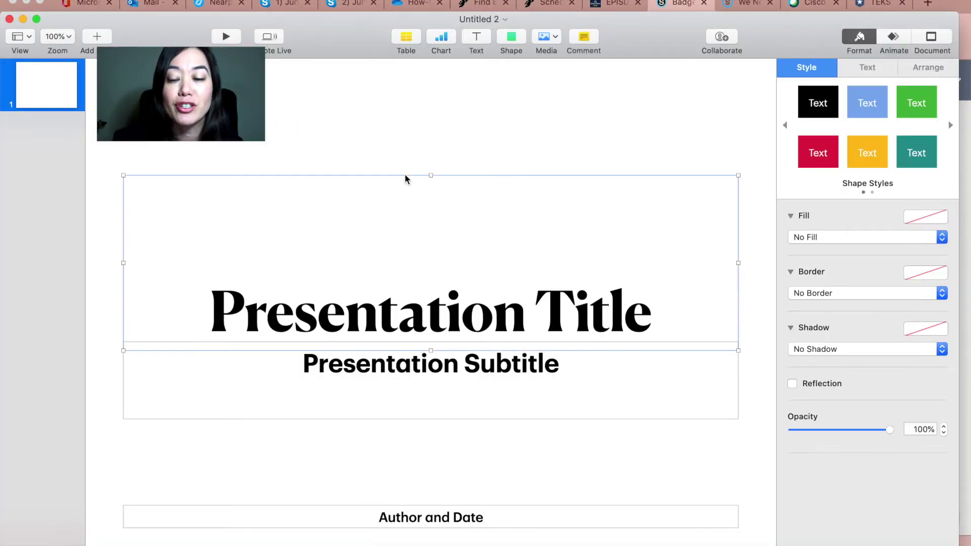
Step: Delete the title, subtitle and author-and-date placeholders from the title slide
key("Delete")
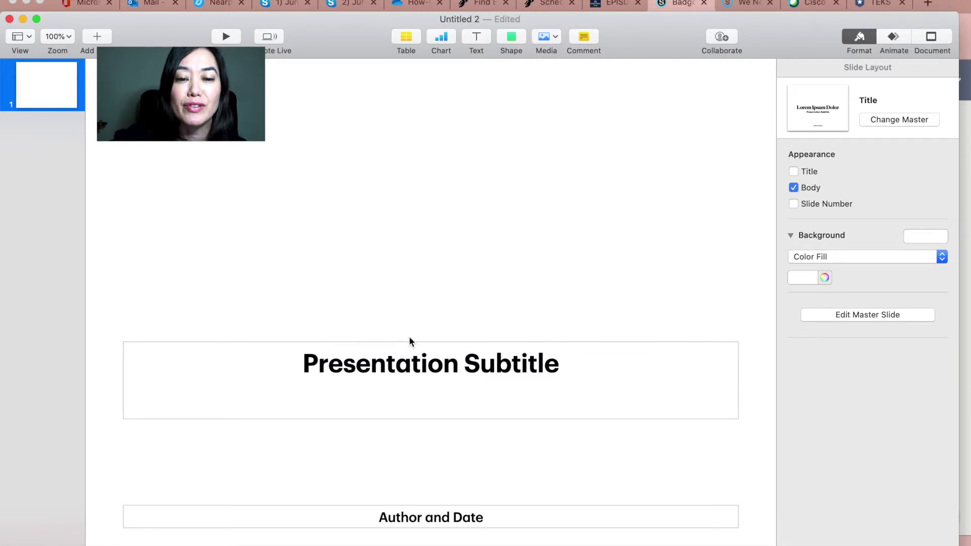
left_click(408, 349)
key("Delete")
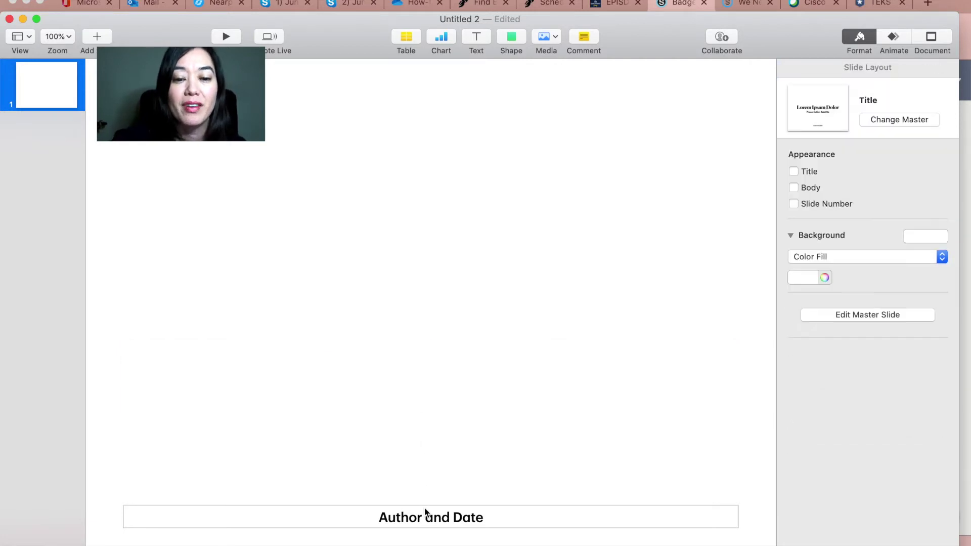
left_click(424, 507)
key("Delete")
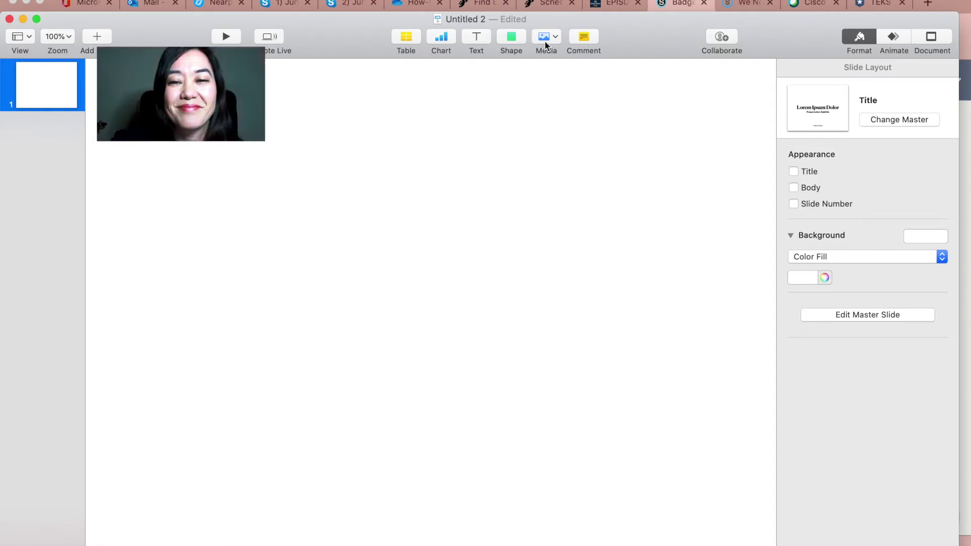
left_click(512, 38)
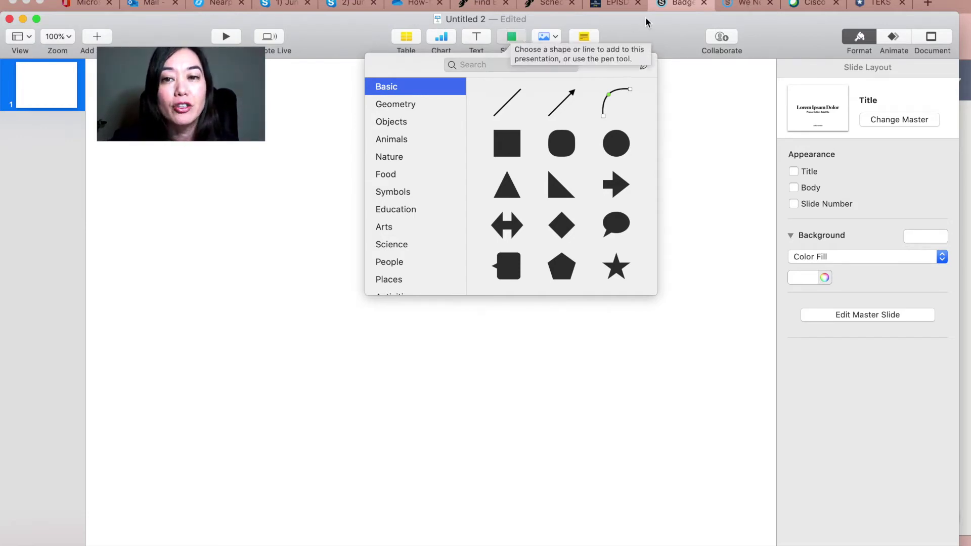
left_click(660, 19)
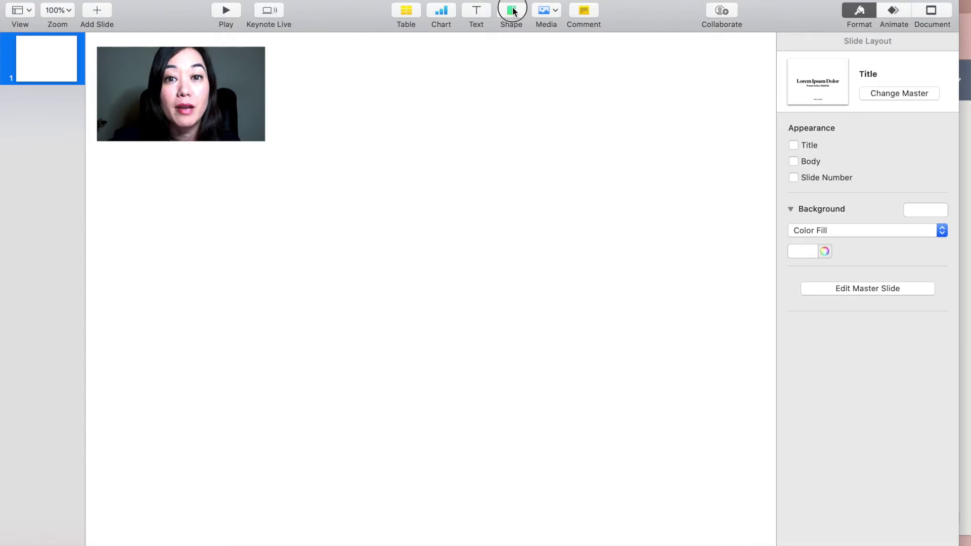
Step: Draw a circle from the Shape menu and size it to 688 pt, centred on the slide
left_click(513, 11)
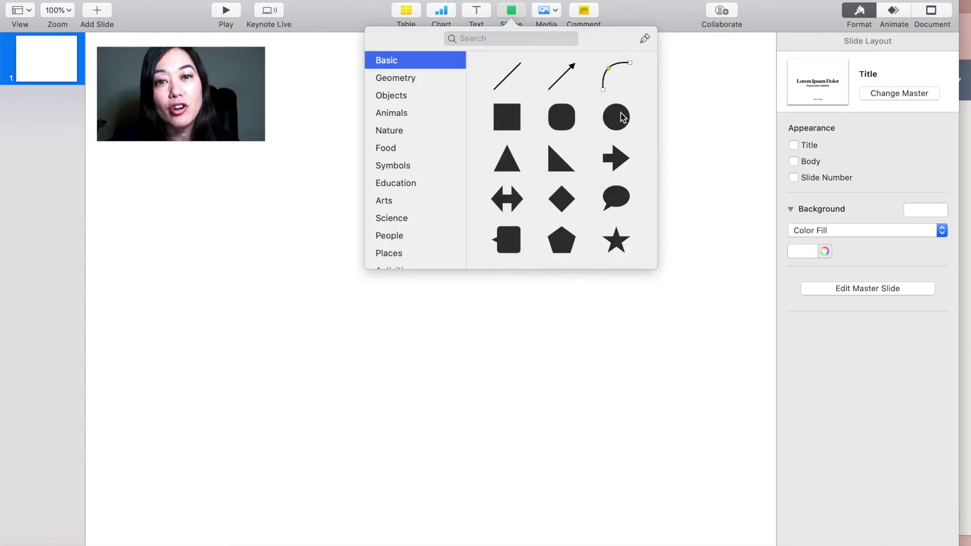
left_click(329, 214)
left_click_drag(329, 214, 265, 200)
left_click_drag(298, 234, 698, 545)
left_click_drag(545, 367, 529, 258)
left_click_drag(682, 441, 676, 524)
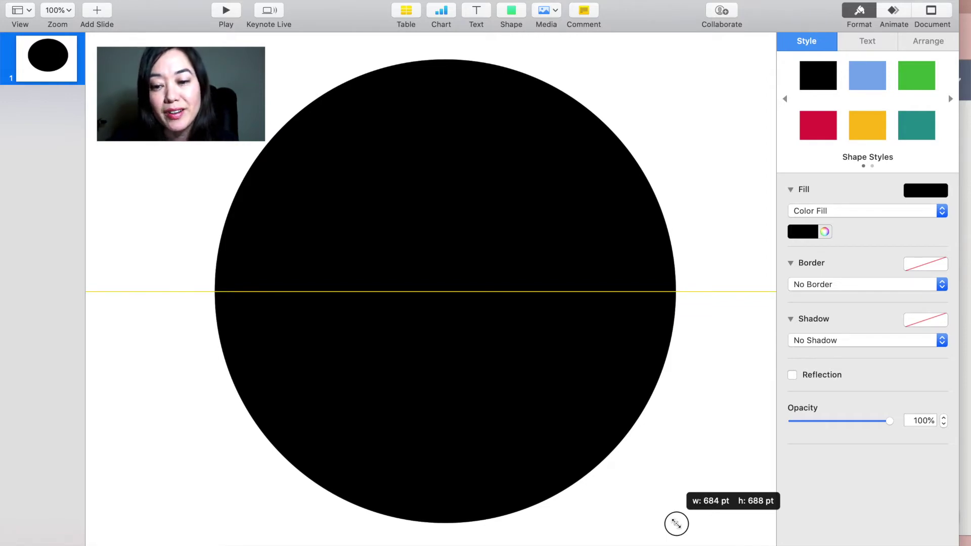
left_click_drag(676, 523, 678, 524)
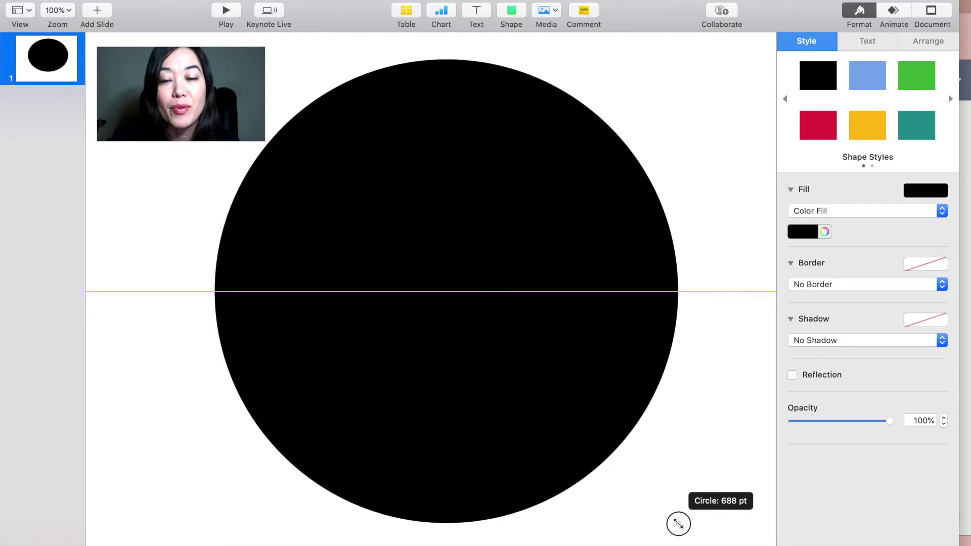
left_click_drag(678, 524, 678, 524)
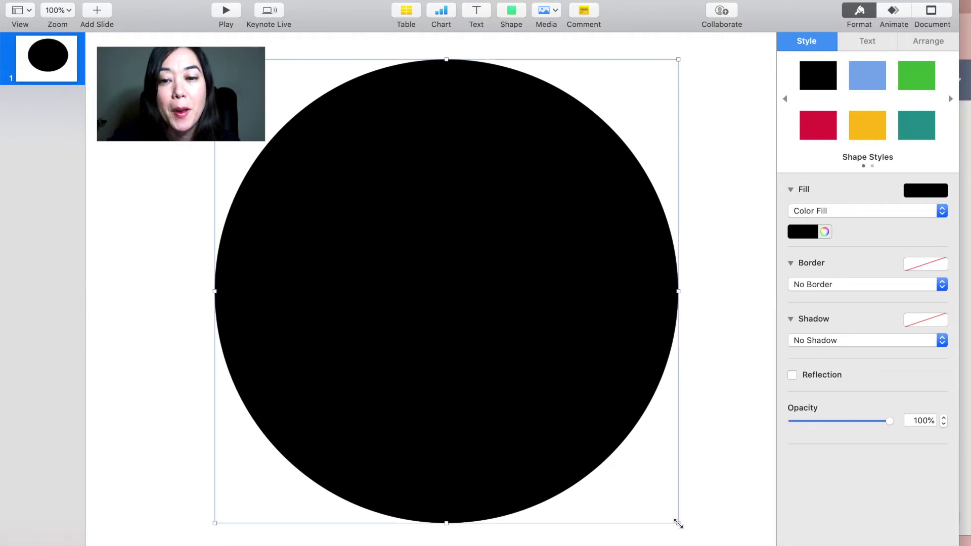
left_click(739, 358)
Step: Fill the circle with the pale yellow Banana colour (FFFC79)
left_click(558, 282)
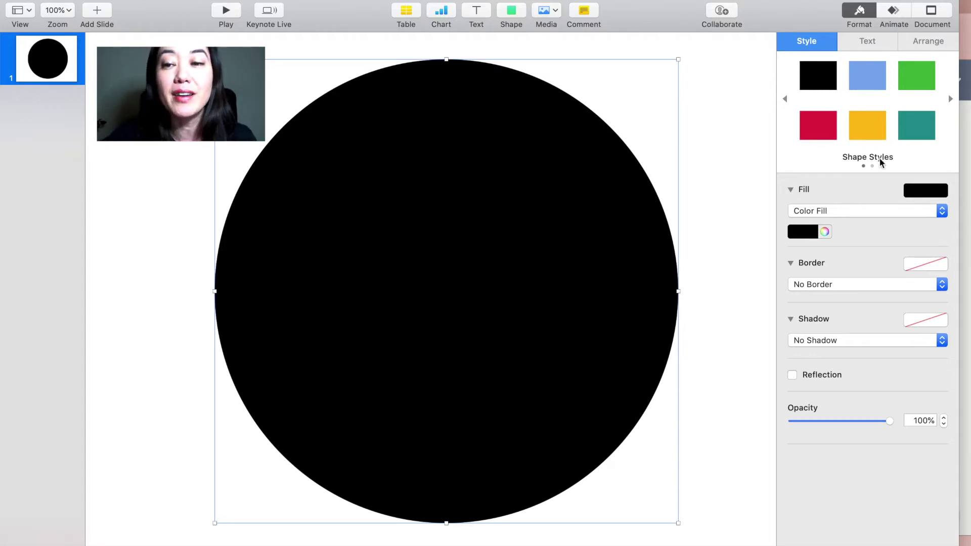
left_click(861, 130)
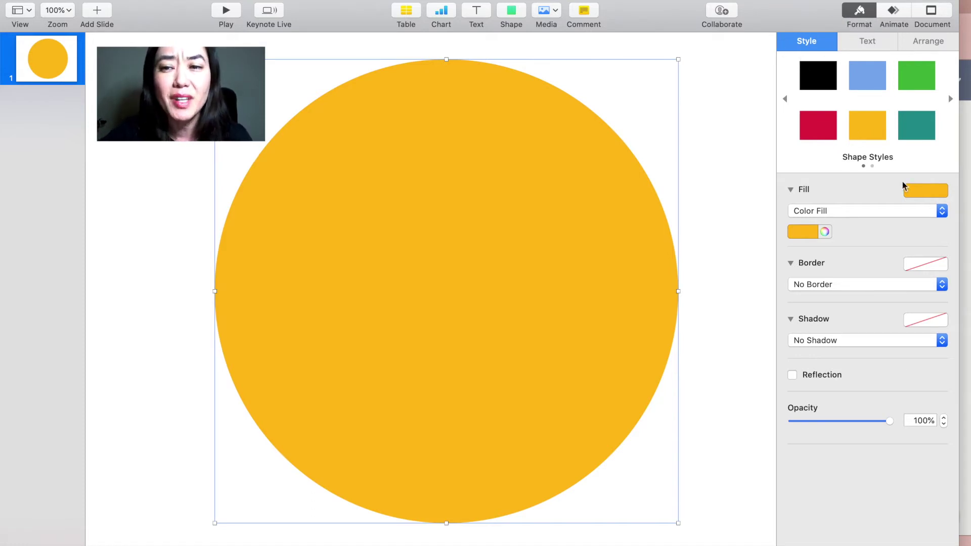
left_click(939, 191)
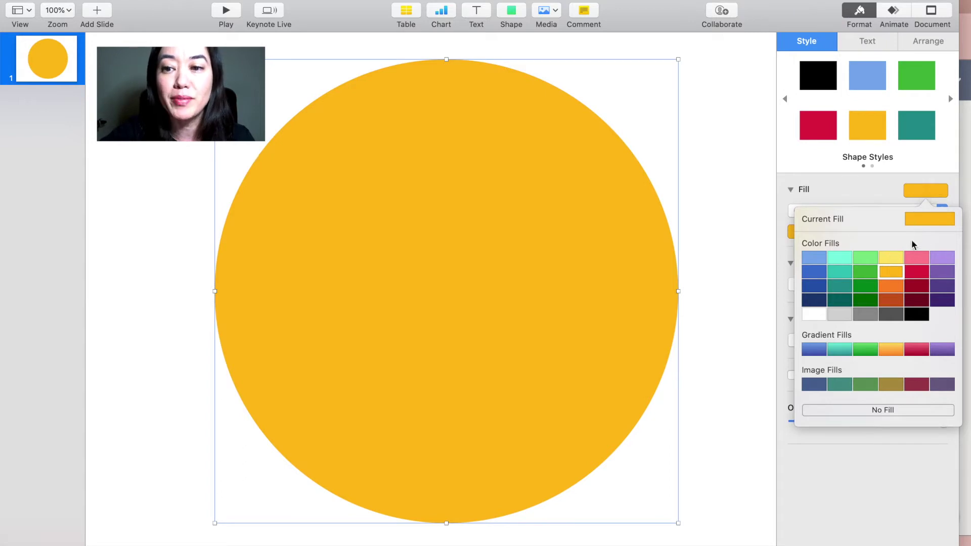
left_click(890, 257)
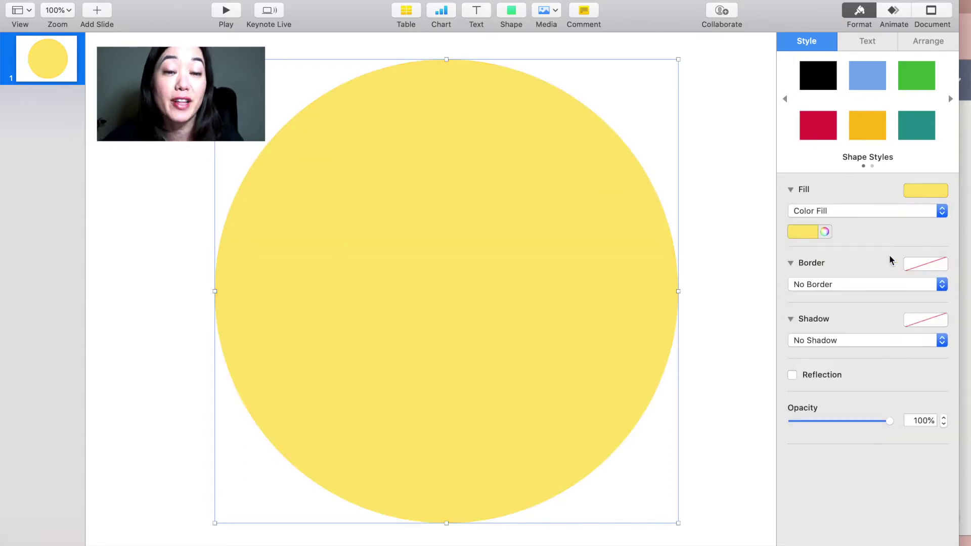
left_click(825, 233)
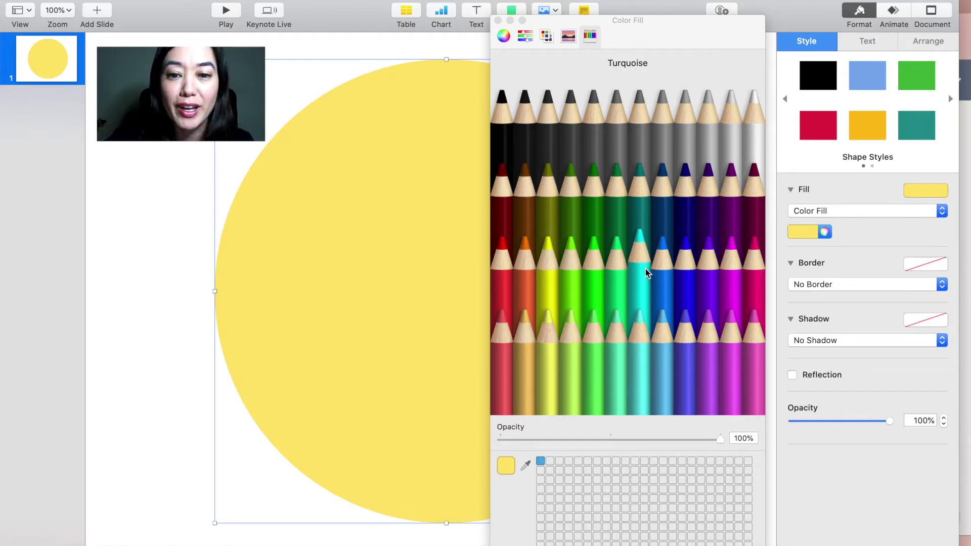
left_click(545, 361)
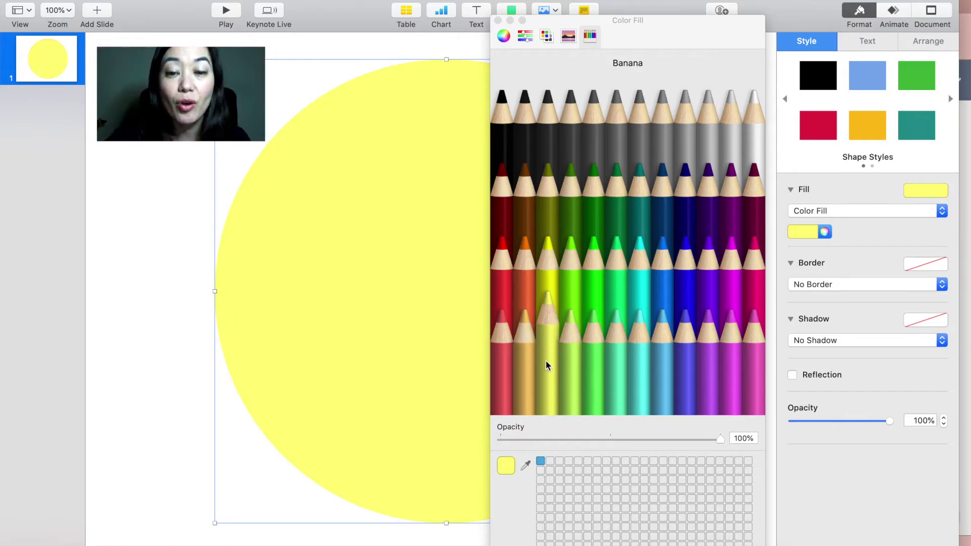
Step: Look through the Colors window's wheel, sliders, palettes, spectrum and pencils views, then close it
left_click(824, 233)
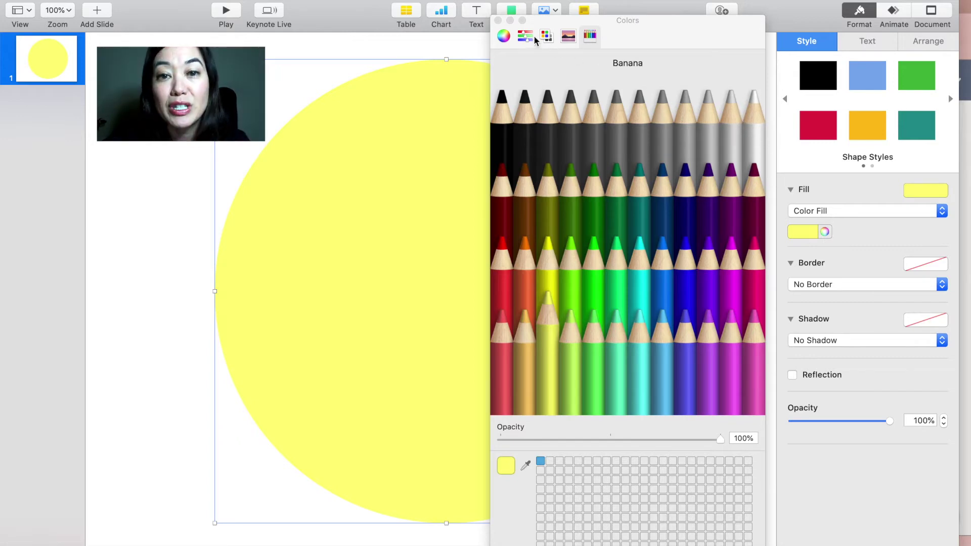
left_click(504, 36)
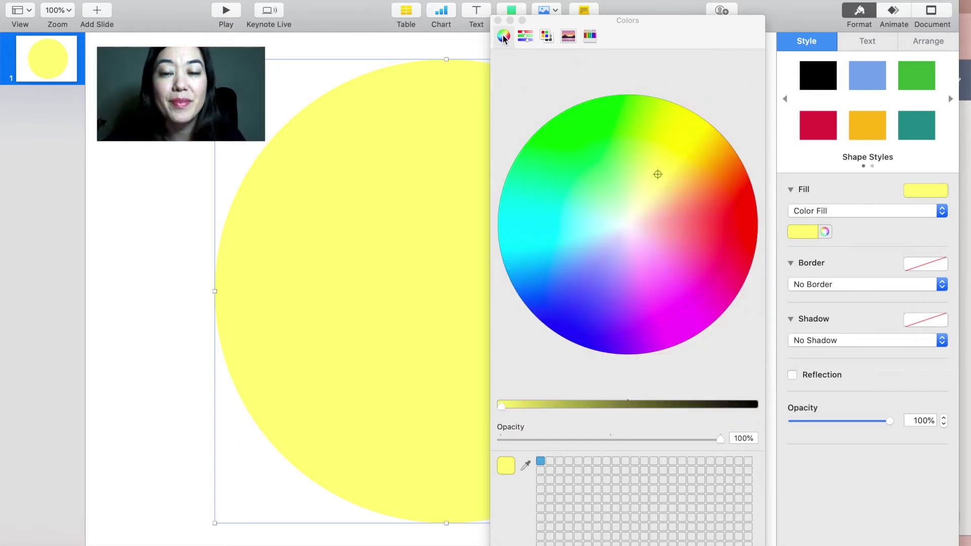
left_click(525, 37)
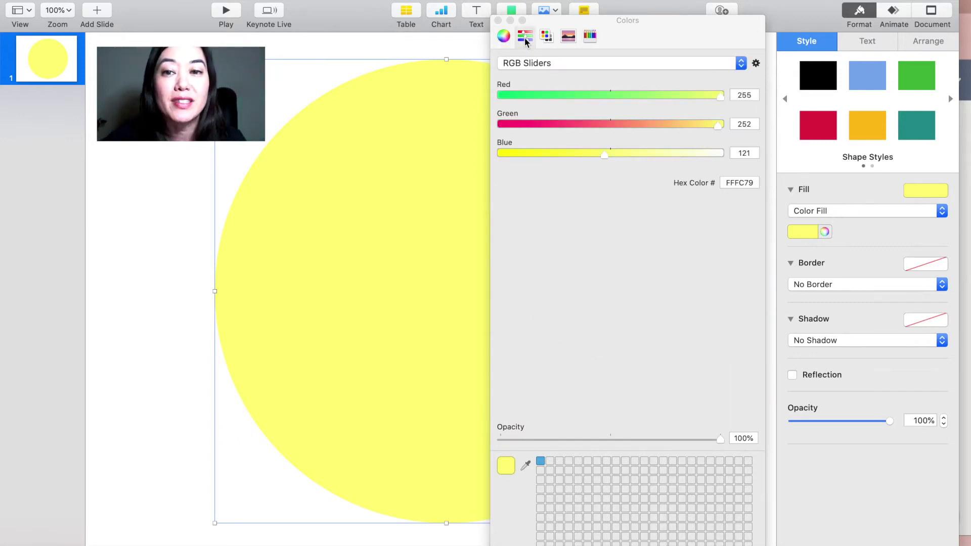
left_click(546, 36)
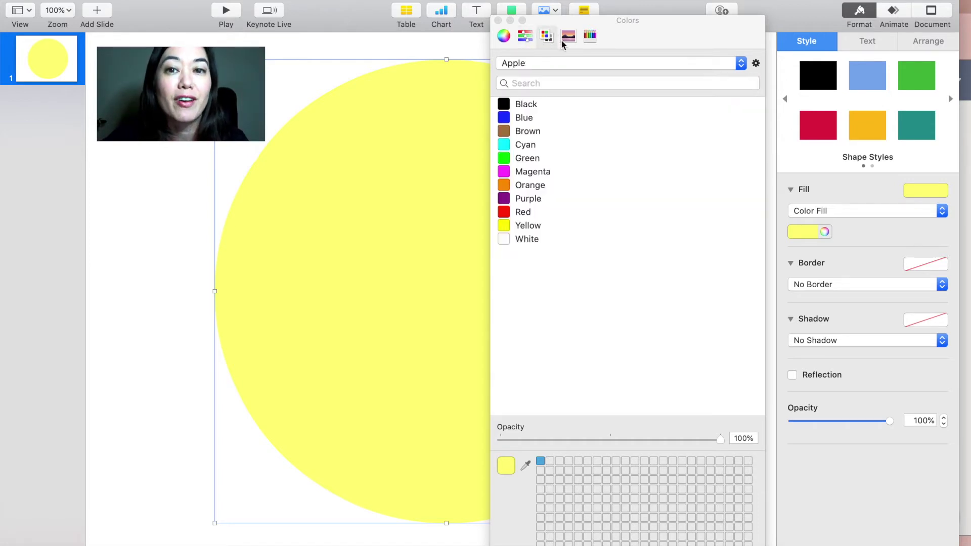
left_click(563, 41)
left_click(584, 40)
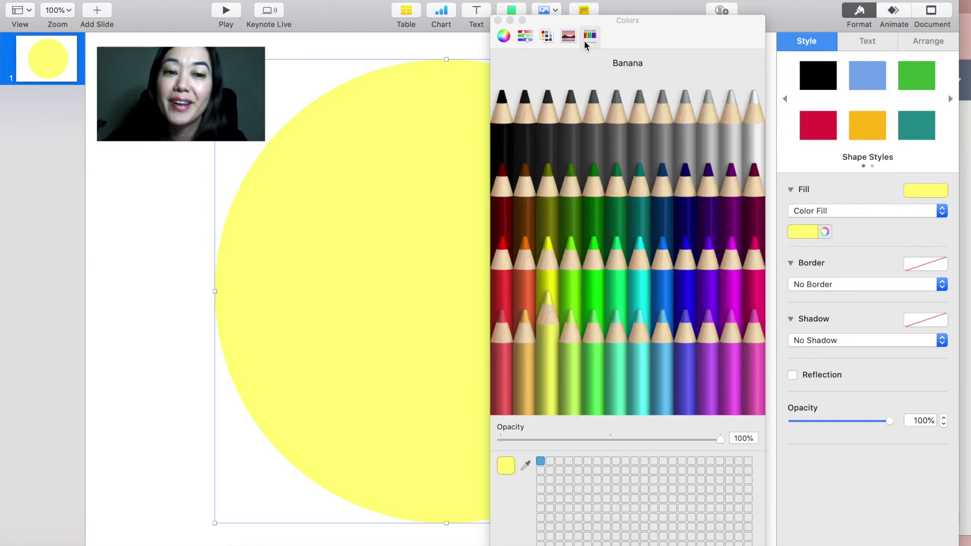
left_click(498, 20)
left_click(733, 110)
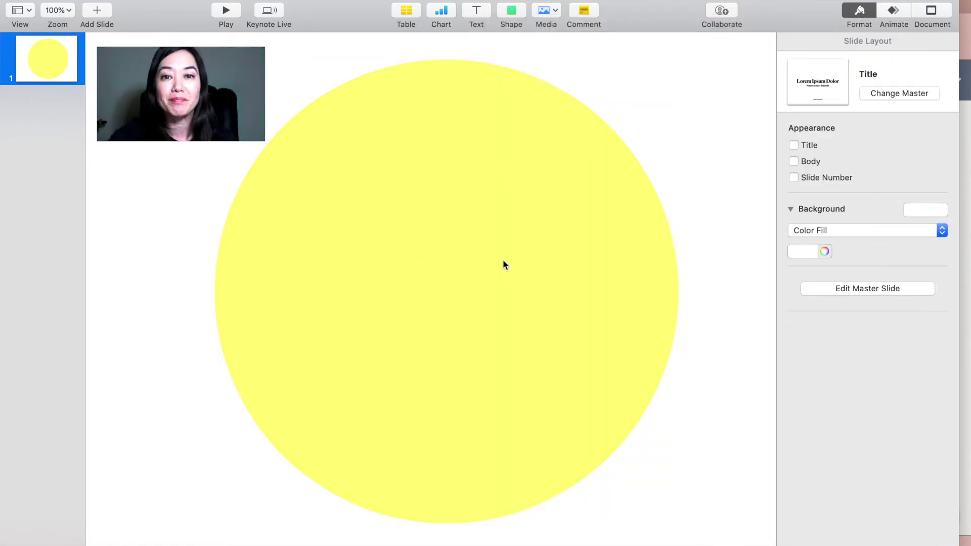
Step: Search the shape library for 'pencil' and insert the Pencil shape
left_click(512, 11)
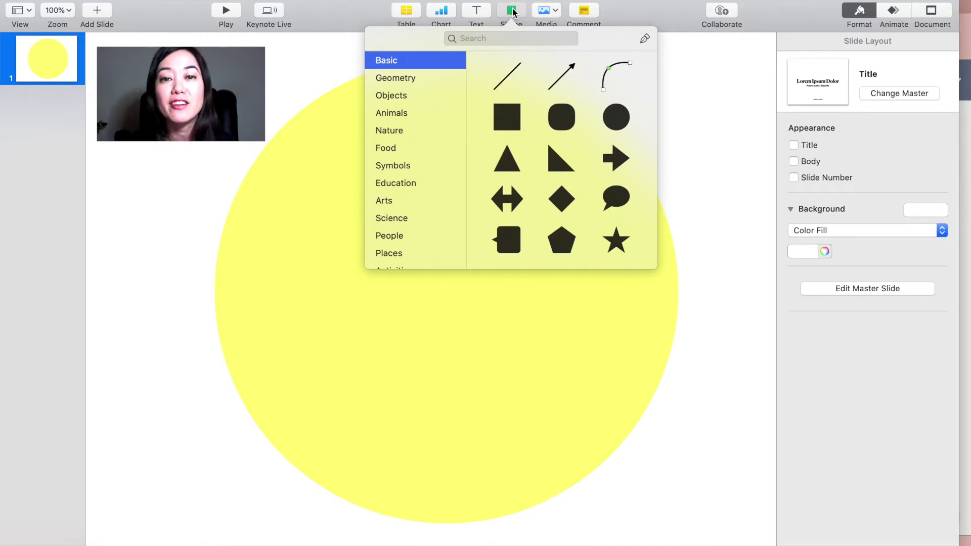
left_click(509, 39)
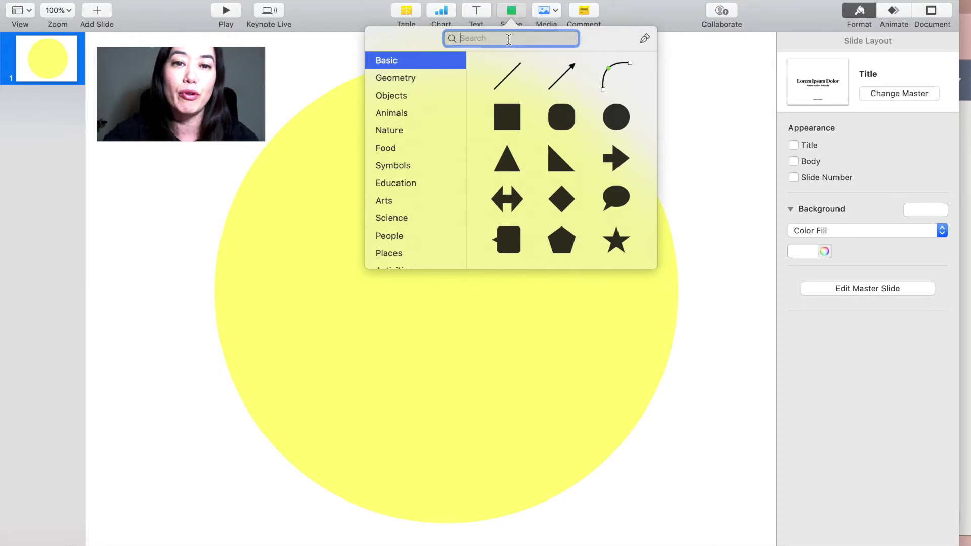
left_click(426, 79)
left_click(416, 96)
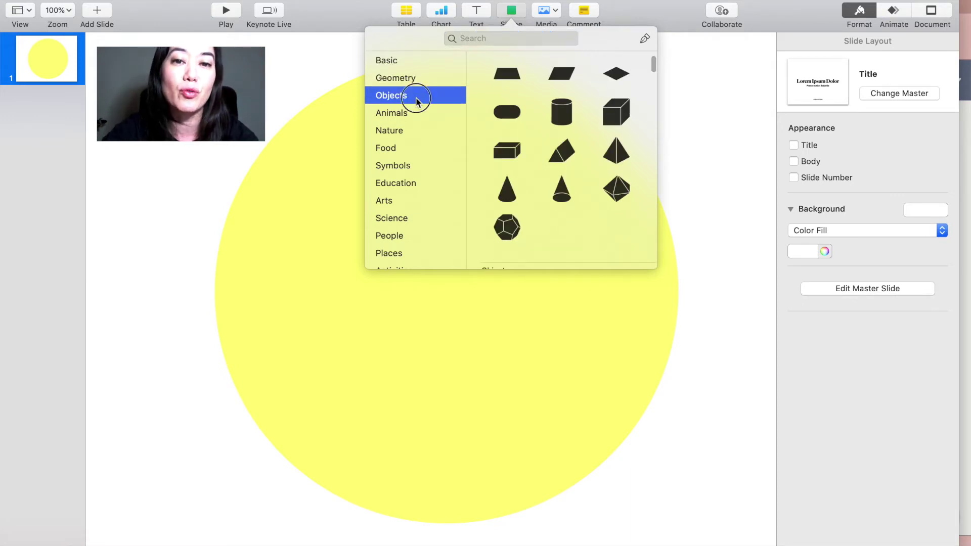
left_click(403, 62)
left_click(503, 39)
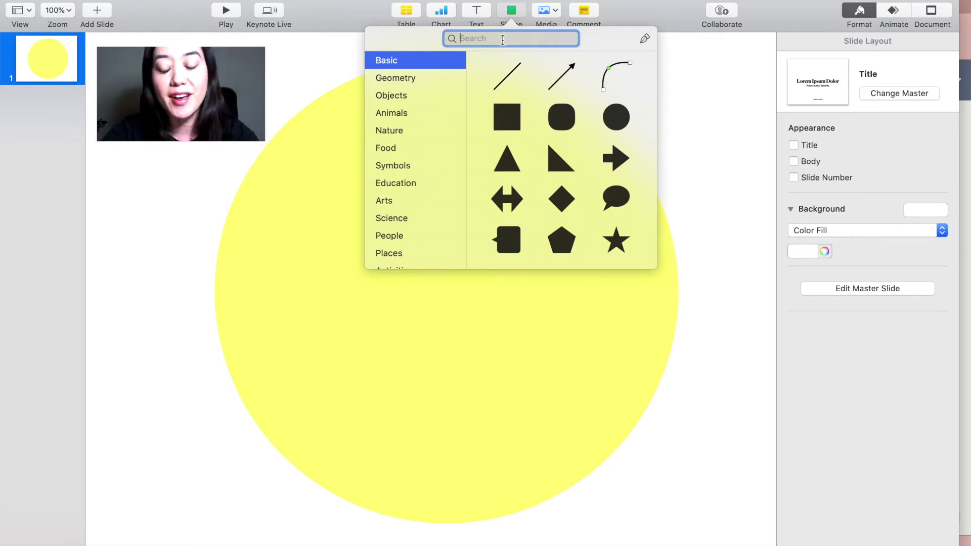
type("p")
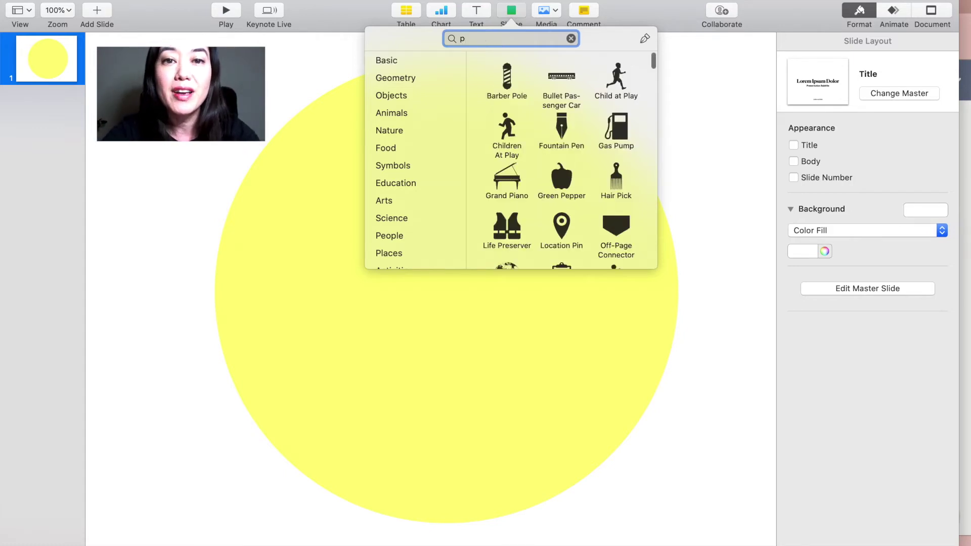
type("enci")
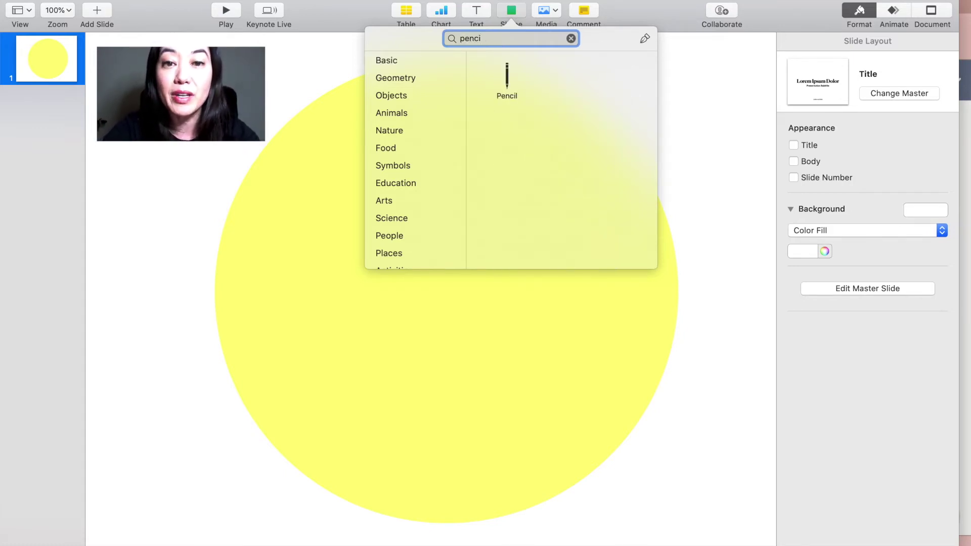
left_click(508, 73)
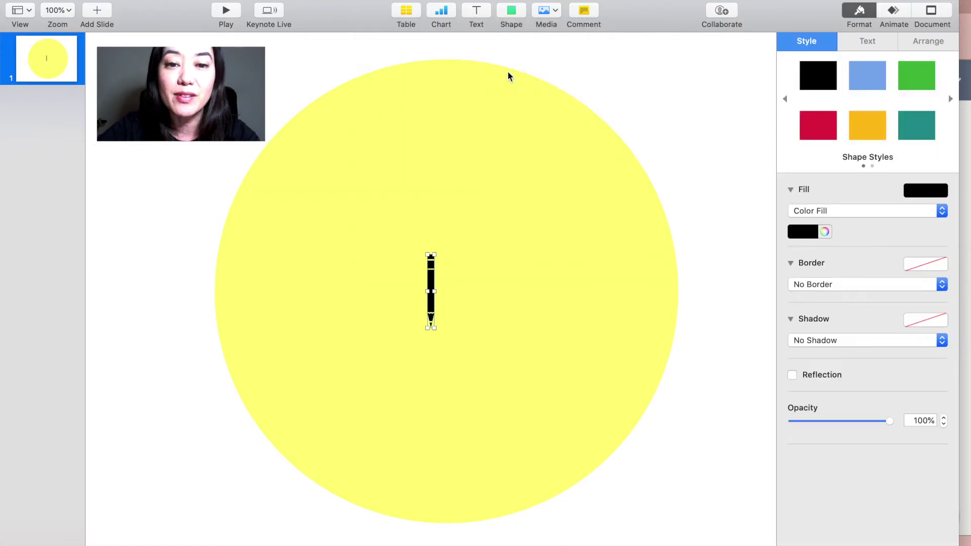
Step: Move and enlarge the pencil to 24 by 254 pt in the circle's upper right
mouse_move(432, 266)
left_mouse_down()
mouse_move(369, 252)
mouse_move(382, 140)
left_mouse_up()
mouse_move(373, 217)
left_mouse_down()
mouse_move(335, 244)
mouse_move(572, 190)
left_mouse_up()
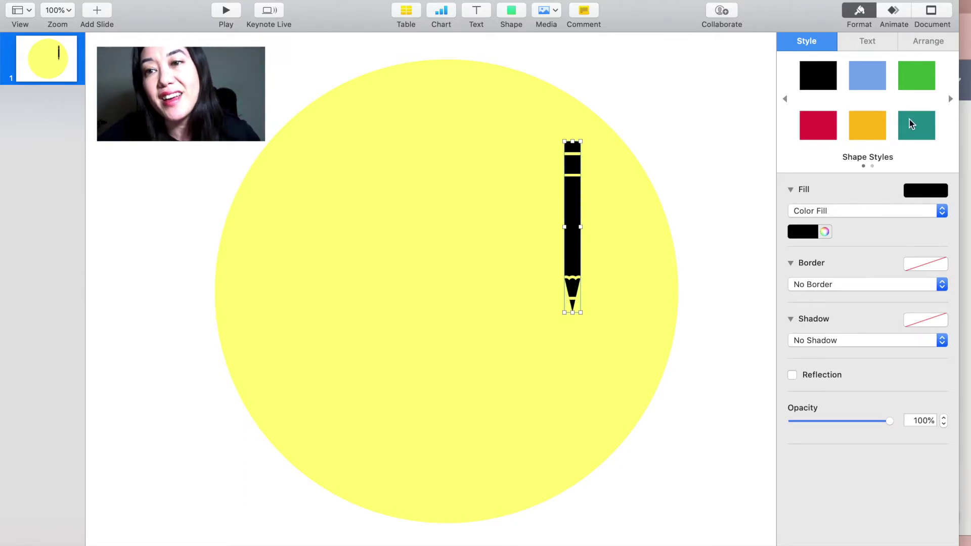
left_click(927, 44)
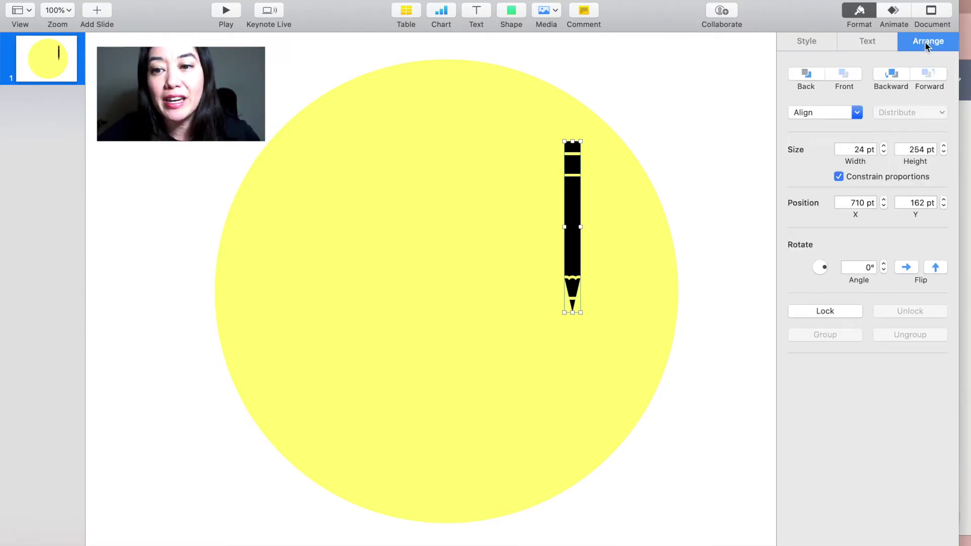
Step: Rotate the pencil to 323.4° and shift it down-left to position 626, 228 pt
left_click_drag(825, 268, 824, 274)
left_click_drag(584, 212, 580, 242)
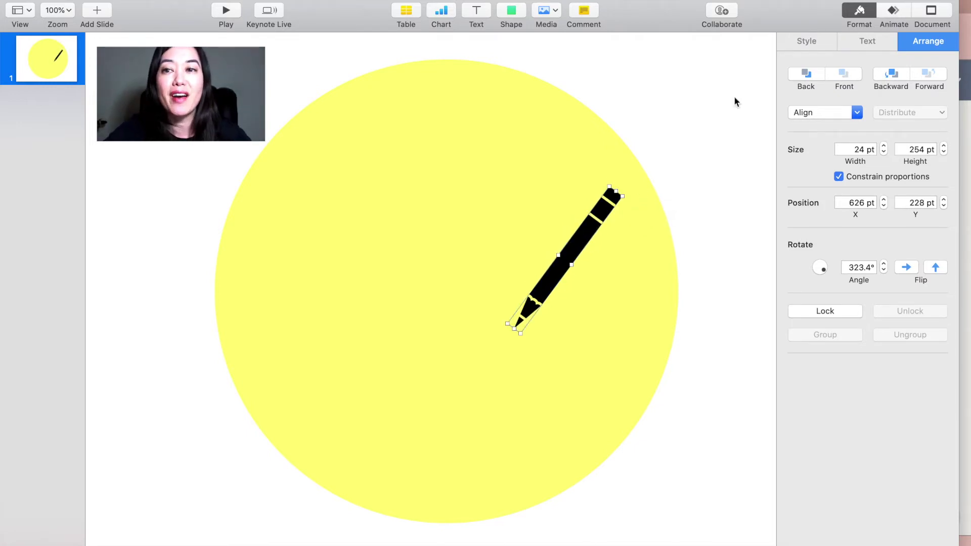
left_click(864, 16)
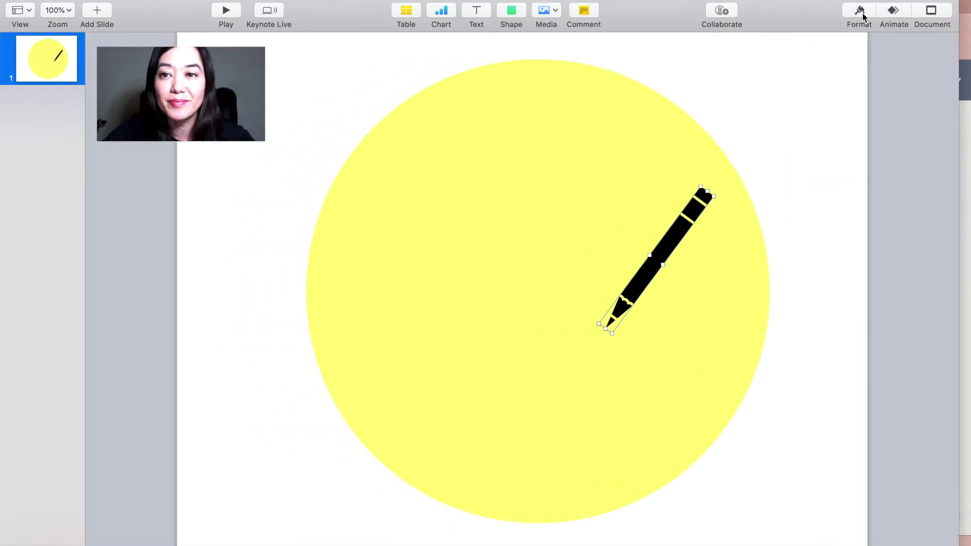
left_click(861, 14)
Step: Give the pencil a light blue style and lengthen it to about 31 by 319 pt
left_click(816, 44)
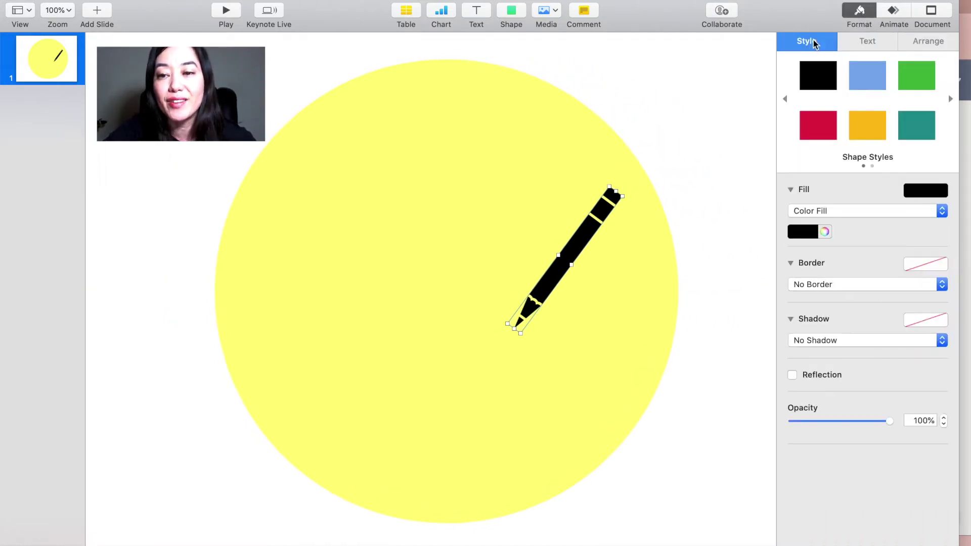
left_click(867, 129)
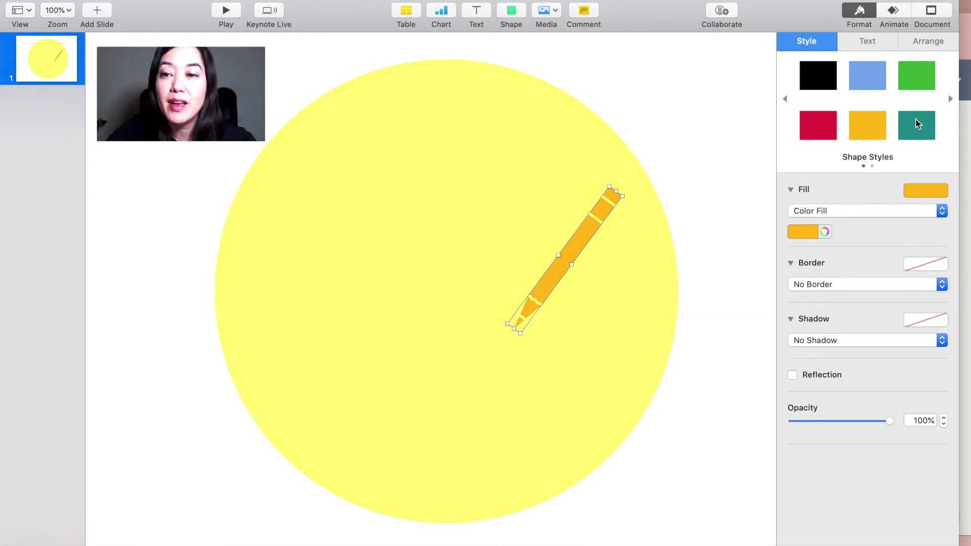
left_click(873, 78)
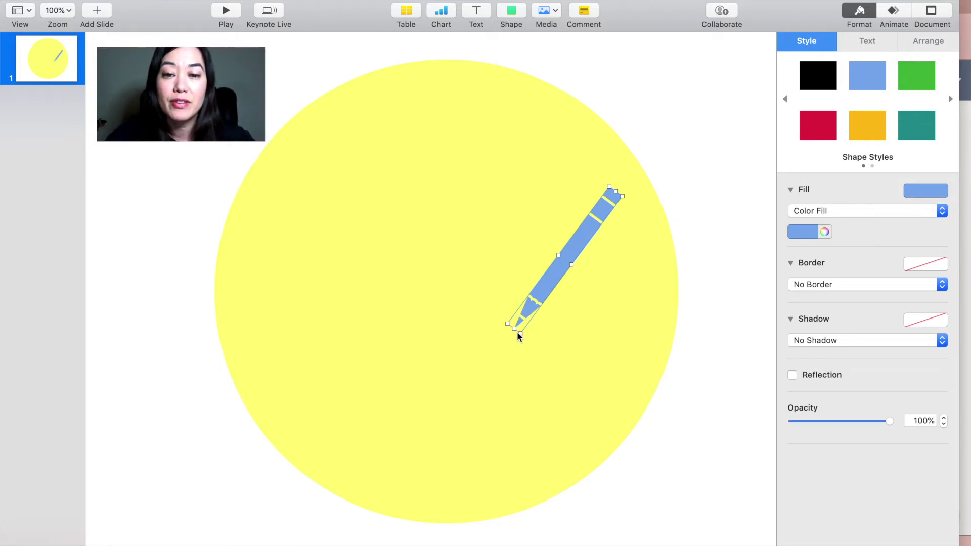
left_click_drag(518, 334, 495, 377)
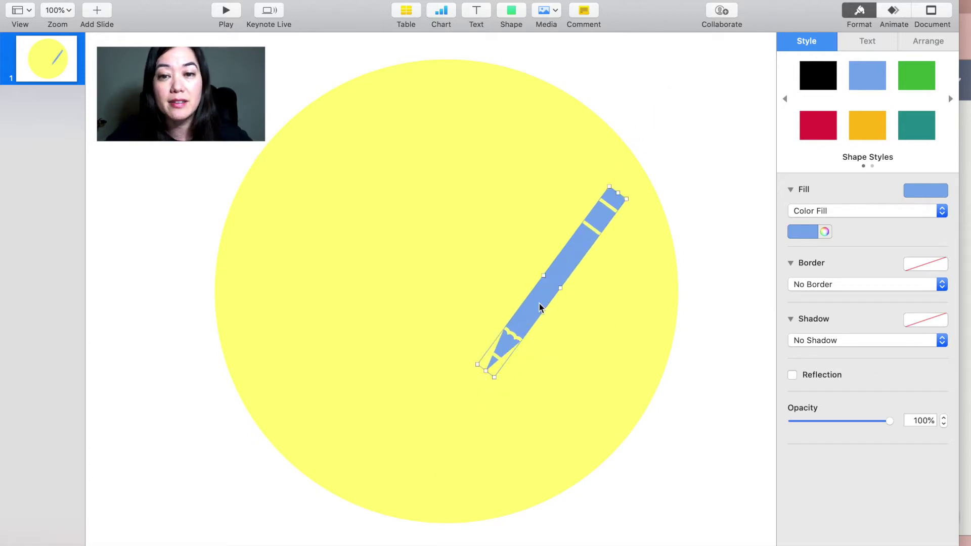
Step: Apply Break Apart to the blue pencil so its eraser, band, body and tip become separate shapes
right_click(540, 307)
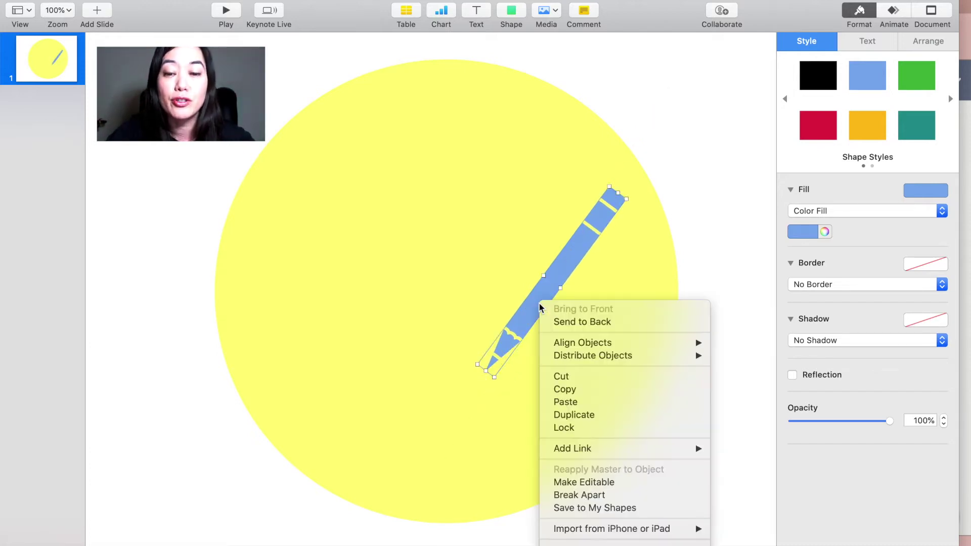
left_click(619, 499)
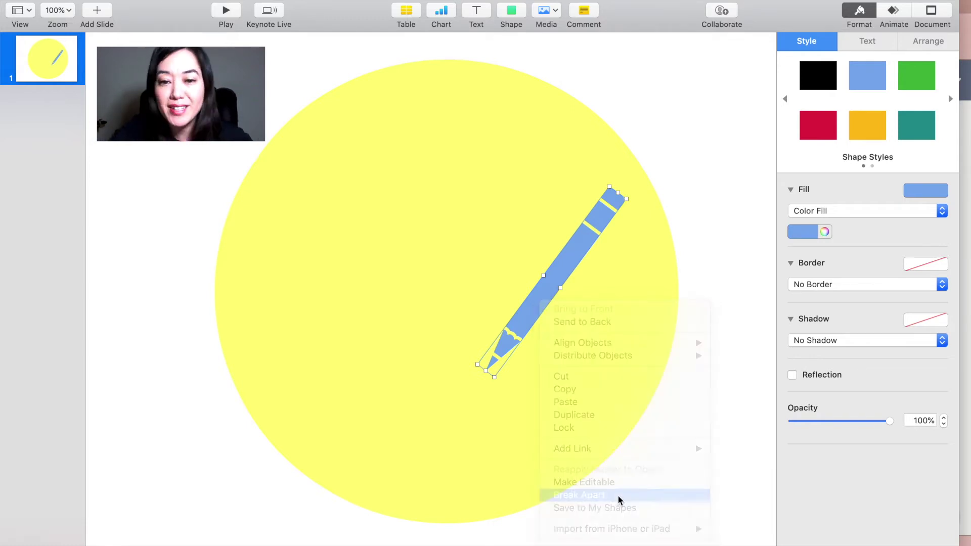
Step: Colour the pencil's eraser piece pink
left_click(583, 375)
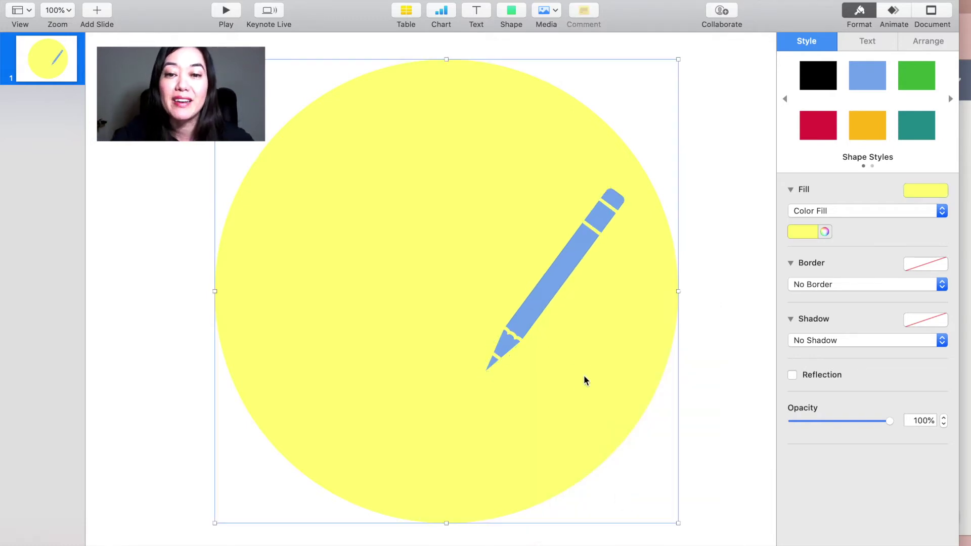
left_click(613, 200)
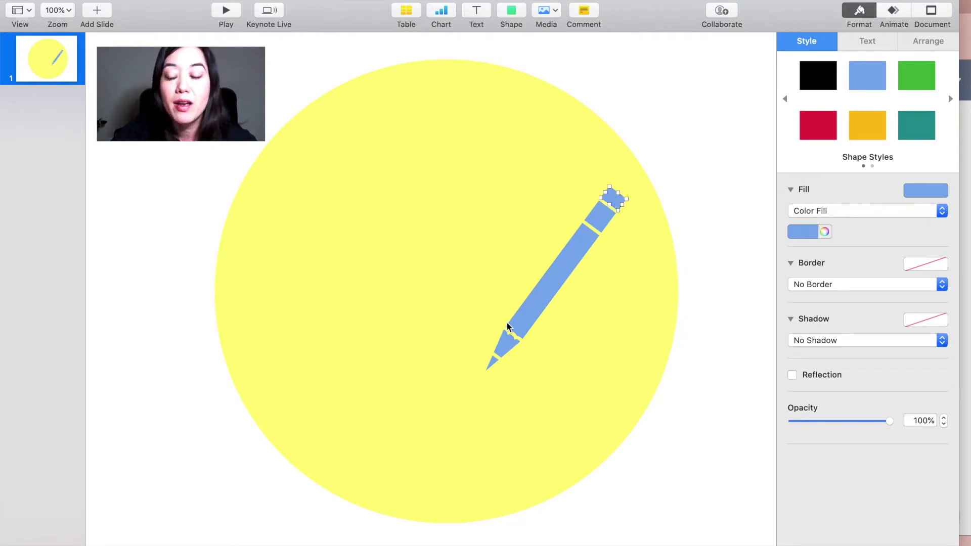
left_click(922, 190)
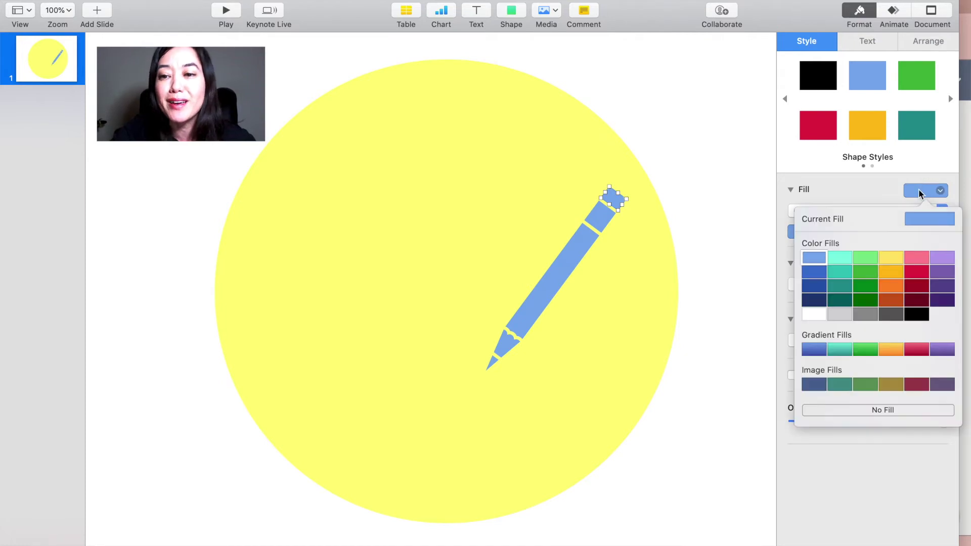
left_click(915, 259)
Step: Fill the band below the eraser with medium grey
left_click(600, 222)
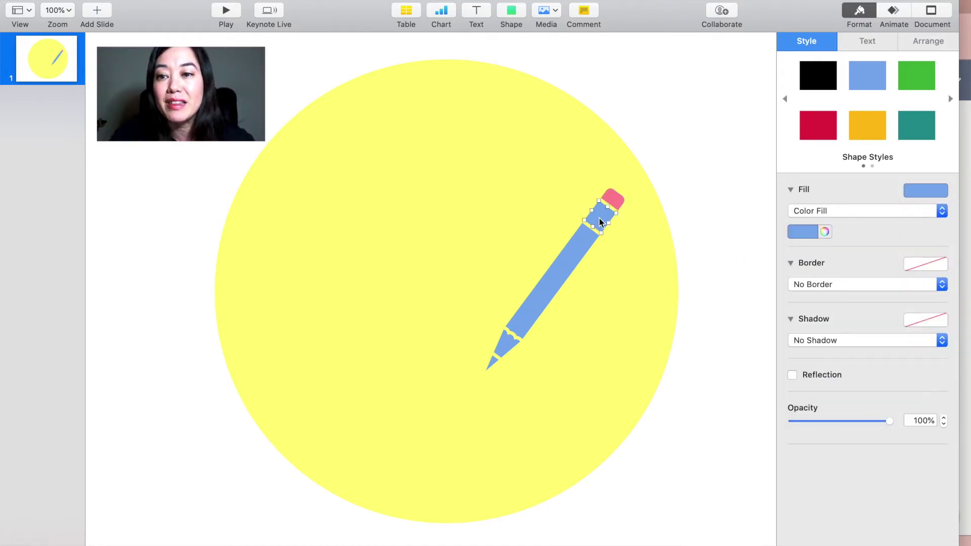
left_click(915, 191)
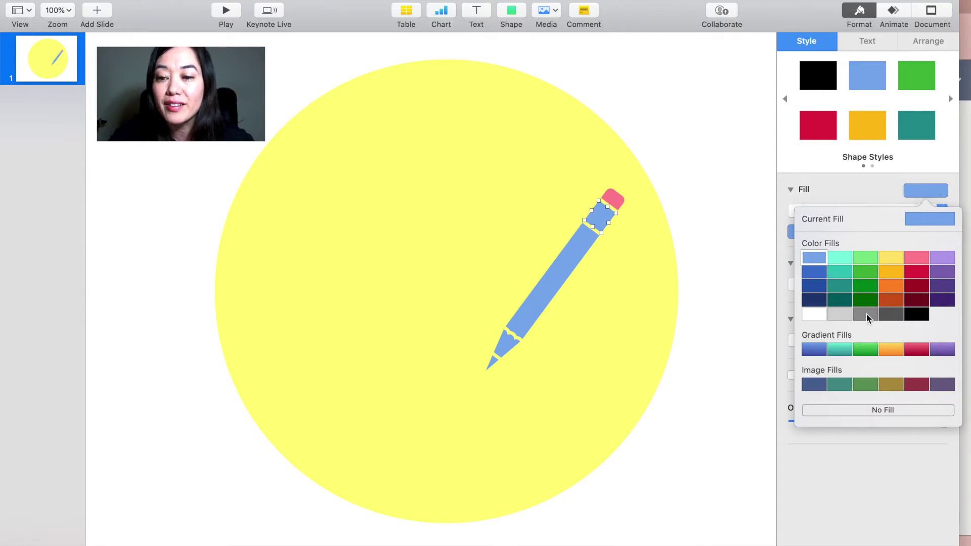
left_click(890, 316)
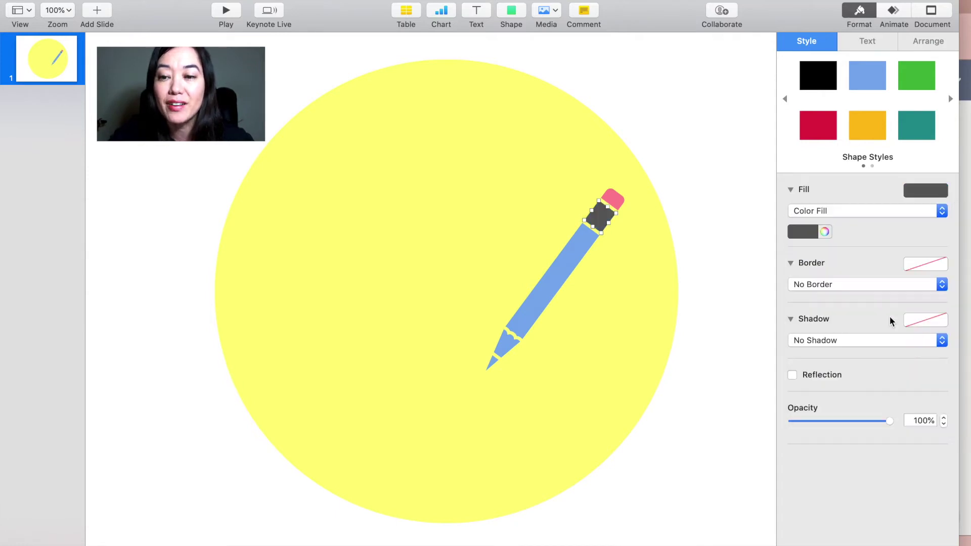
left_click(804, 234)
left_click(801, 320)
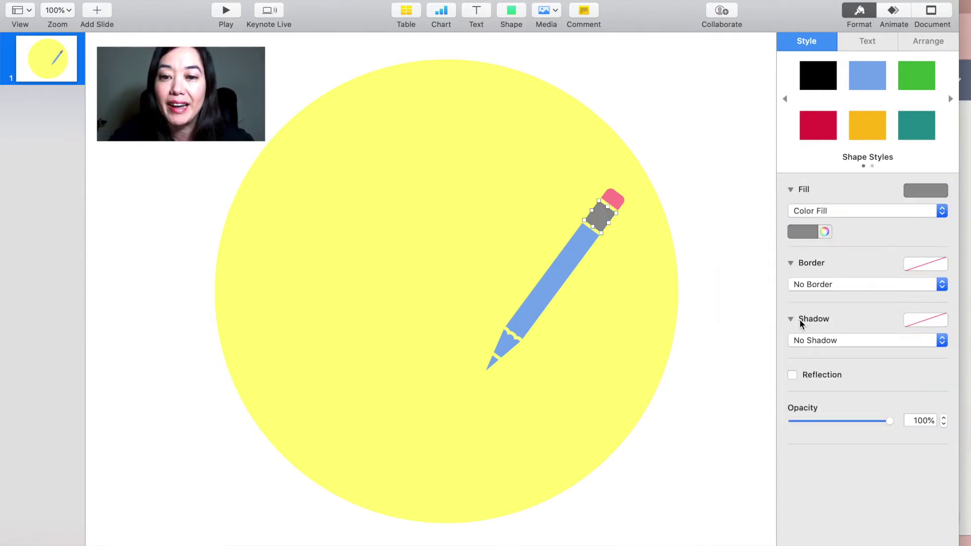
Step: Make the pencil's body yellow
left_click(626, 302)
left_click(565, 275)
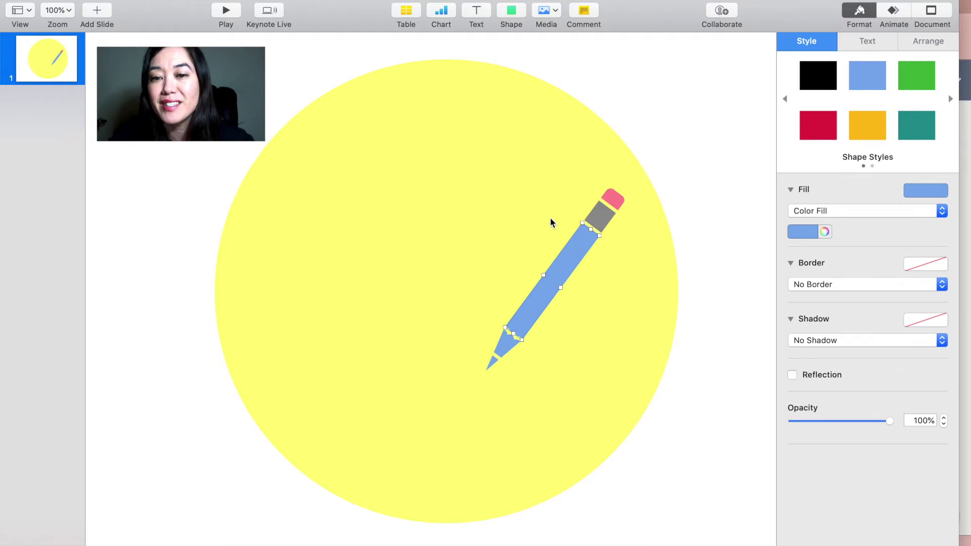
left_click(811, 233)
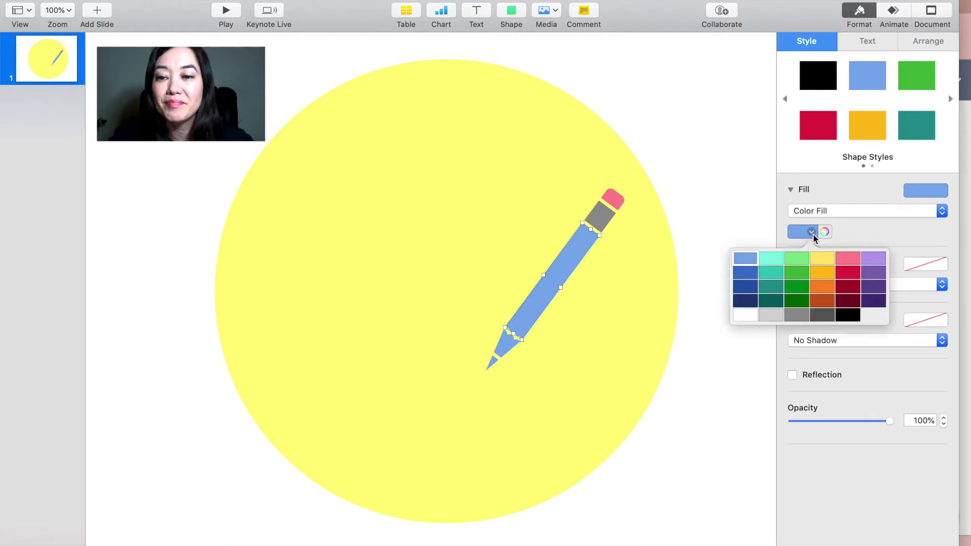
left_click(820, 262)
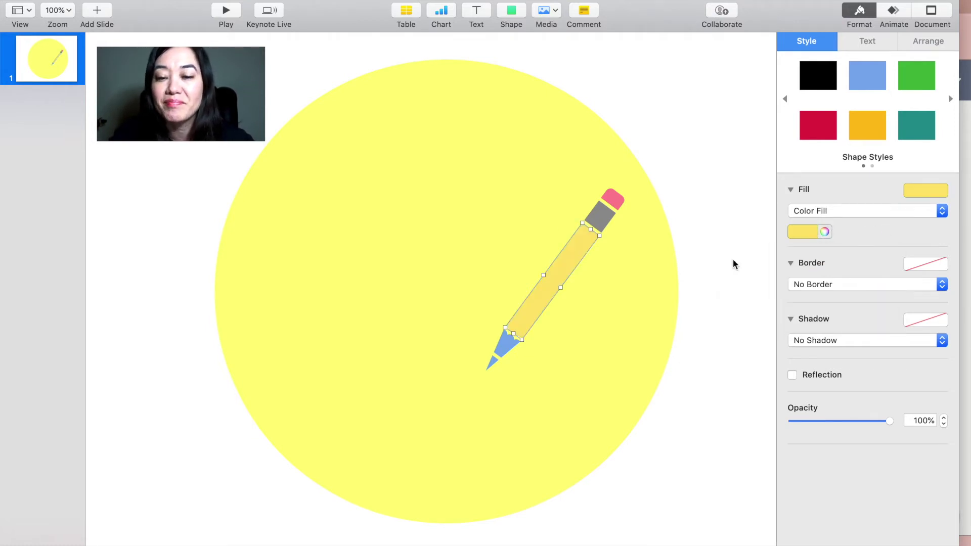
Step: Colour the pencil's sharpened wood tip Cantaloupe orange from the colour picker
left_click(502, 347)
left_click(825, 231)
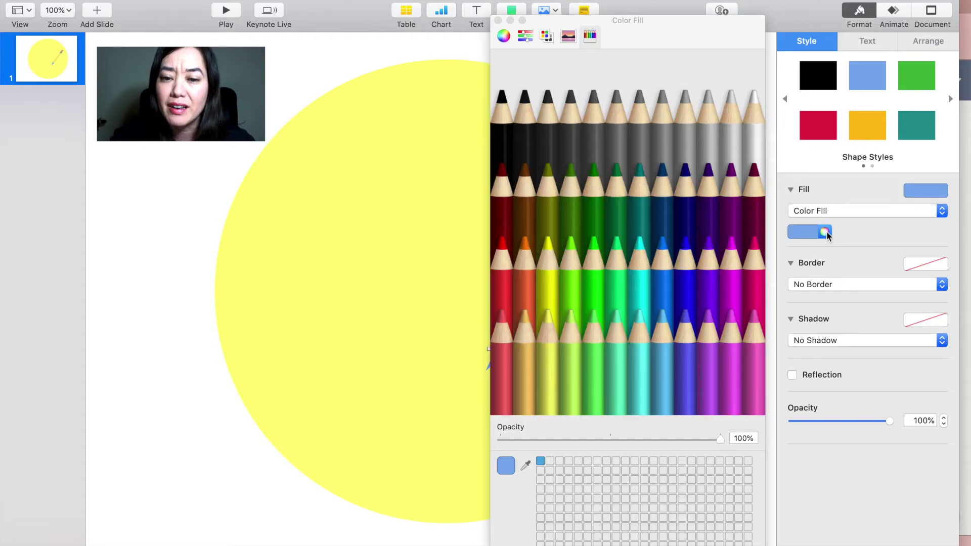
left_click(520, 353)
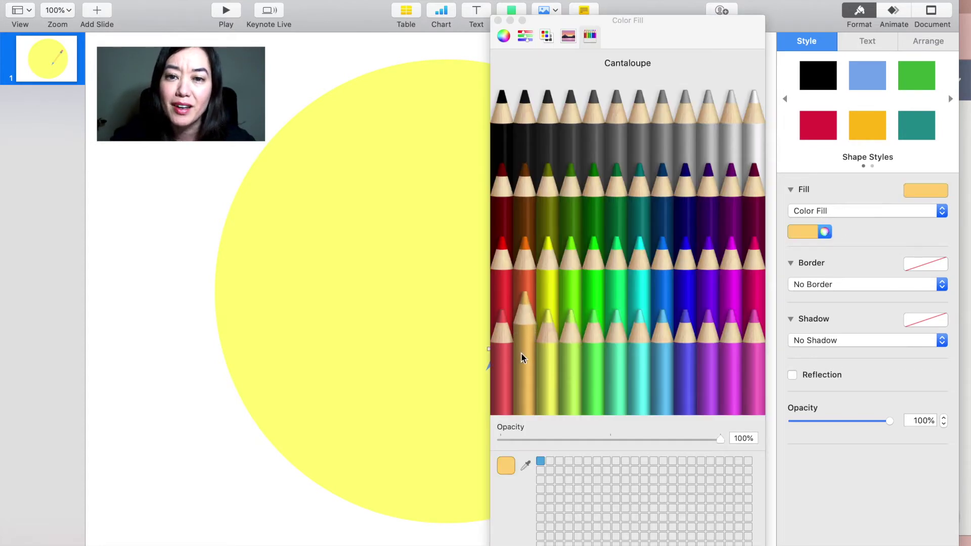
left_click_drag(645, 38, 764, 60)
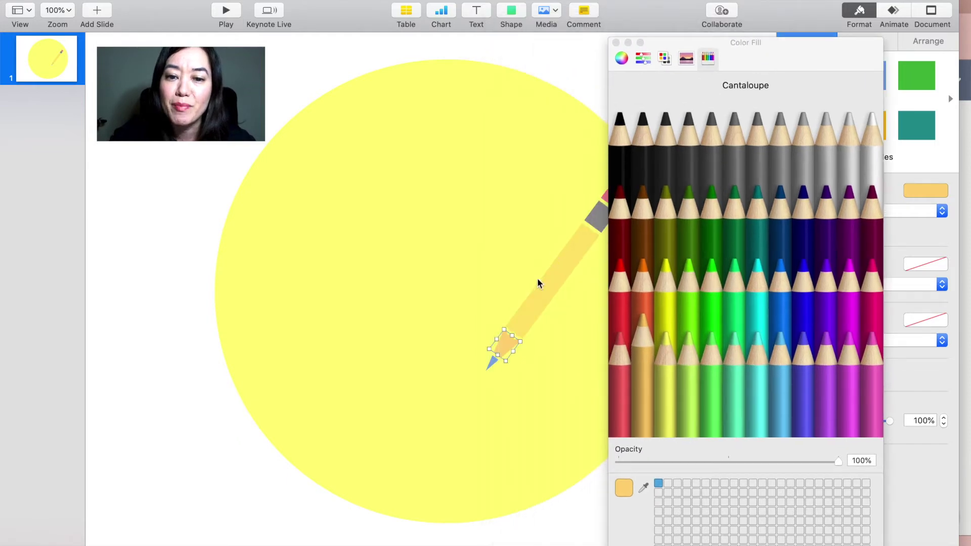
Step: Colour the small lead point Licorice black and close the colour window
left_click(492, 361)
left_click(620, 137)
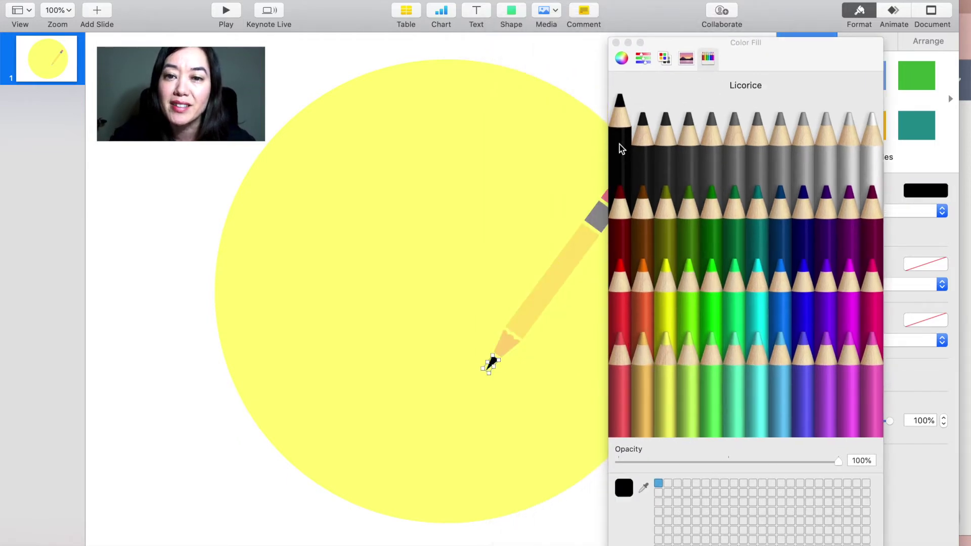
left_click(616, 42)
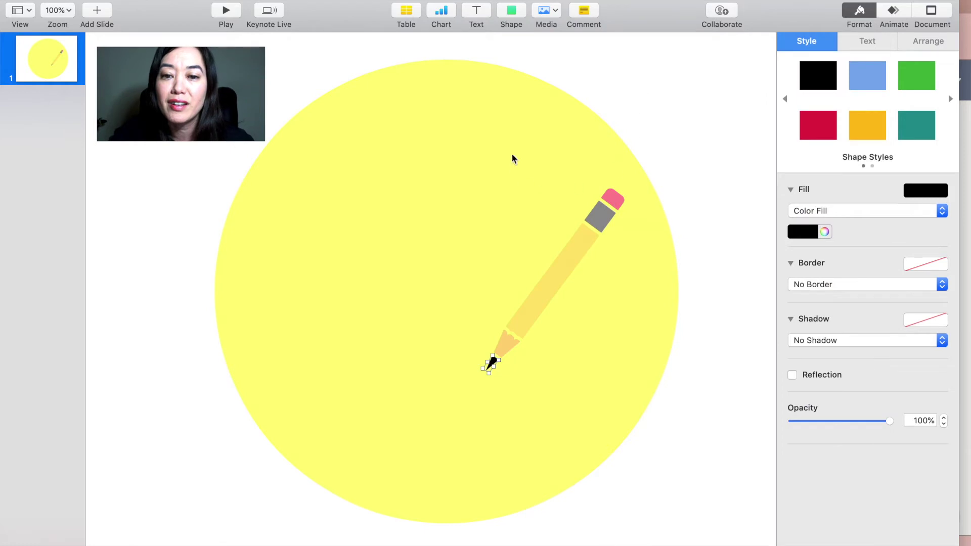
left_click(512, 158)
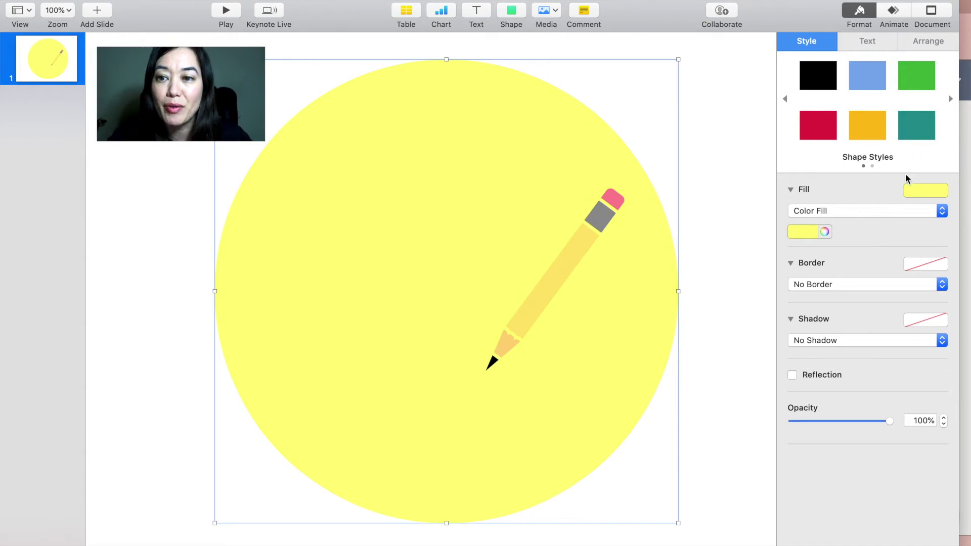
Step: Fill the big circle white and give it the thin 1 pt black border preset
left_click(916, 191)
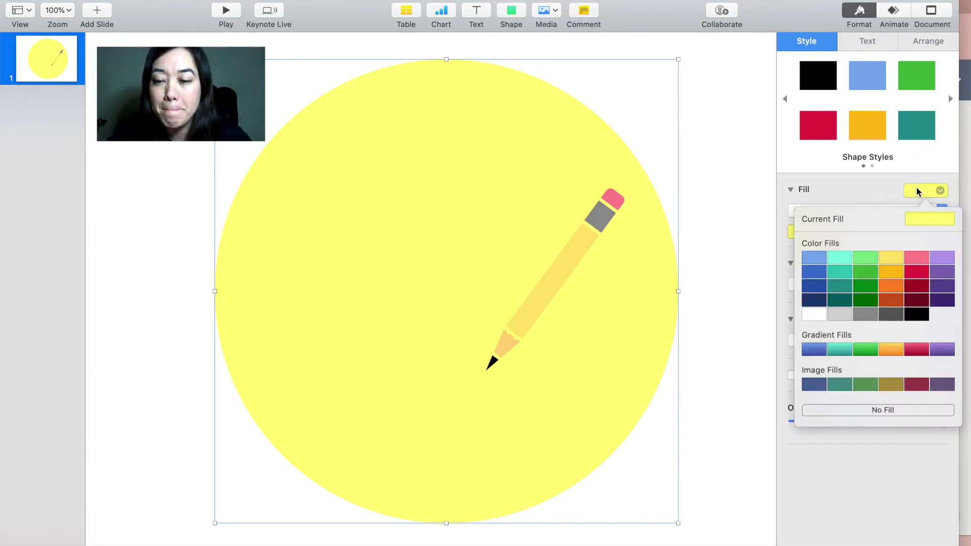
left_click(817, 318)
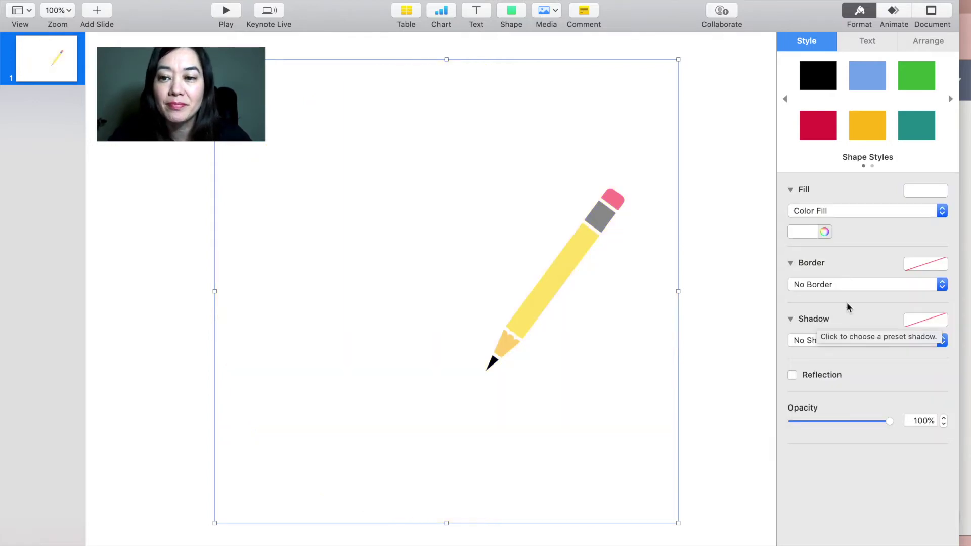
left_click(939, 264)
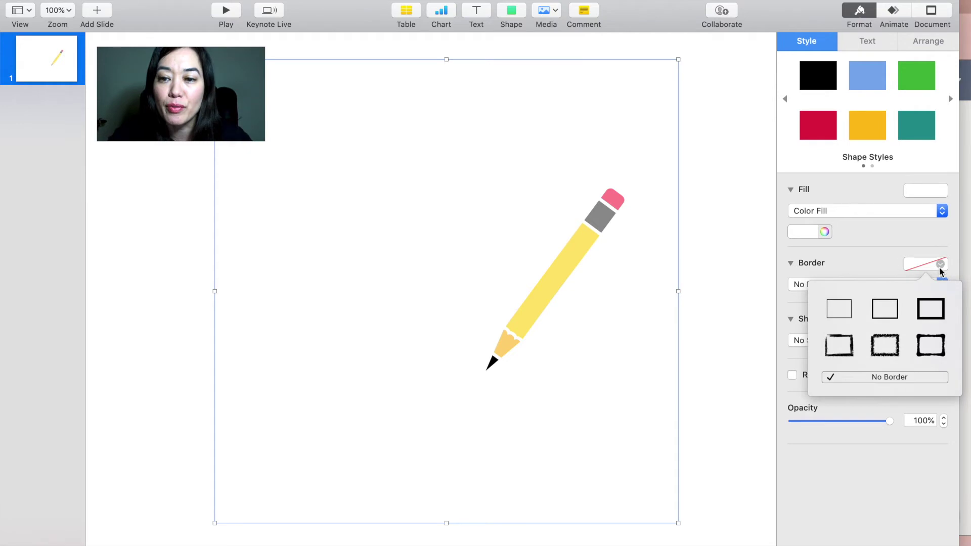
left_click(838, 311)
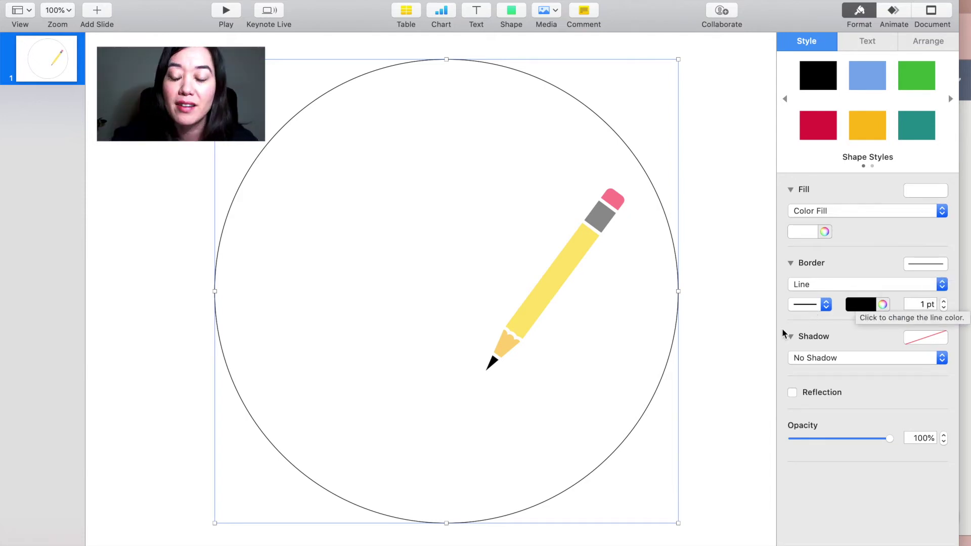
left_click(751, 334)
left_click(582, 238)
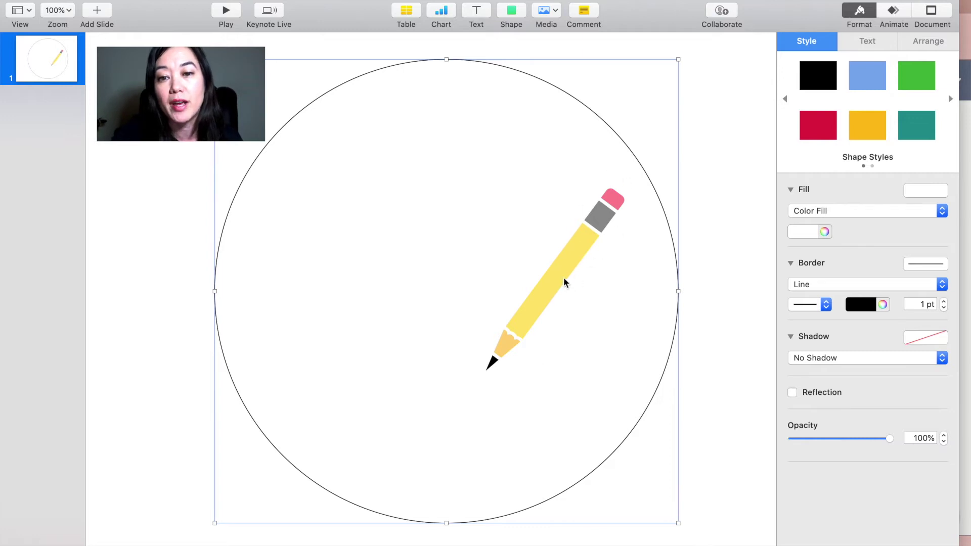
mouse_move(560, 278)
left_mouse_down()
mouse_move(531, 252)
mouse_move(572, 277)
mouse_move(550, 273)
left_mouse_up()
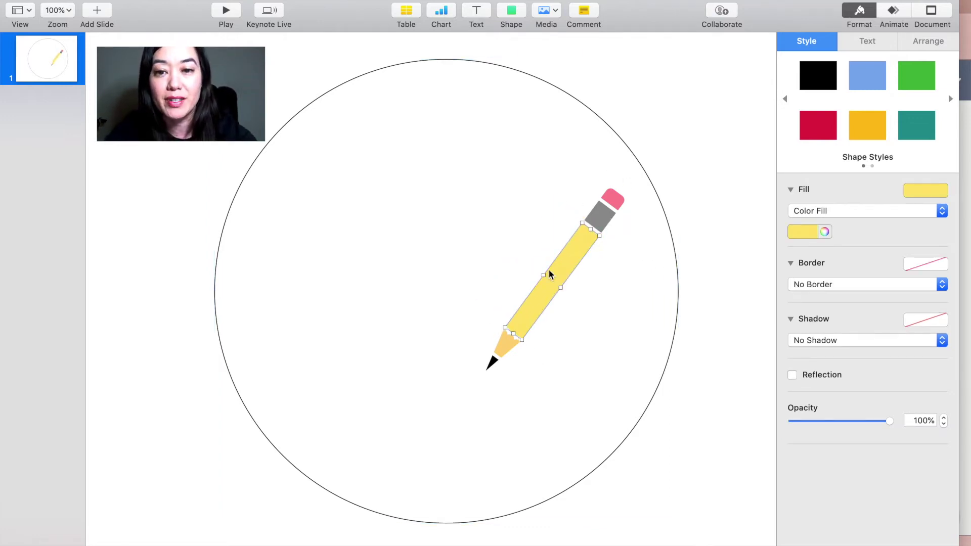
left_click(562, 224)
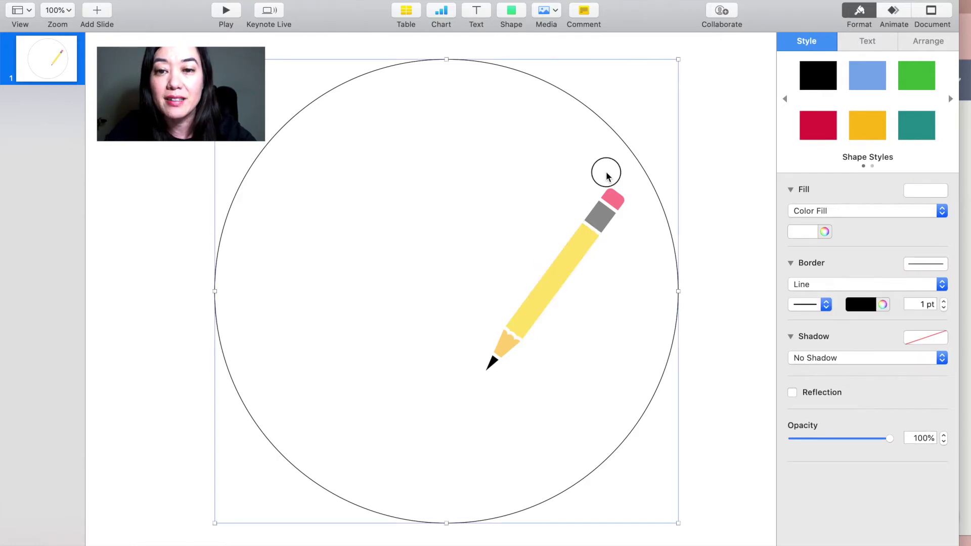
Step: Group the eraser, grey band, yellow body and lead point into one pencil object
left_click(598, 211)
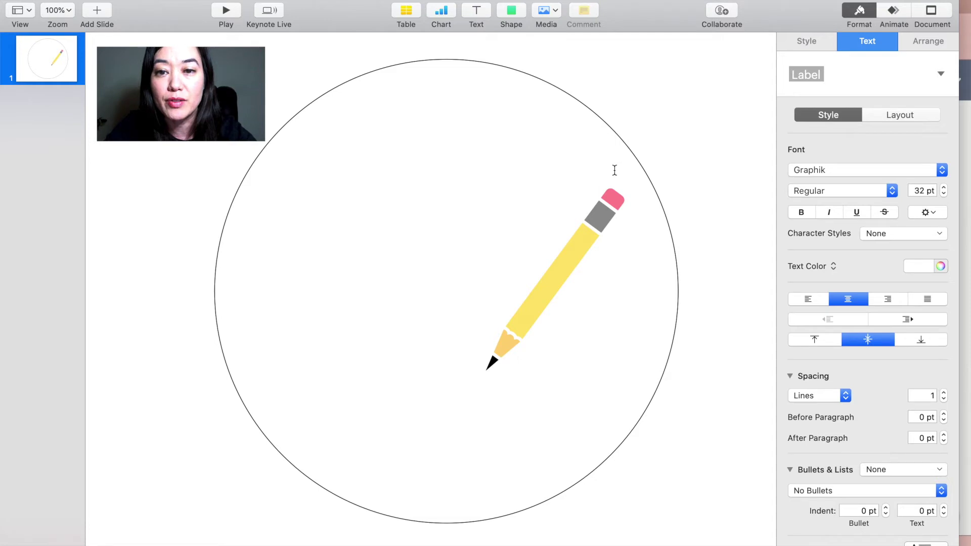
left_click(660, 147)
left_click_drag(594, 176, 584, 250)
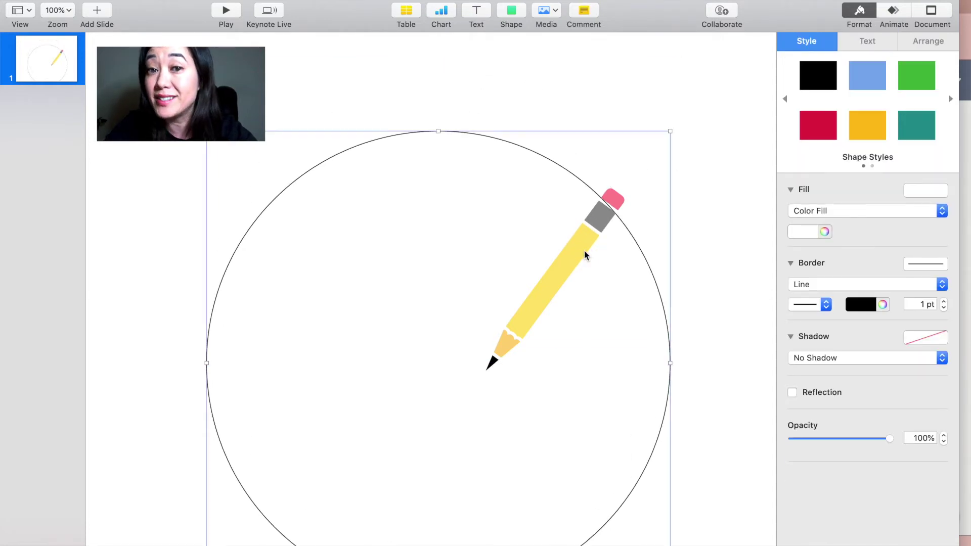
key("super+z")
left_click(613, 202)
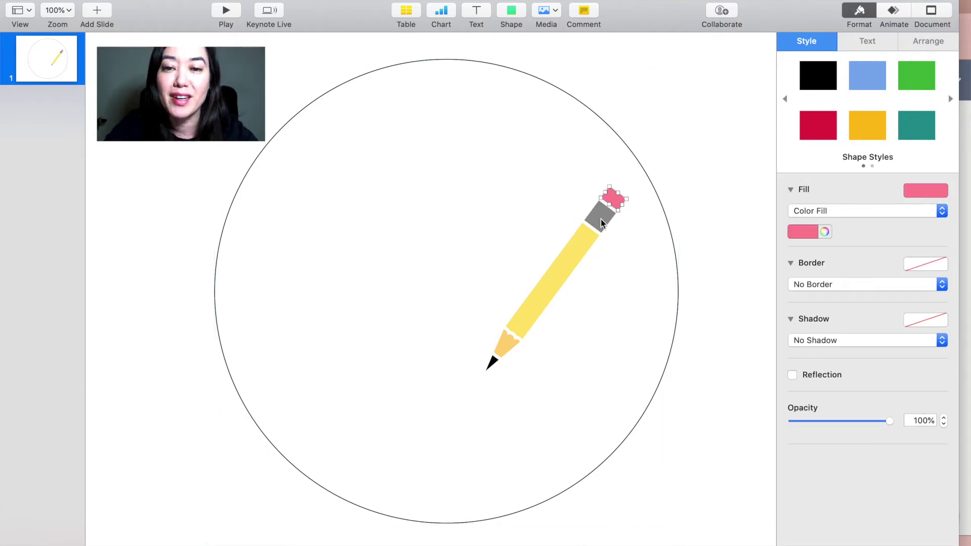
left_click(602, 222, "shift")
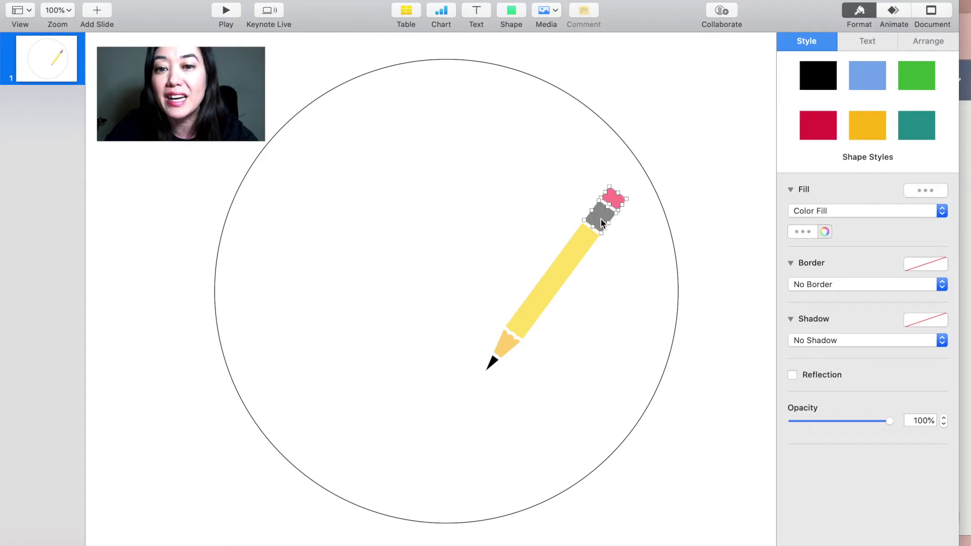
left_click(560, 259, "shift")
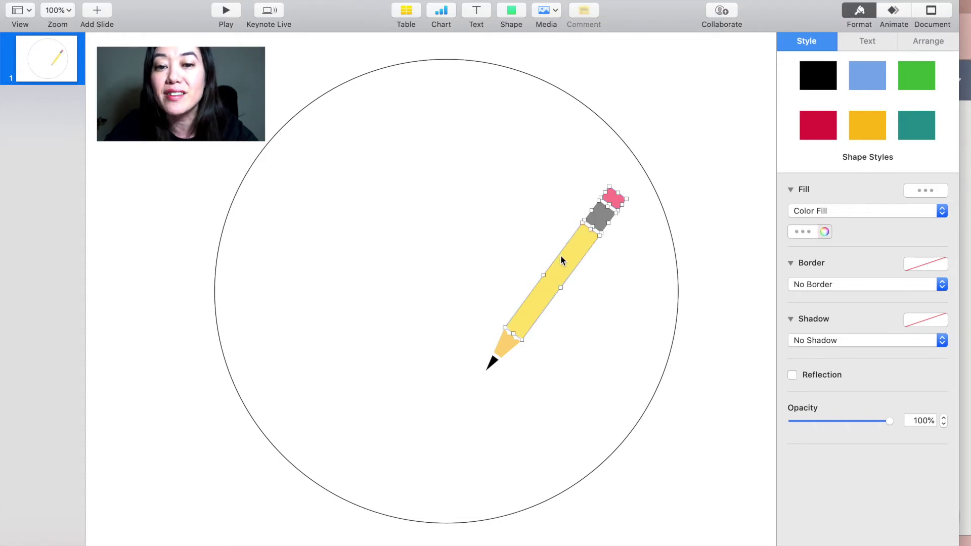
left_click(492, 362, "shift")
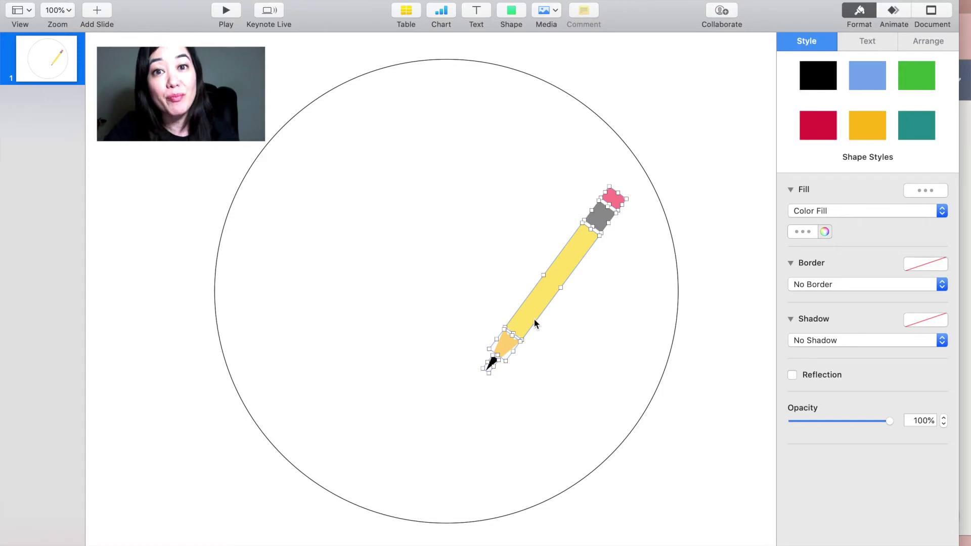
right_click(535, 323)
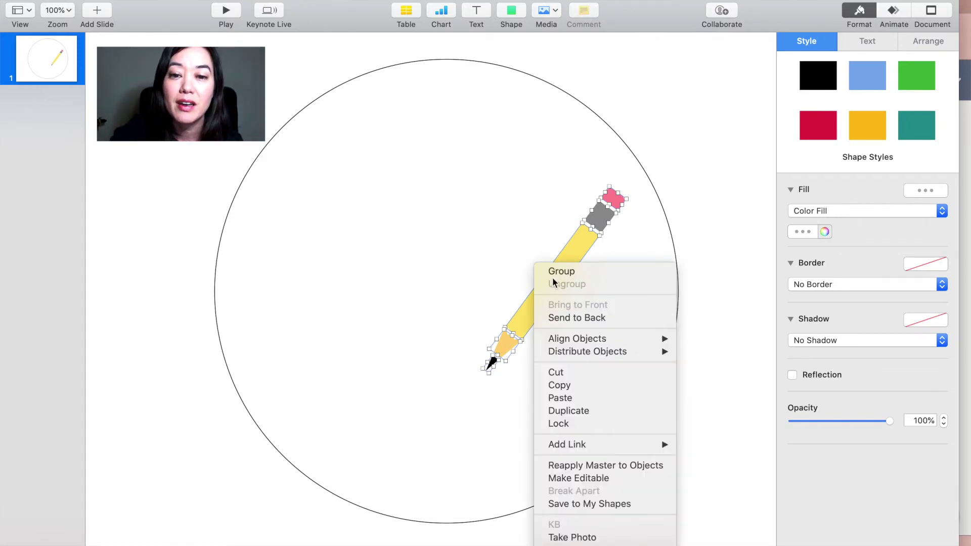
left_click(554, 275)
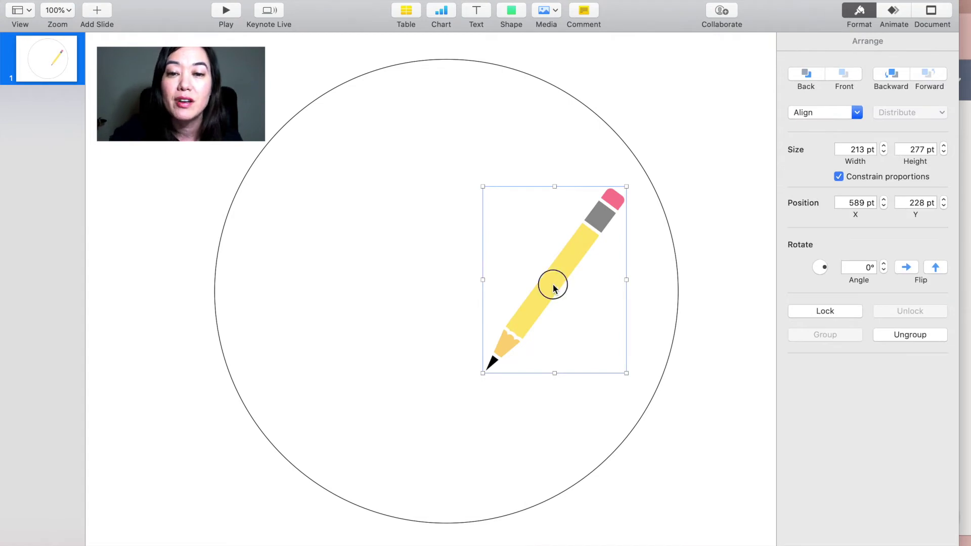
Step: Resize the grouped pencil to 185 × 241 pt and move it into the circle's upper right
mouse_move(553, 288)
left_mouse_down()
mouse_move(488, 248)
mouse_move(525, 300)
left_mouse_up()
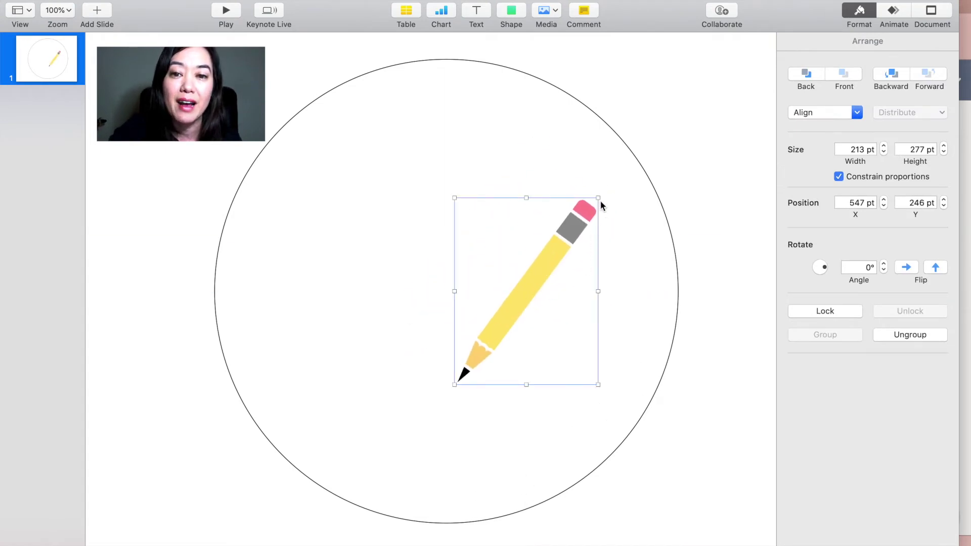
mouse_move(598, 198)
left_mouse_down()
mouse_move(475, 321)
mouse_move(578, 232)
mouse_move(630, 170)
mouse_move(614, 178)
left_mouse_up()
left_click_drag(550, 274, 570, 261)
left_click_drag(635, 165, 599, 206)
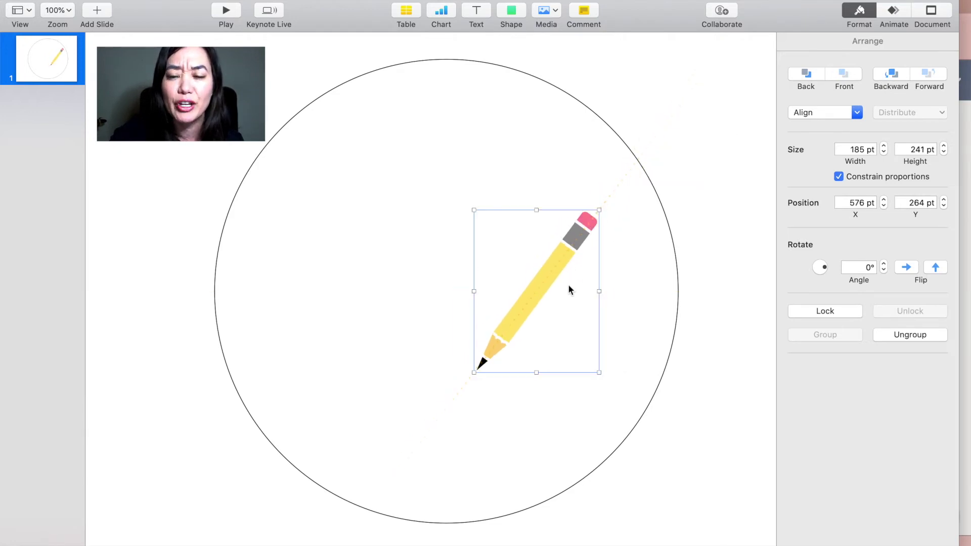
left_click_drag(553, 277, 573, 206)
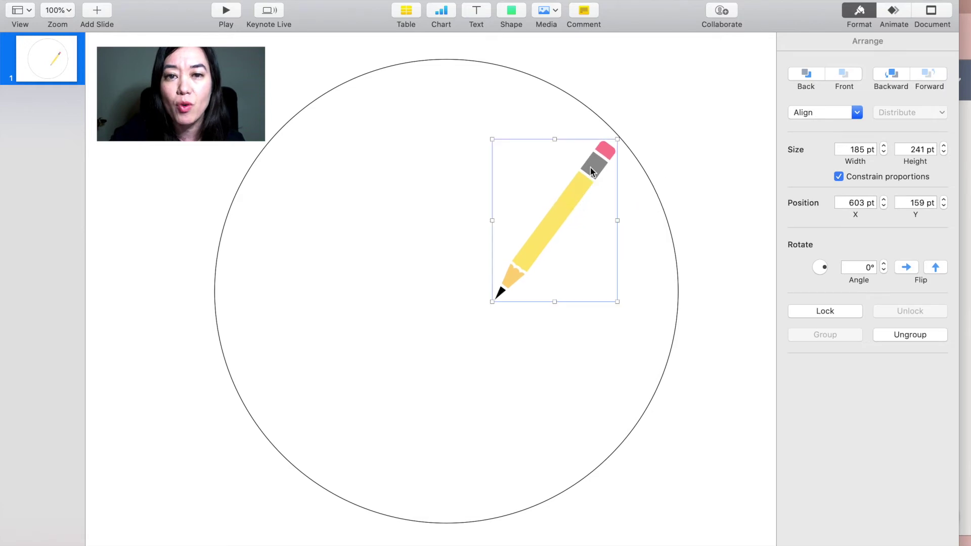
Step: Add a text box containing the word 'Cursive'
left_click(478, 16)
double_click(427, 293)
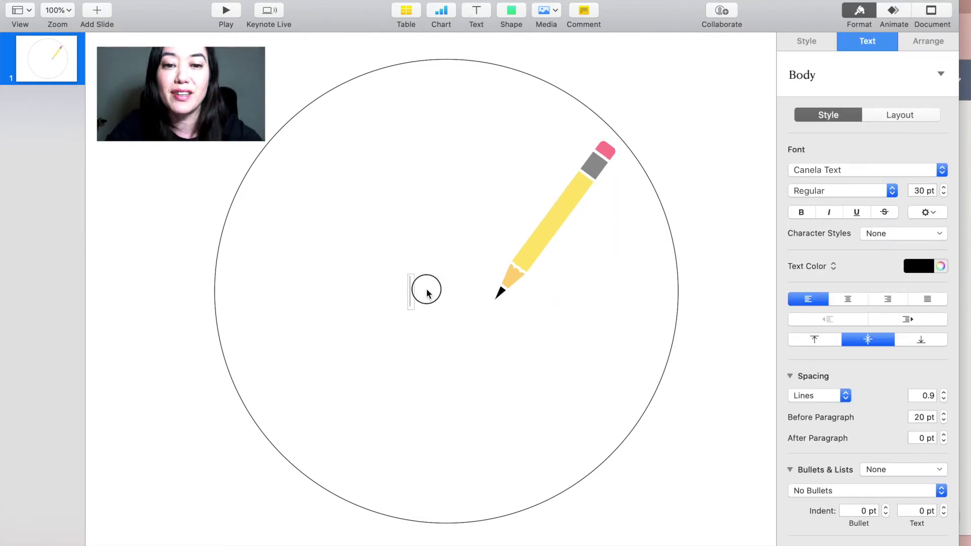
key("Escape")
type("Cursive")
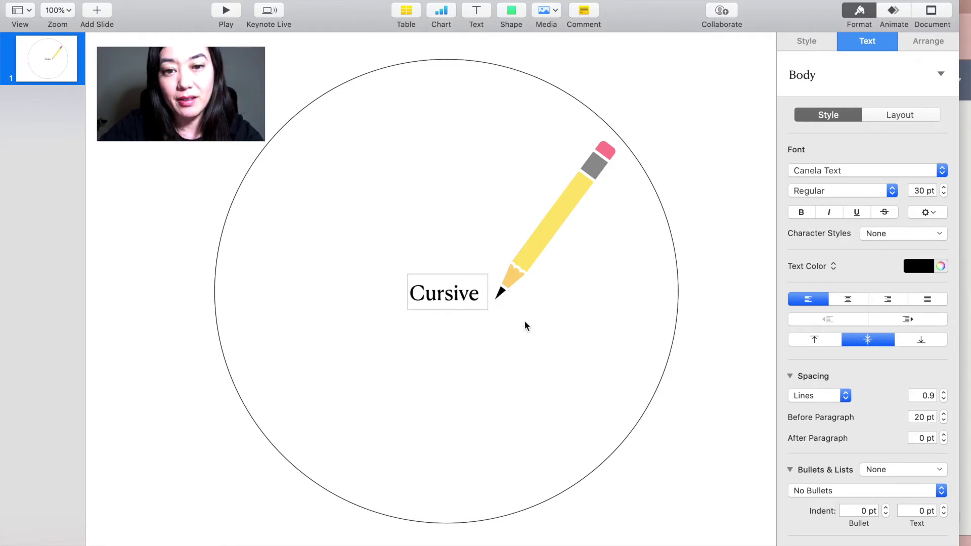
key("Escape")
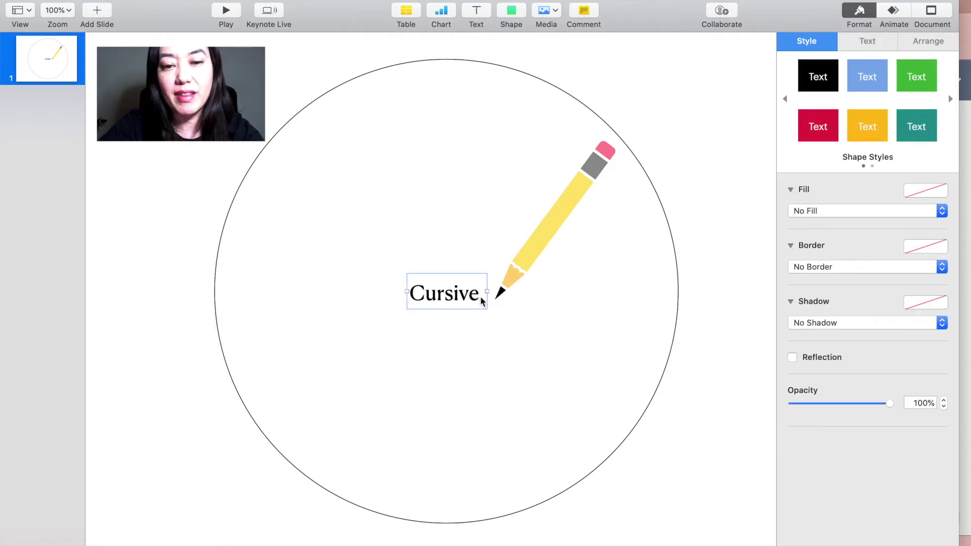
Step: Enlarge 'Cursive' to 103 pt and move it left so it ends at the pencil tip
double_click(470, 293)
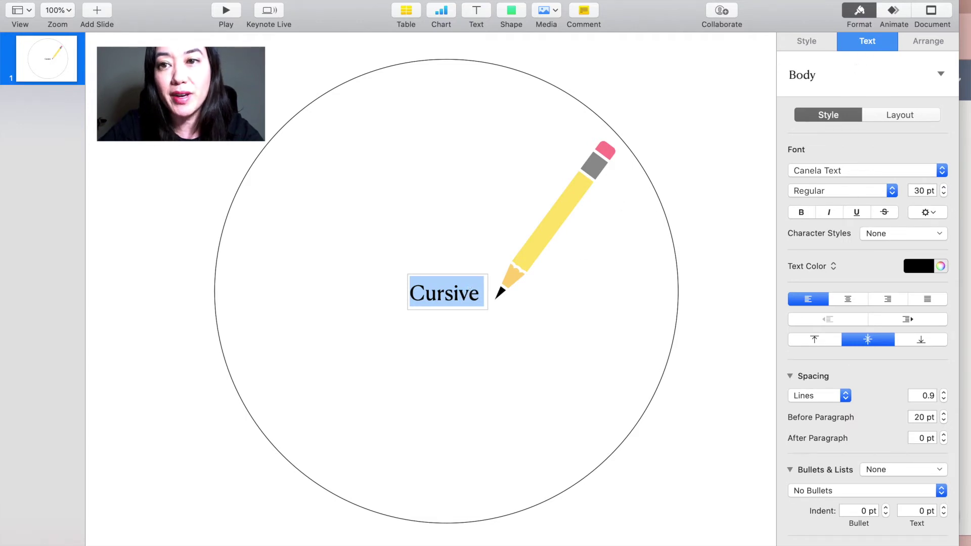
left_click(943, 189)
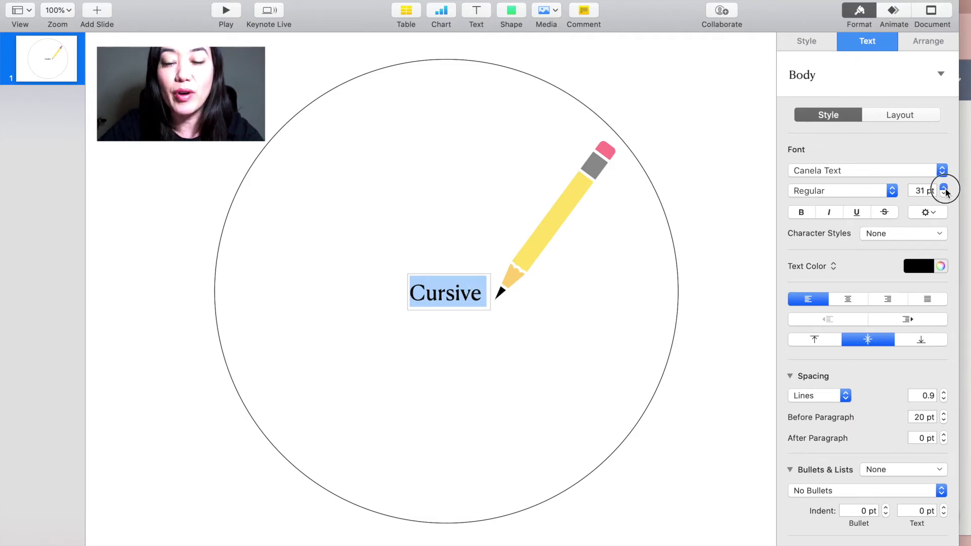
left_click_drag(943, 188, 943, 188)
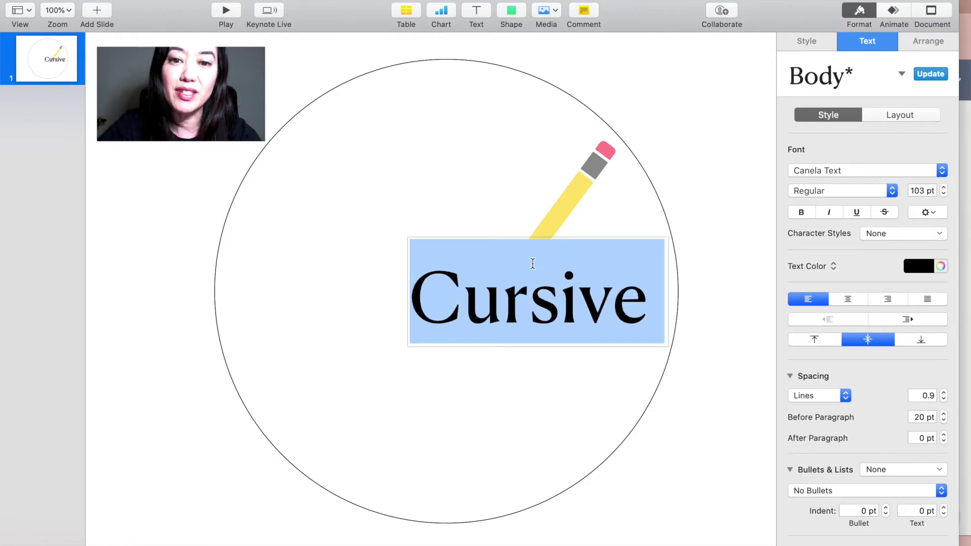
left_click(533, 264)
left_click(512, 394)
left_click_drag(529, 300, 387, 297)
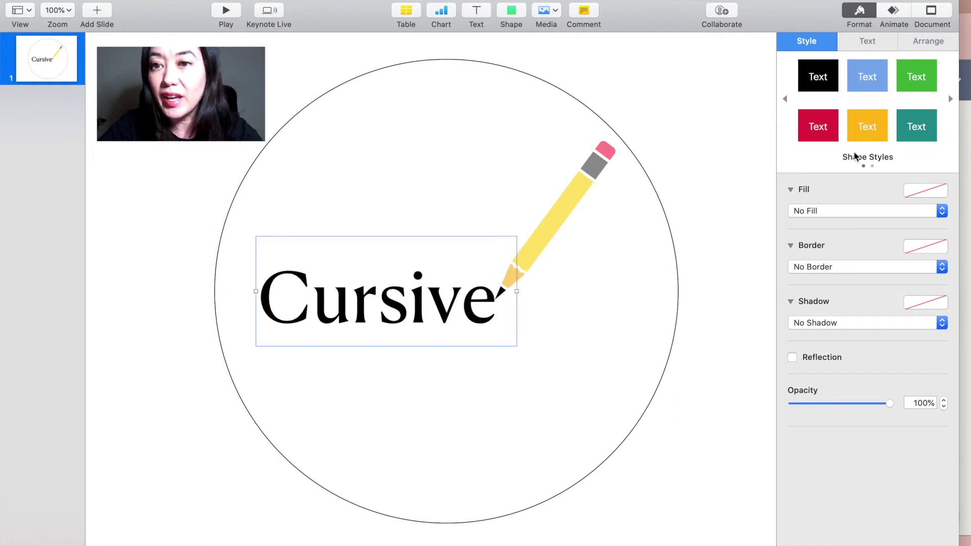
Step: Try Brush Script MT on 'Cursive', then set it to SignPainter HouseScript instead
left_click(873, 41)
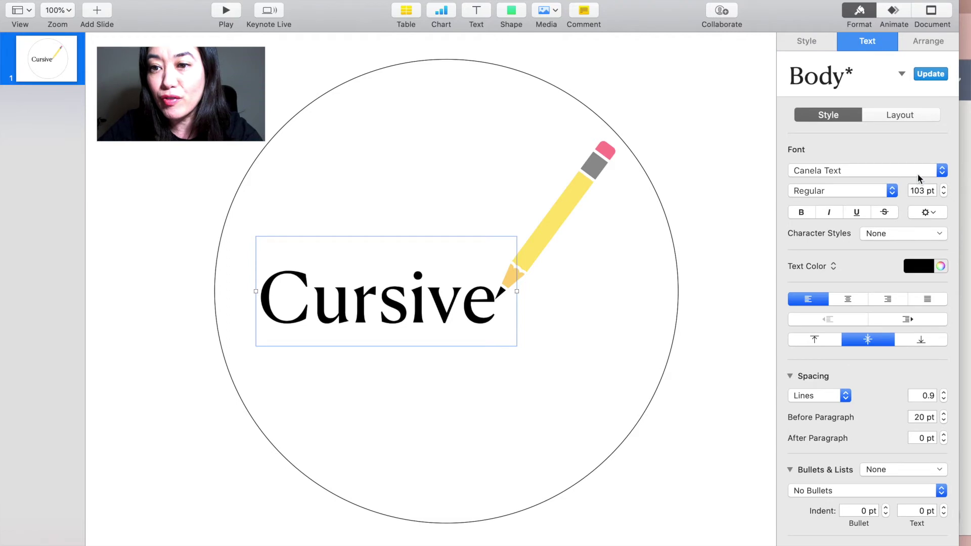
left_click(920, 172)
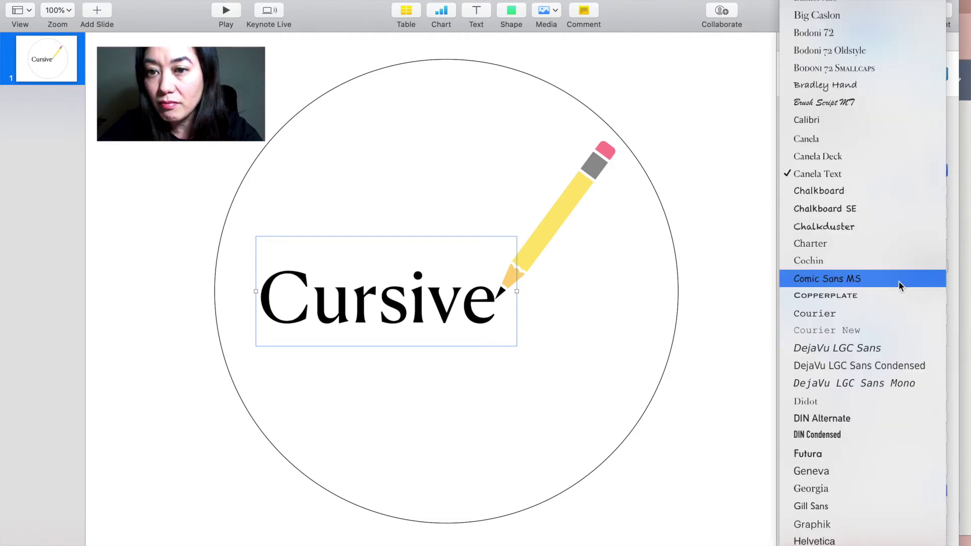
left_click(852, 106)
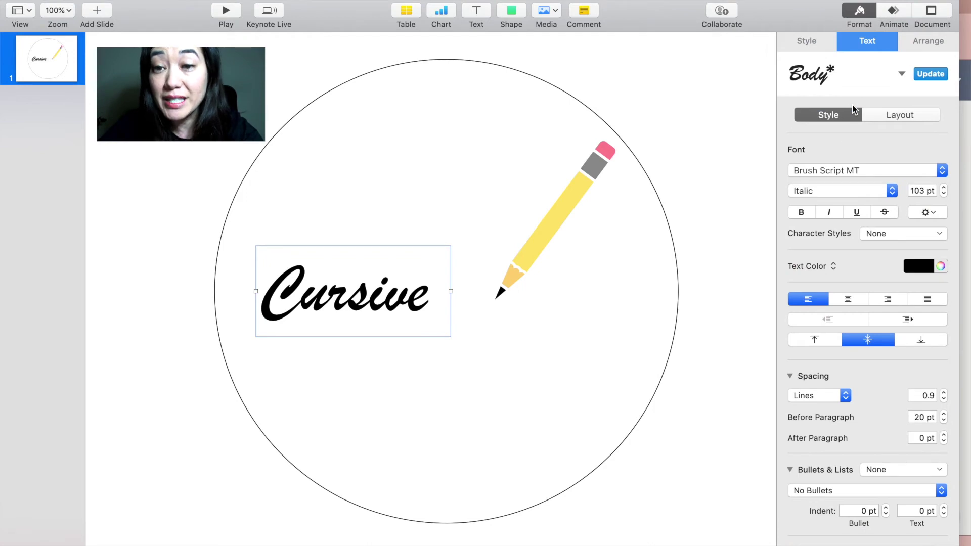
left_click(899, 76)
left_click(901, 75)
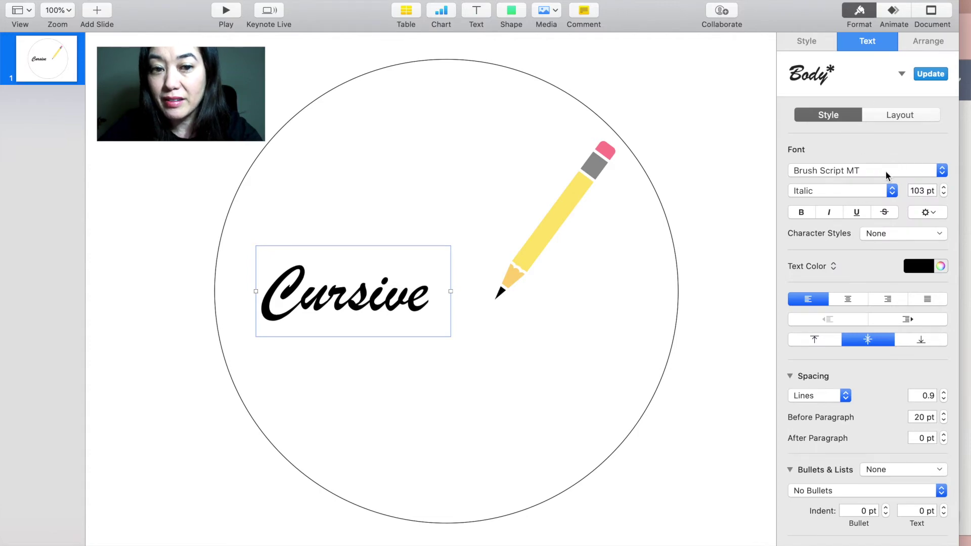
left_click(885, 171)
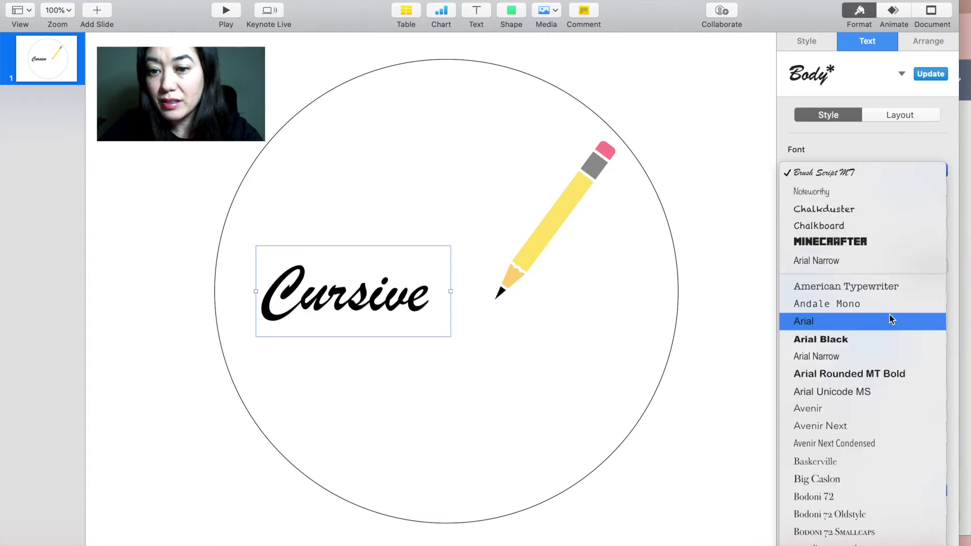
scroll(891, 318, "down", 15)
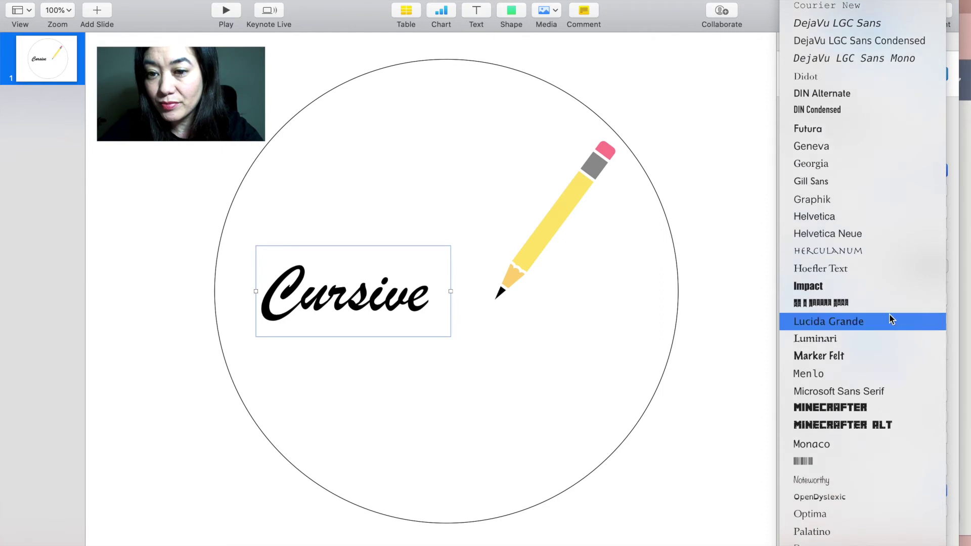
scroll(891, 319, "down", 10)
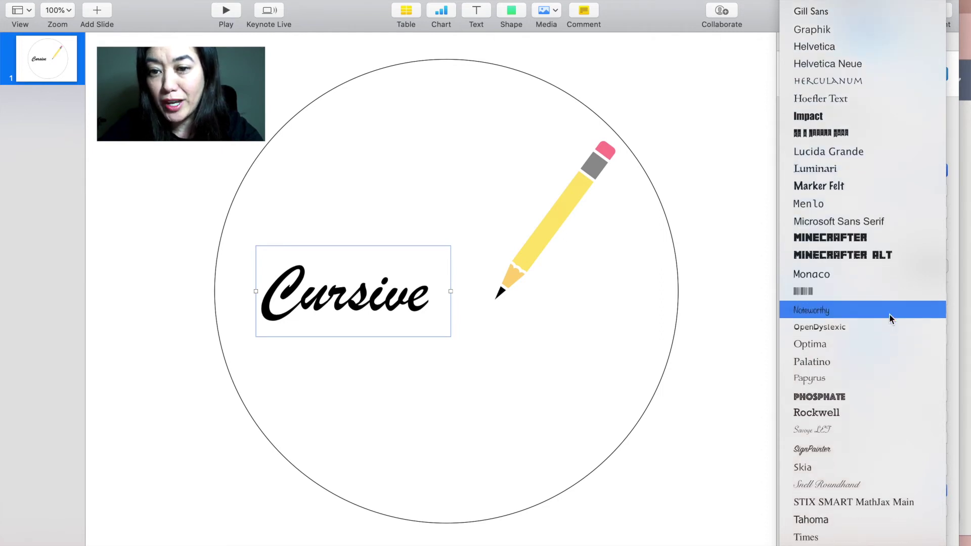
scroll(891, 318, "down", 4)
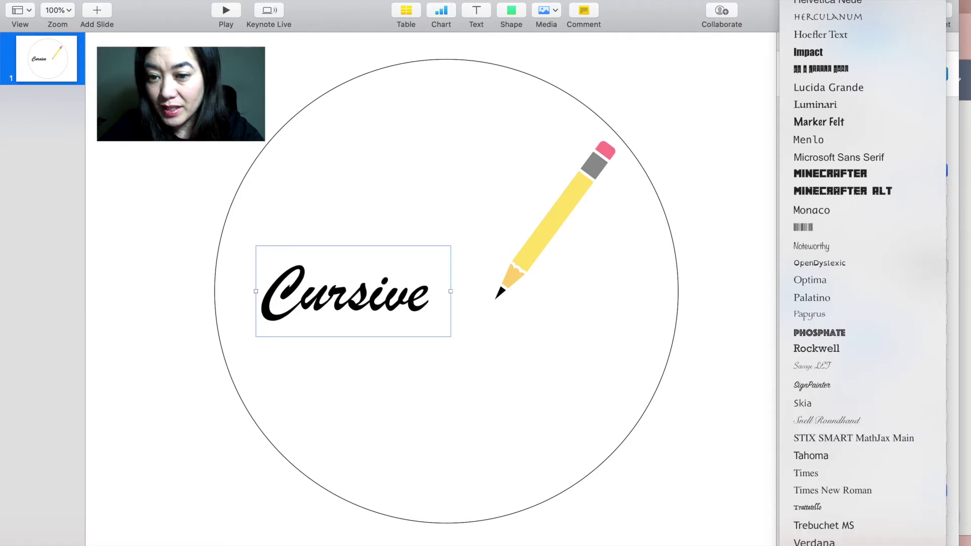
left_click(856, 387)
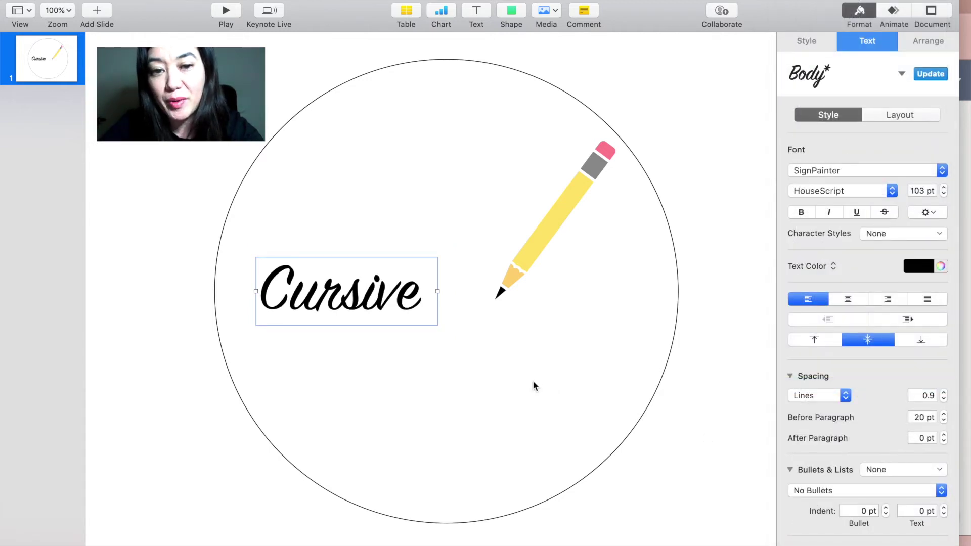
Step: Enlarge the word 'Cursive' to 145 pt
double_click(402, 303)
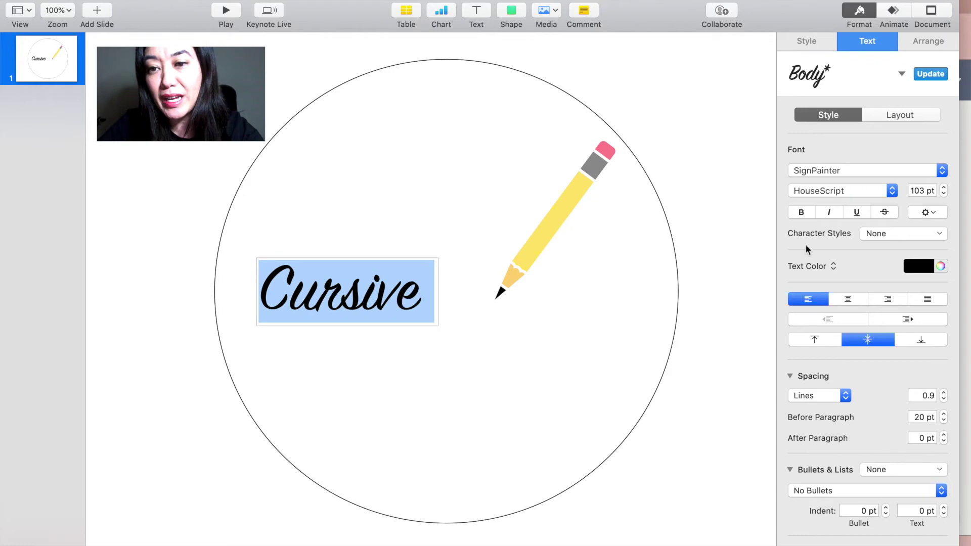
left_click(944, 188)
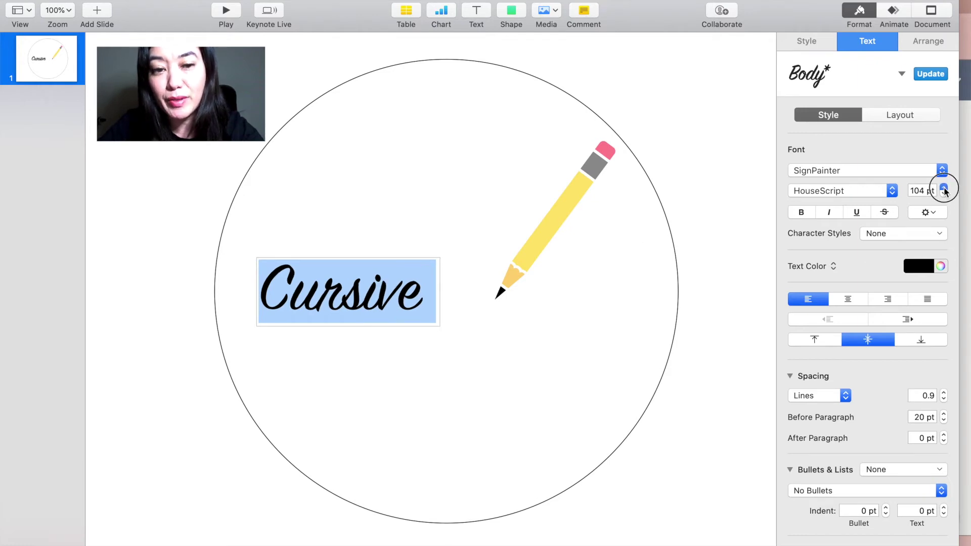
left_click_drag(944, 188, 943, 188)
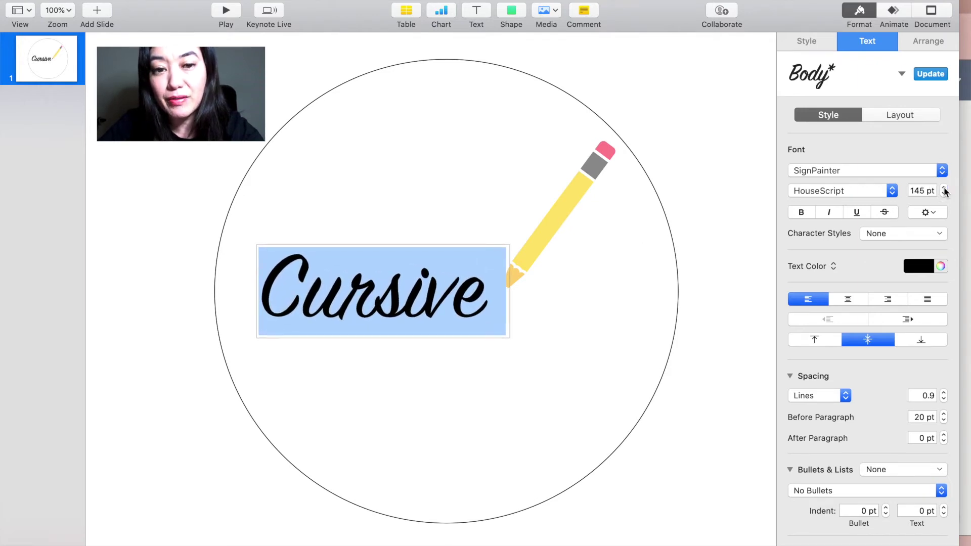
left_click(618, 388)
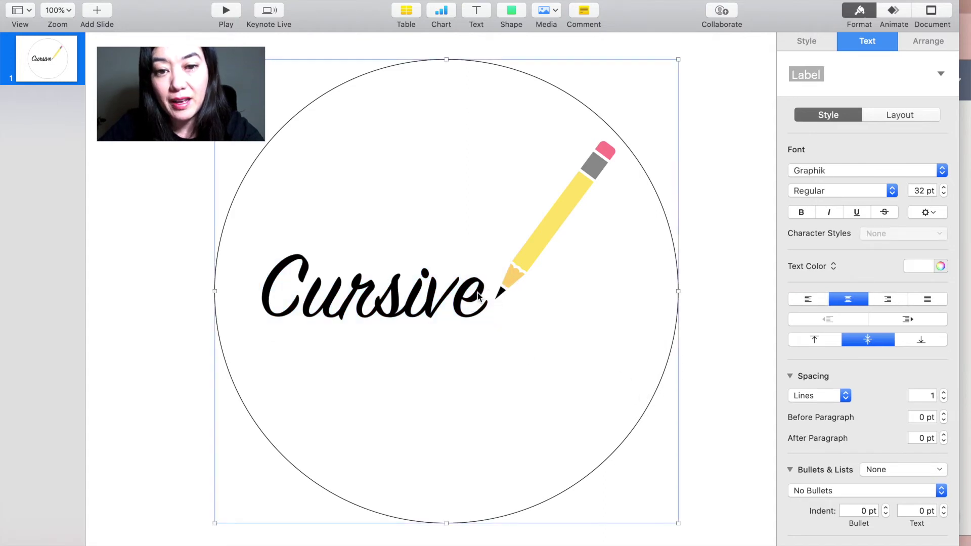
Step: Lower 'Cursive' and the pencil so the tip touches the final letter, pencil at 600, 198 pt
left_click(439, 302)
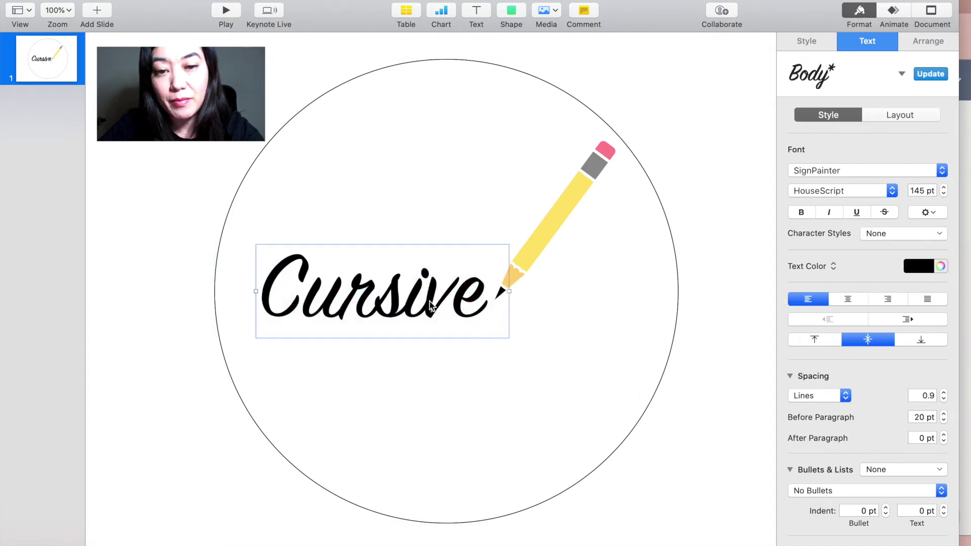
left_click_drag(439, 302, 447, 305)
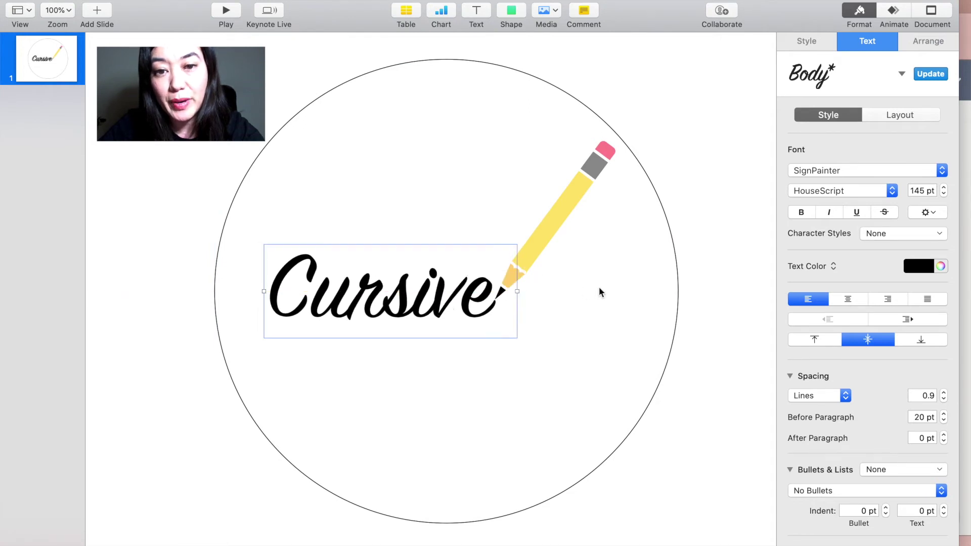
left_click(602, 287)
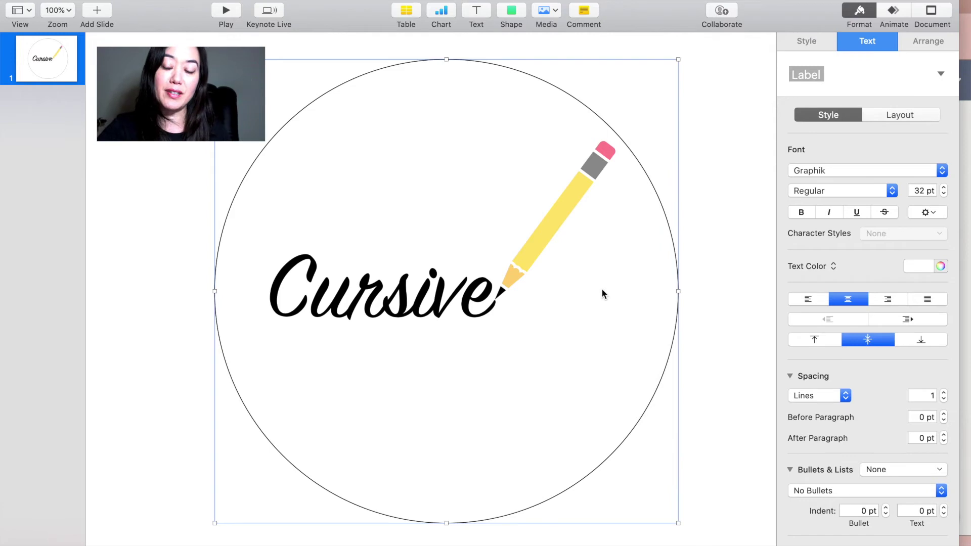
left_click(412, 304)
left_click_drag(407, 298, 416, 326)
left_click_drag(542, 233, 541, 263)
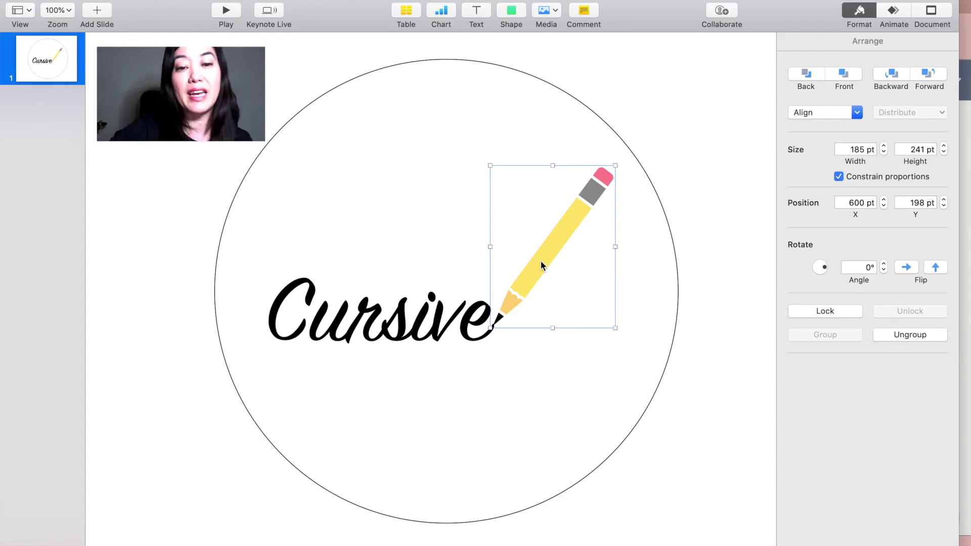
left_click(518, 422)
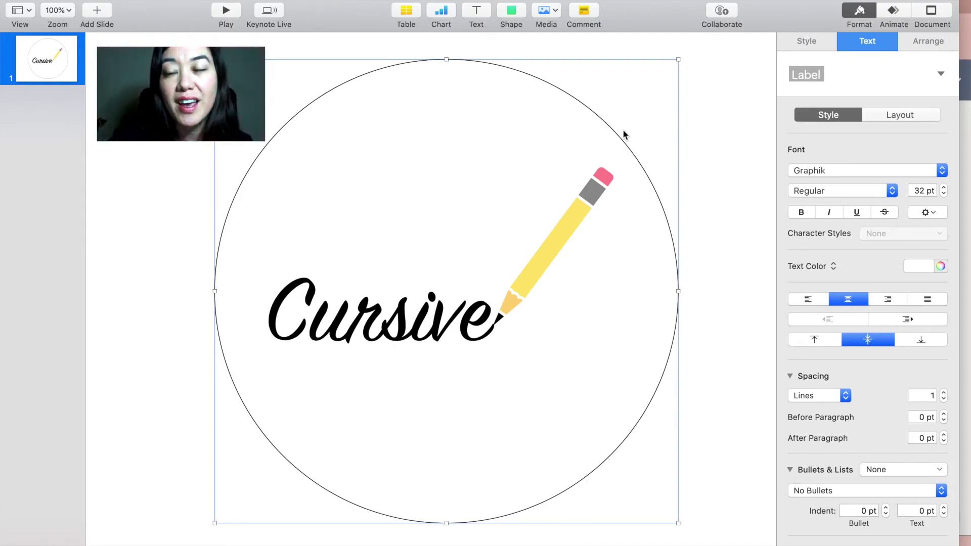
Step: Insert a plain line and stretch it horizontally across the top of the circle
left_click(511, 14)
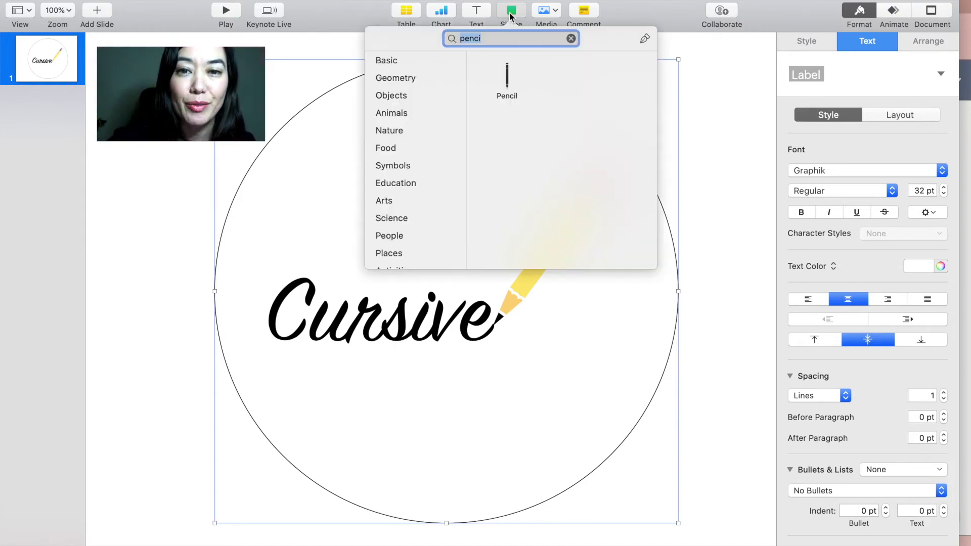
left_click(396, 62)
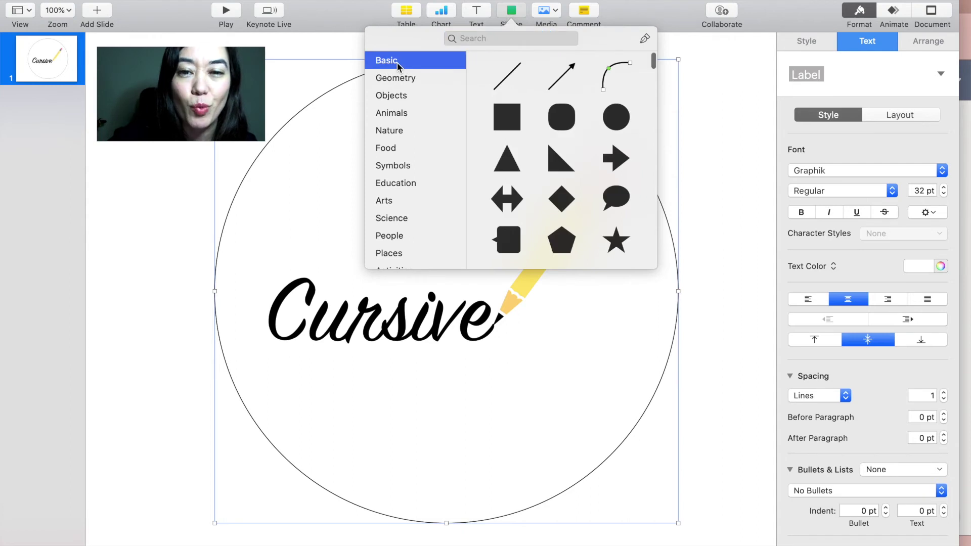
left_click(512, 78)
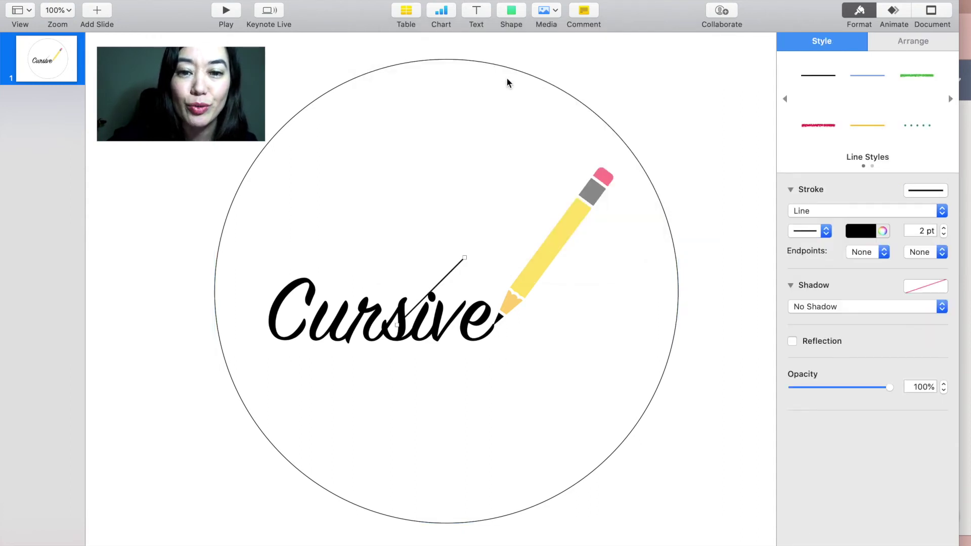
left_click(481, 257)
left_click(461, 261)
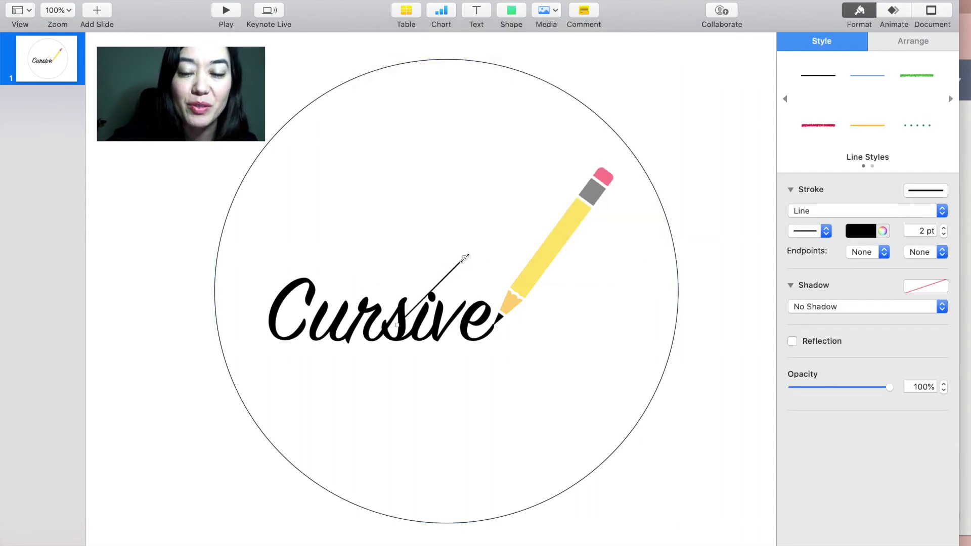
left_click_drag(463, 260, 619, 137)
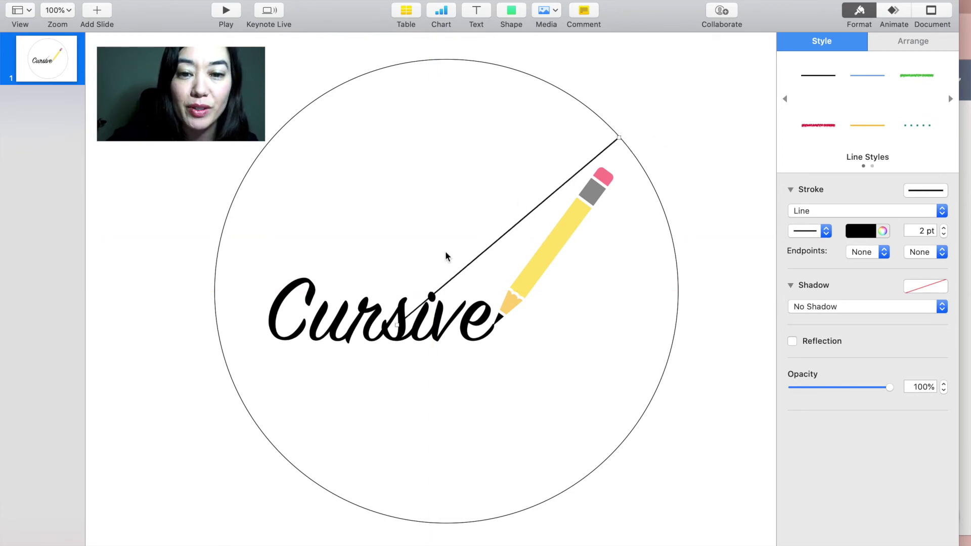
left_click_drag(399, 322, 275, 130)
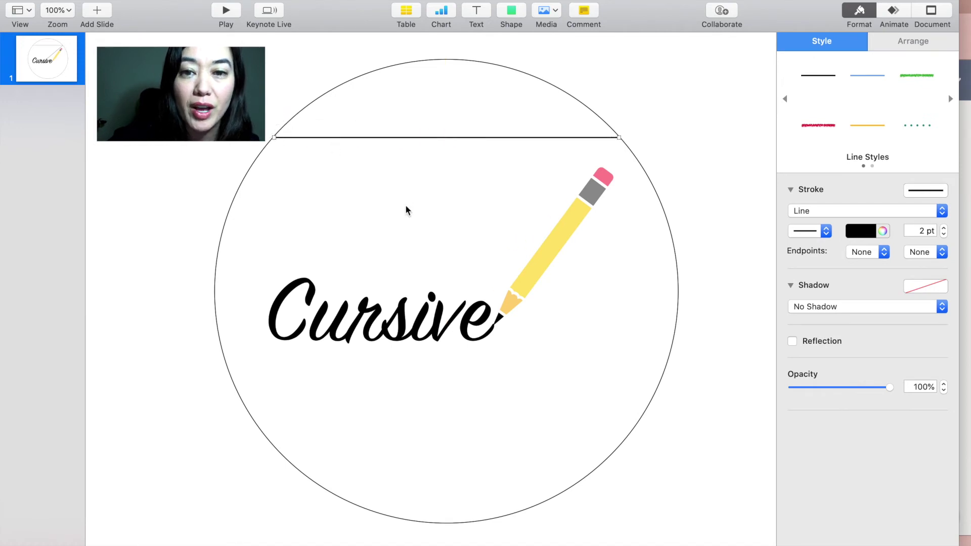
left_click(388, 232)
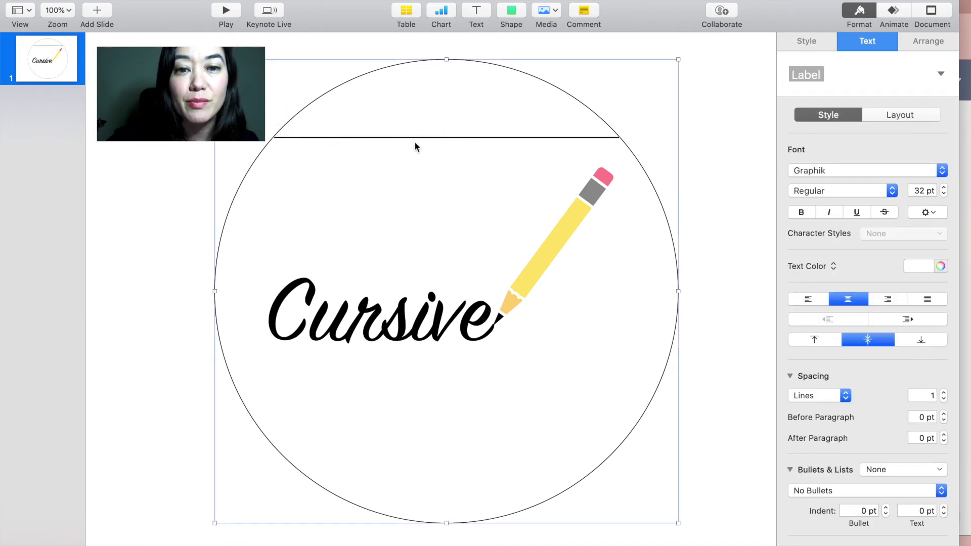
left_click(407, 140)
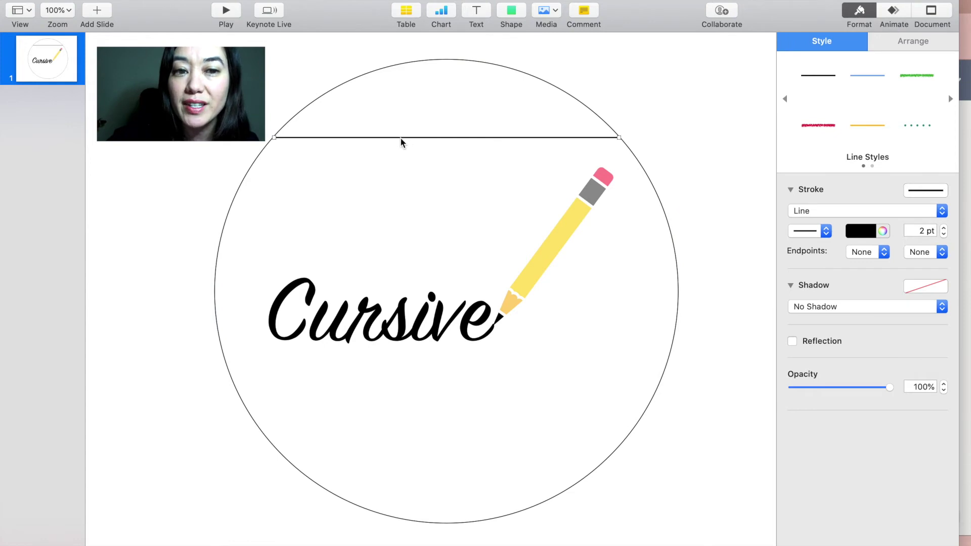
left_click_drag(274, 137, 273, 137)
left_click(368, 138)
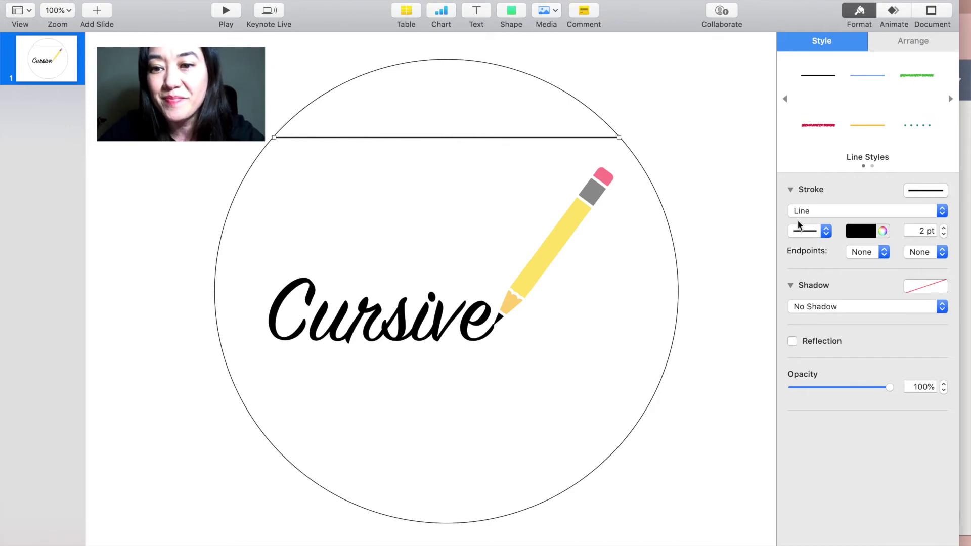
Step: Make the line a solid Sky-blue stroke and duplicate it
left_click(859, 231)
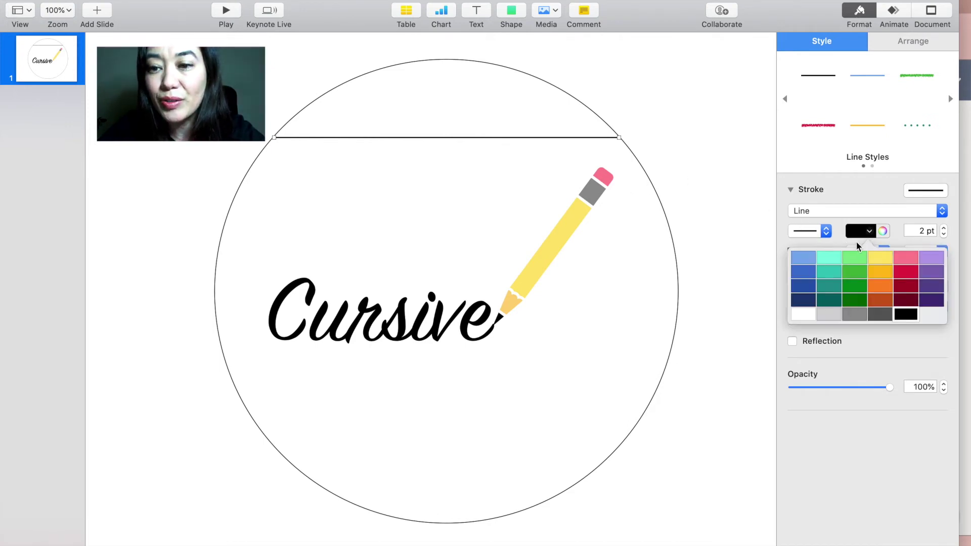
left_click(899, 213)
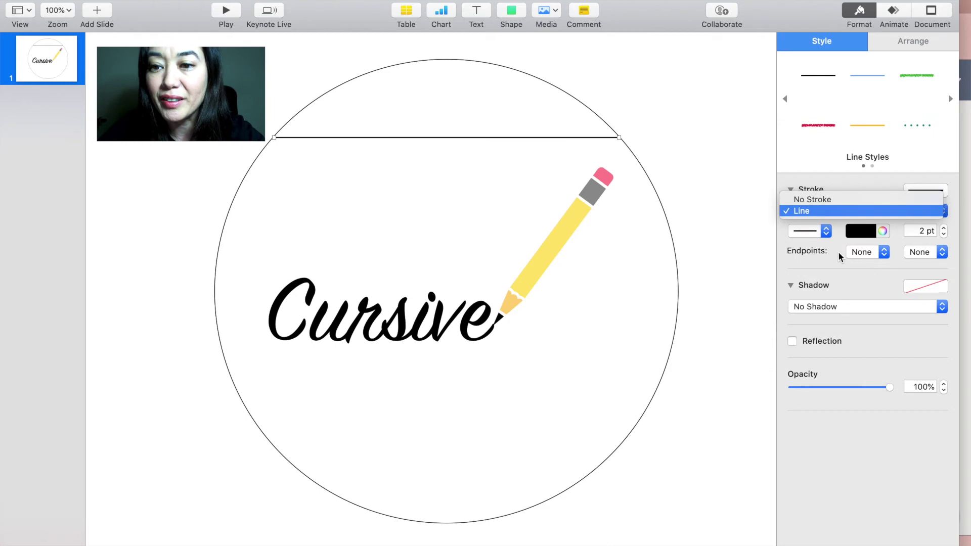
left_click(879, 231)
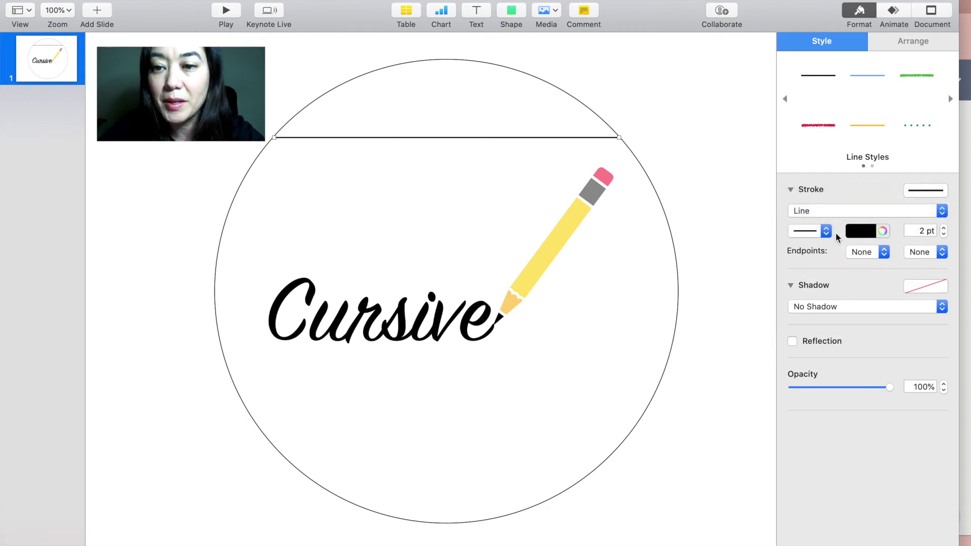
left_click(883, 231)
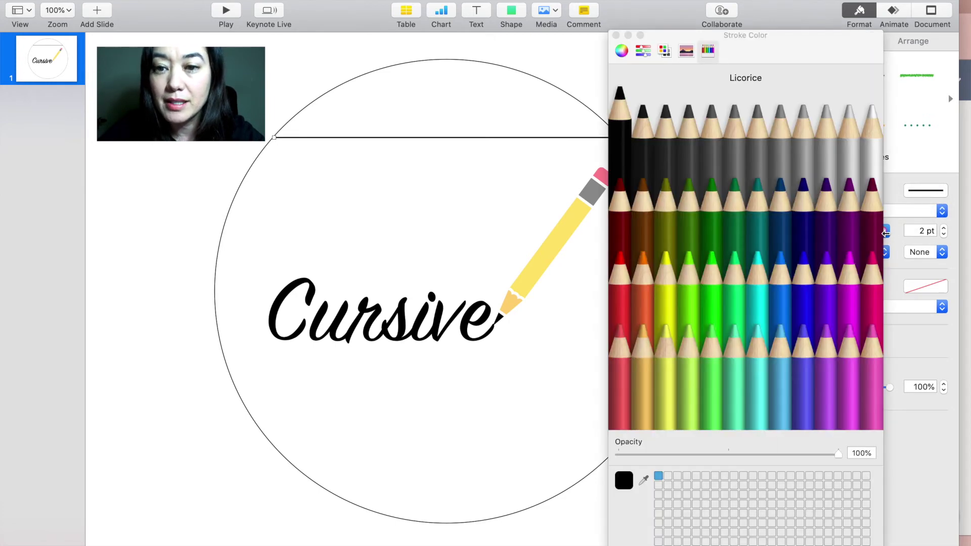
left_click(778, 359)
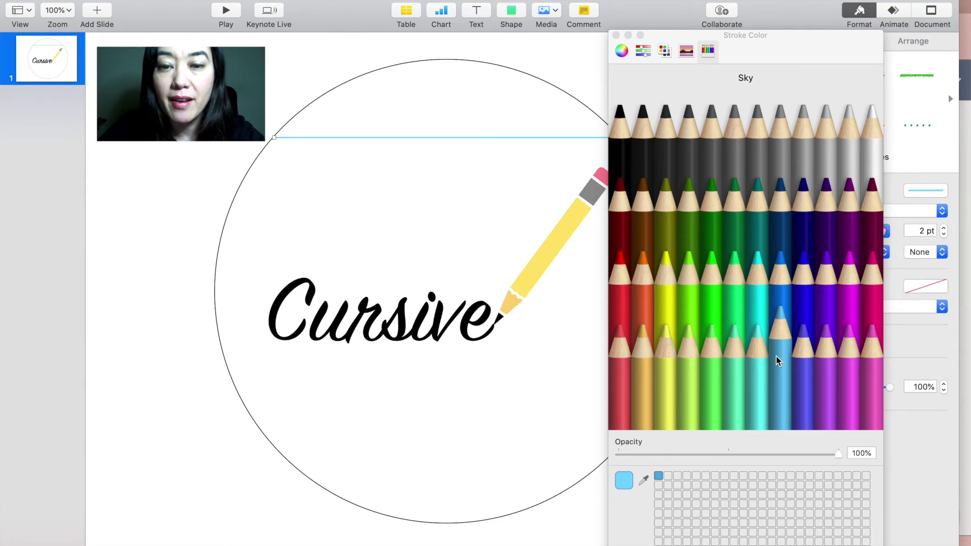
left_click(429, 222)
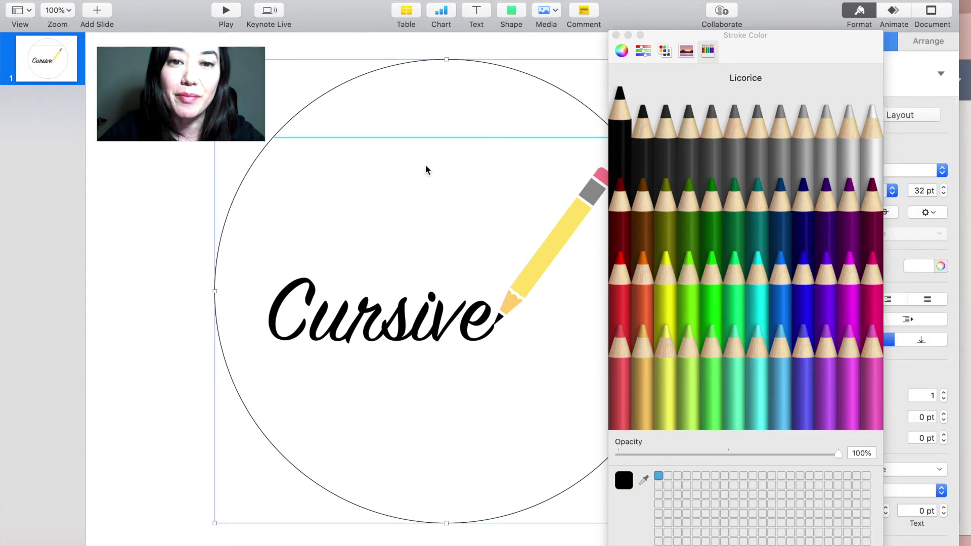
left_click(423, 138)
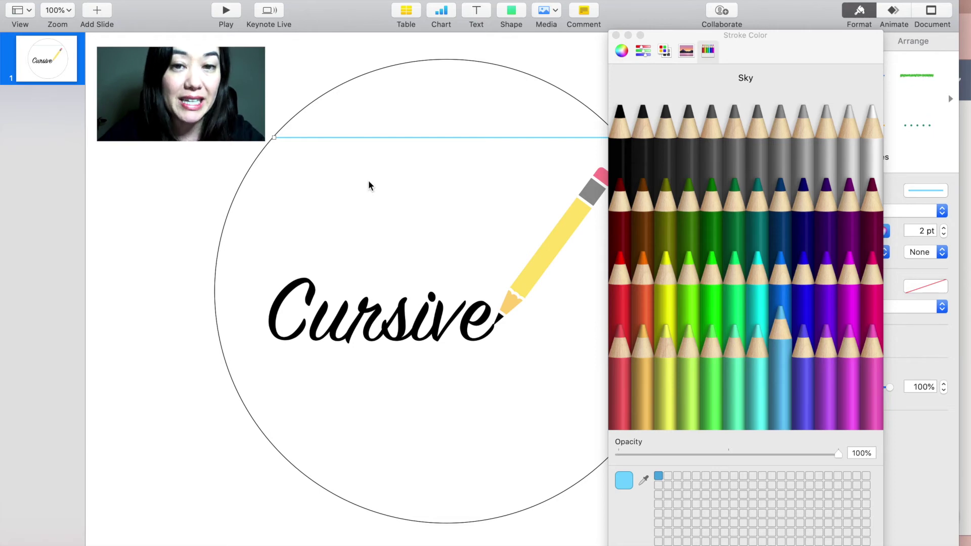
key("super+d")
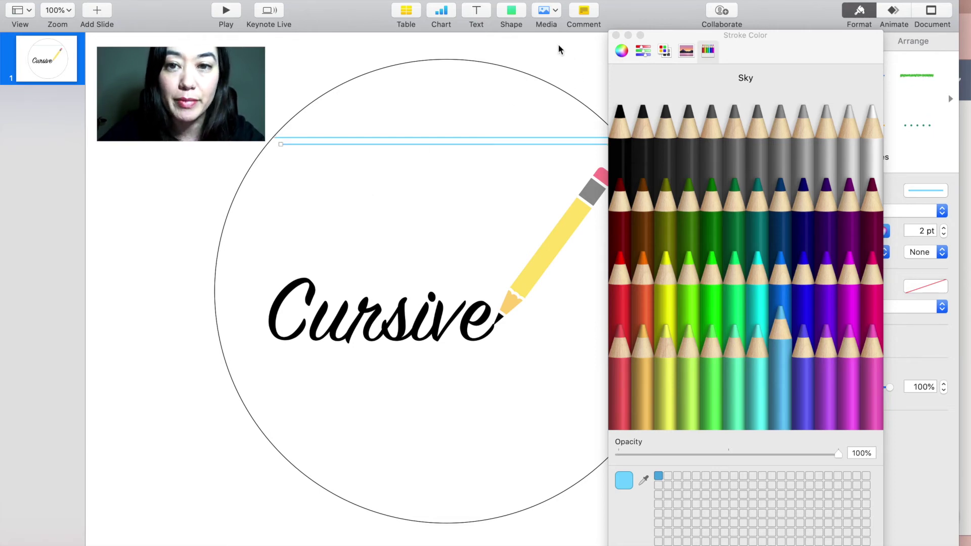
left_click(615, 36)
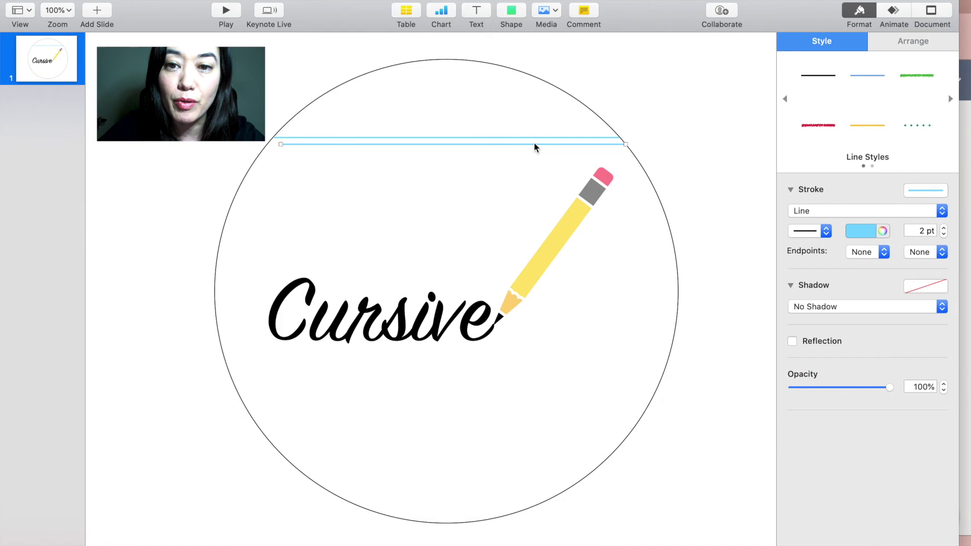
Step: Place Sky lines at the baseline and top of 'Cursive', stretch both to the edge, and duplicate them
left_click_drag(535, 144, 476, 346)
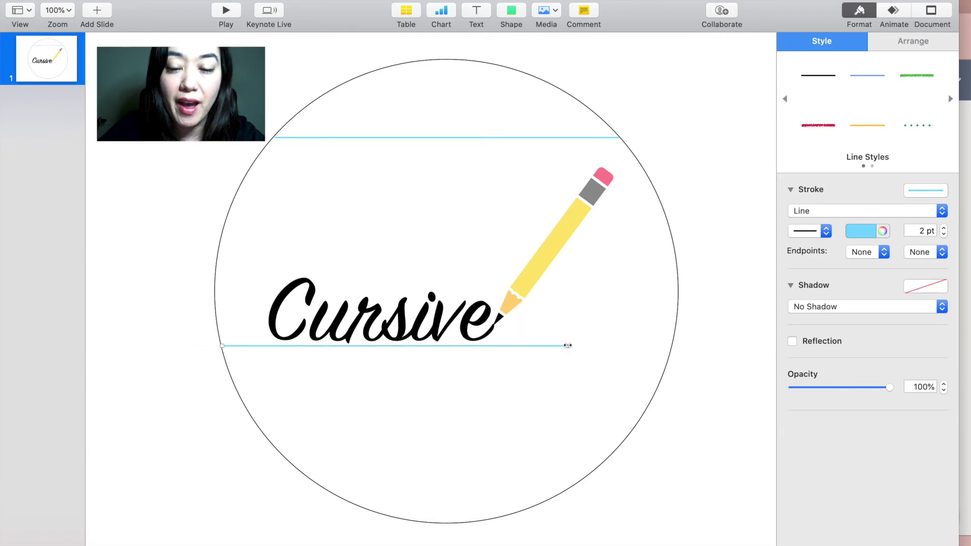
left_click_drag(567, 345, 668, 346)
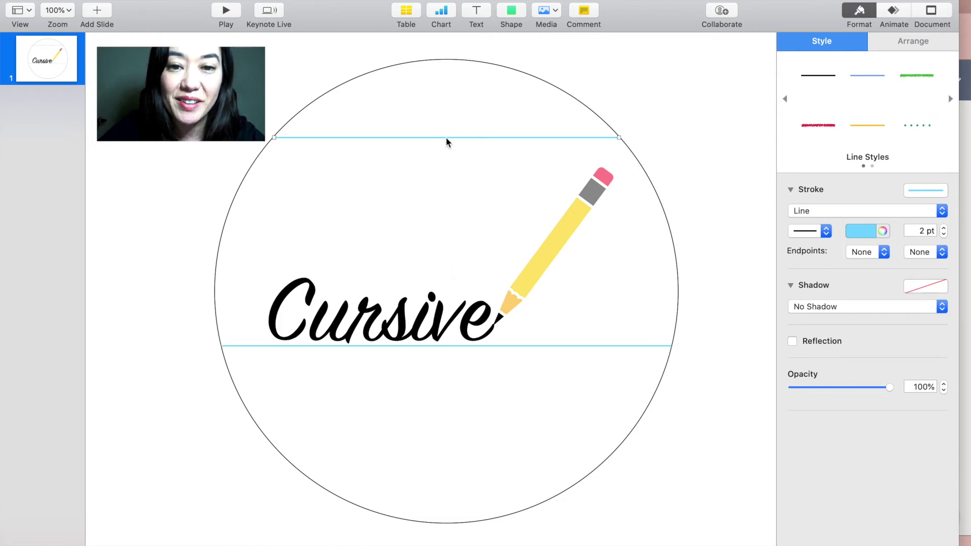
left_click_drag(445, 138, 388, 281)
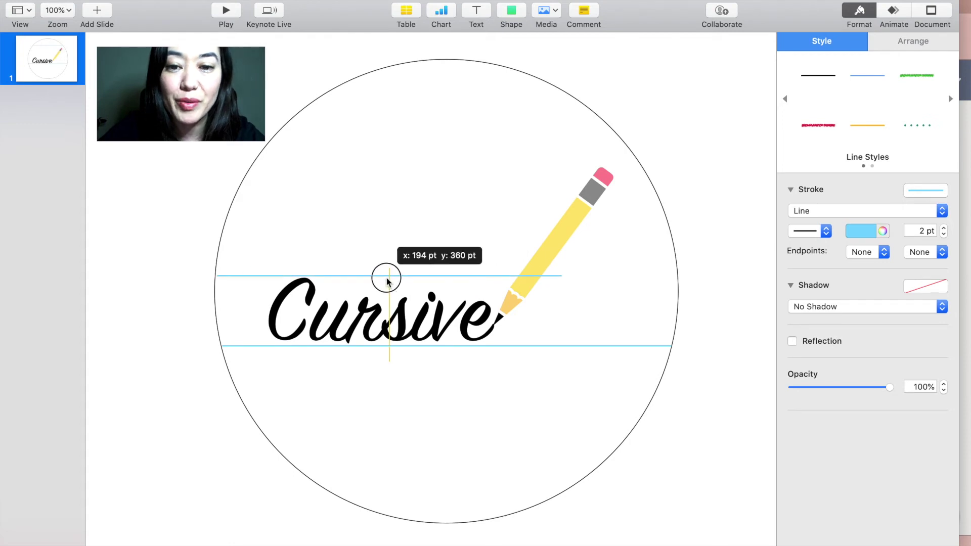
left_click_drag(386, 280, 386, 281)
left_click_drag(562, 277, 675, 277)
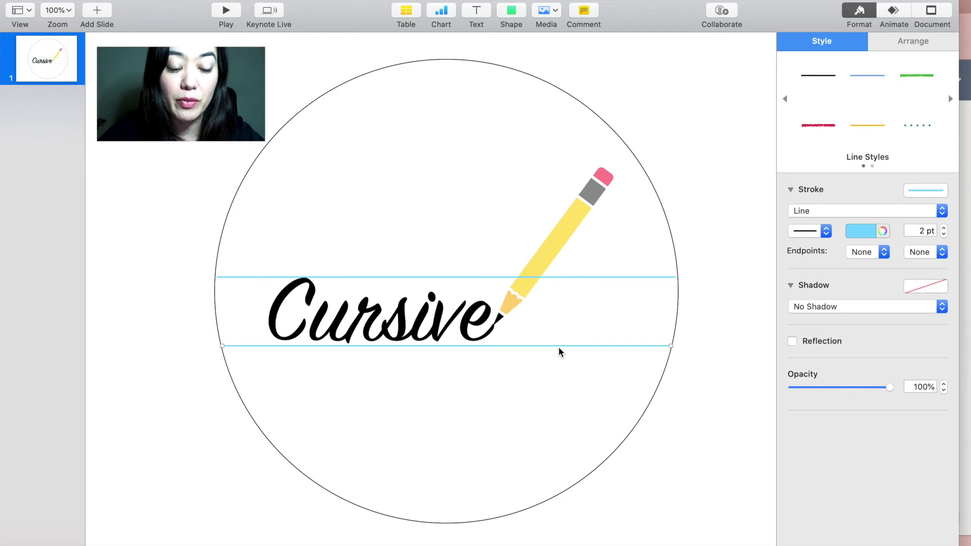
left_click(580, 278, "shift")
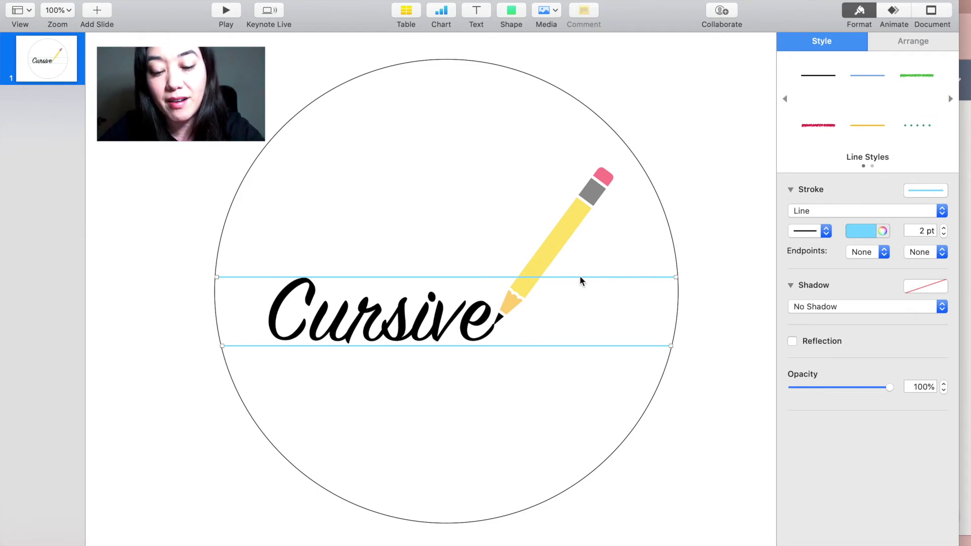
key("super+d")
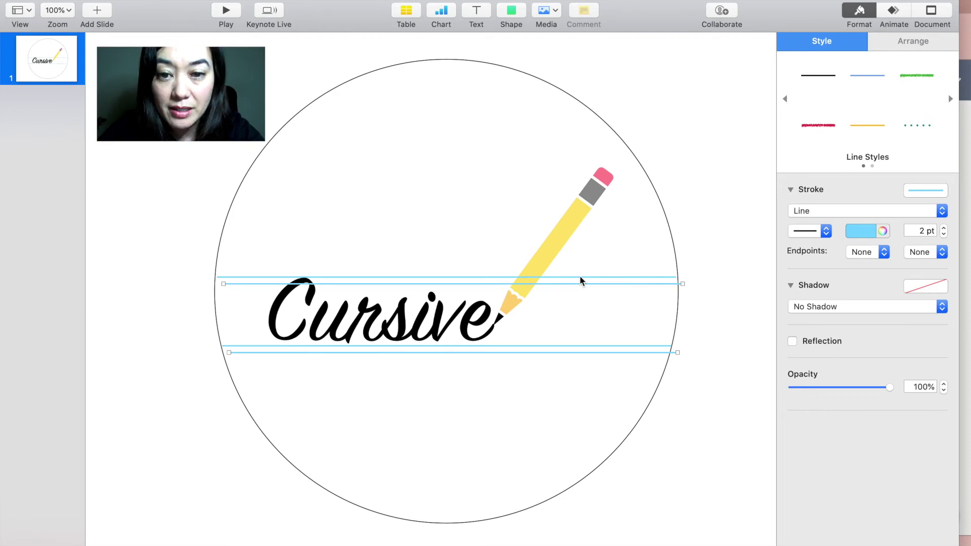
Step: Space a copied pair of blue lines evenly at the bottom and add another pair near the circle's top
left_click_drag(580, 280, 568, 417)
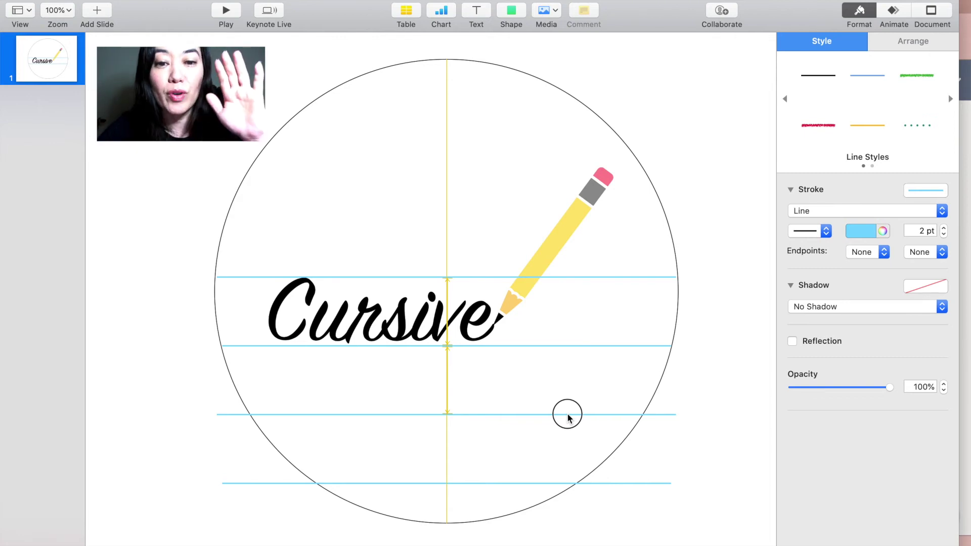
left_click_drag(568, 417, 569, 424)
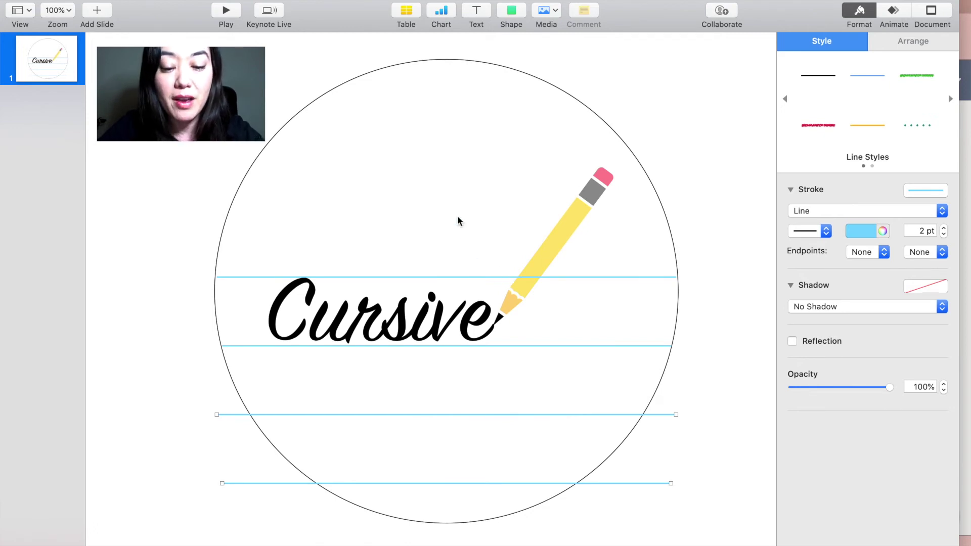
key("super+v")
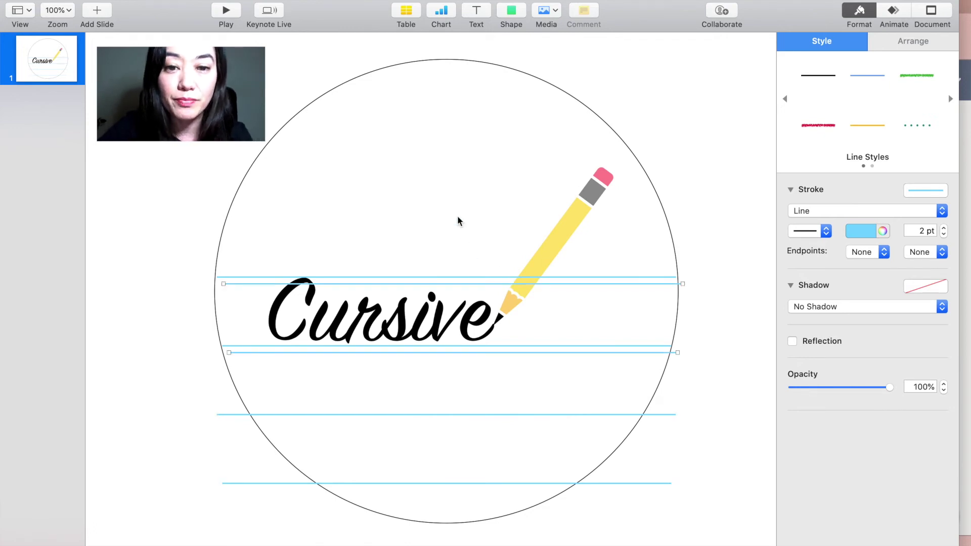
left_click_drag(451, 288, 448, 145)
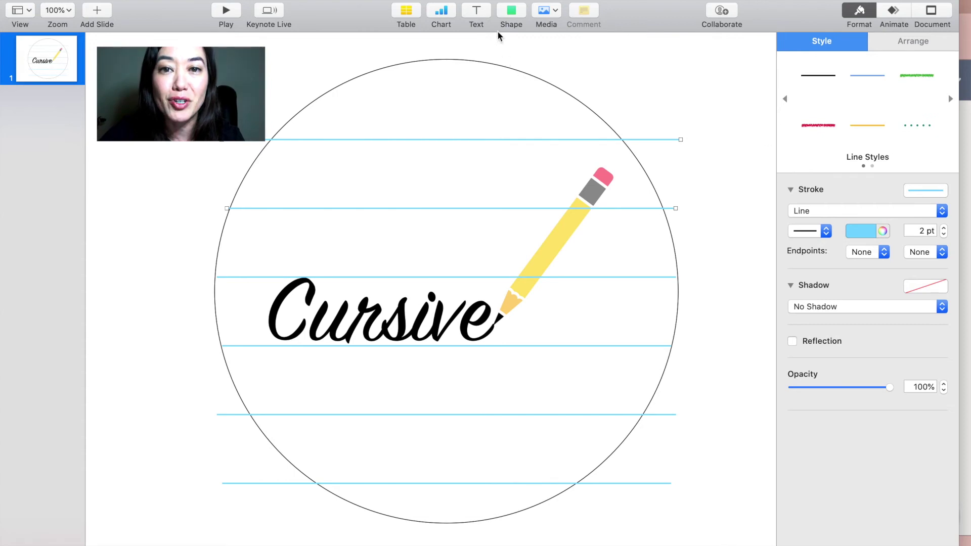
left_click(510, 11)
Step: Insert a black line and set it near-vertical at the circle's left, reaching below 'Cursive'
left_click(506, 76)
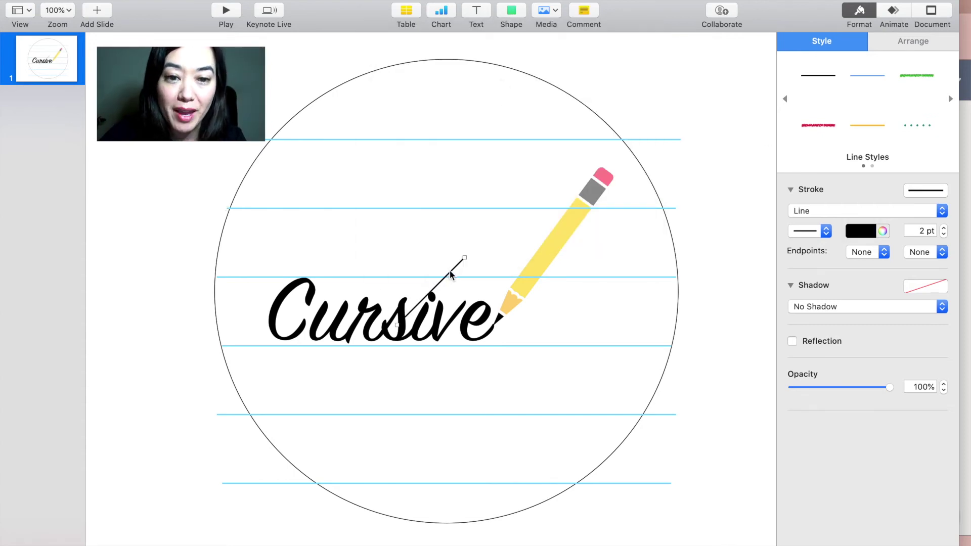
left_click_drag(450, 274, 258, 156)
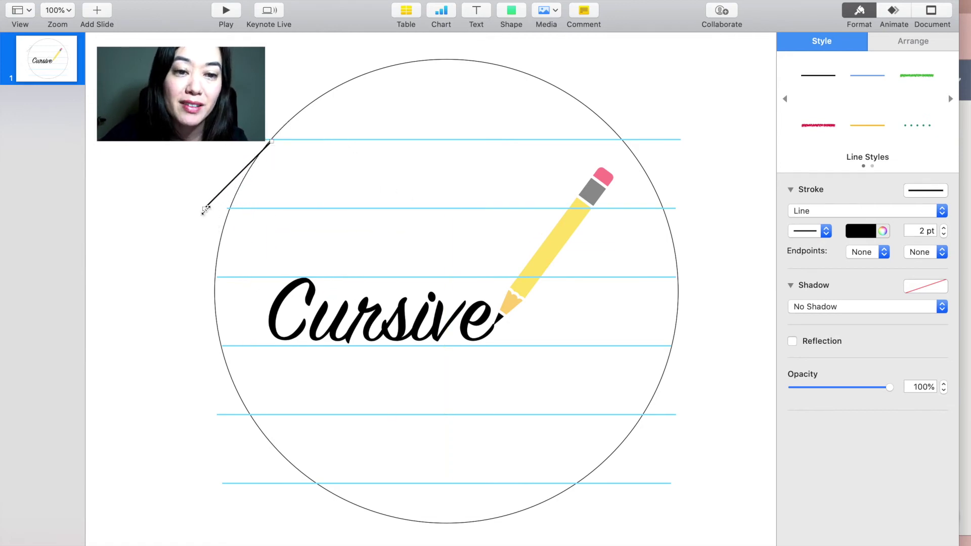
left_click_drag(206, 209, 260, 431)
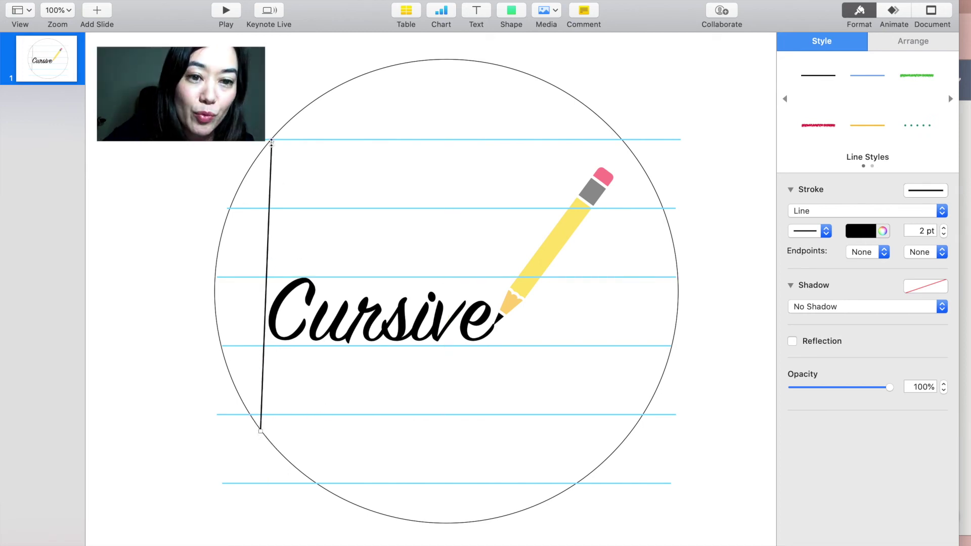
Step: Extend the margin line's top end up to the top ruled line and colour it crimson red
left_click_drag(272, 143, 272, 124)
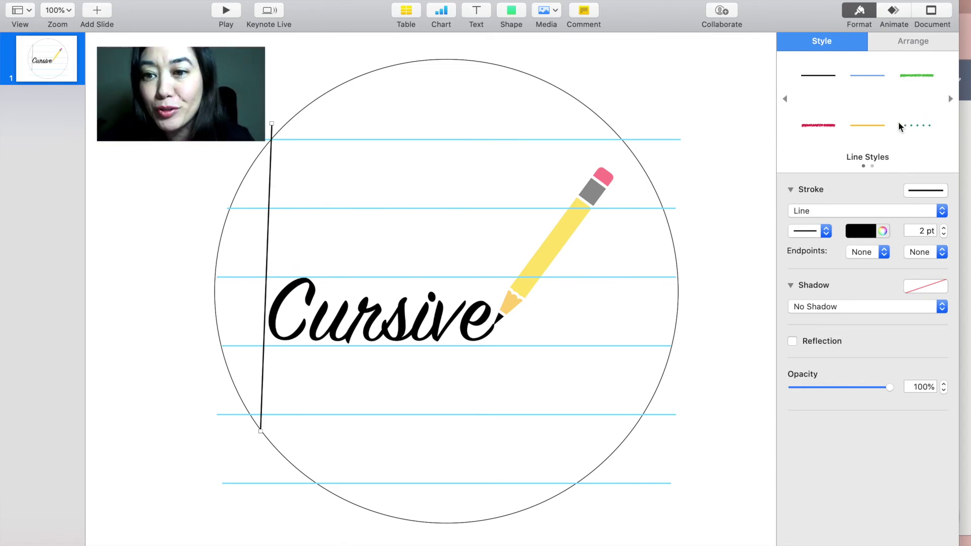
left_click(866, 231)
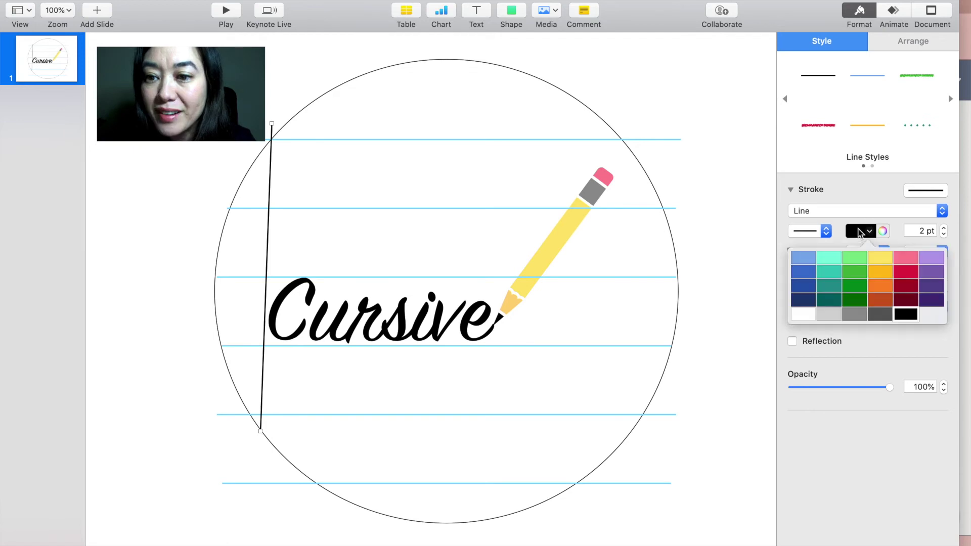
left_click(904, 286)
left_click(731, 102)
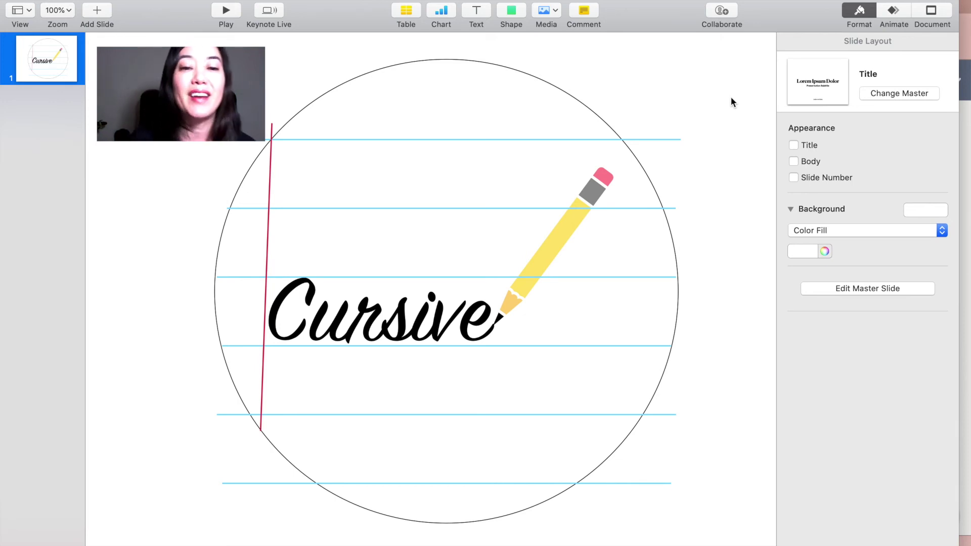
Step: Pull the top blue line's right end left to about 598 pt so it stays inside the circle
left_click(667, 140)
left_click_drag(681, 139, 625, 143)
left_click(651, 117)
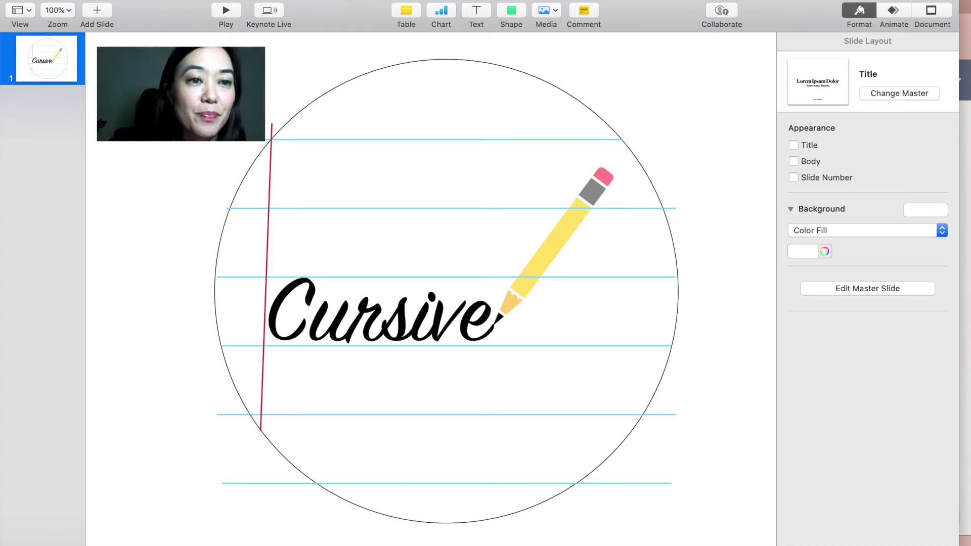
left_click(94, 0)
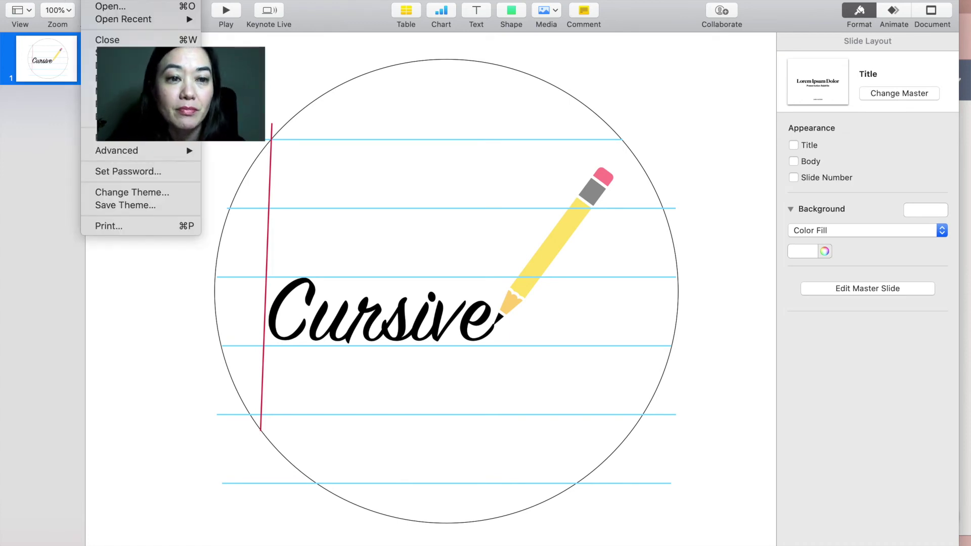
Step: Export the slide through File > Export To > Images as 'Cursive Badge' on the Desktop
mouse_move(101, 117)
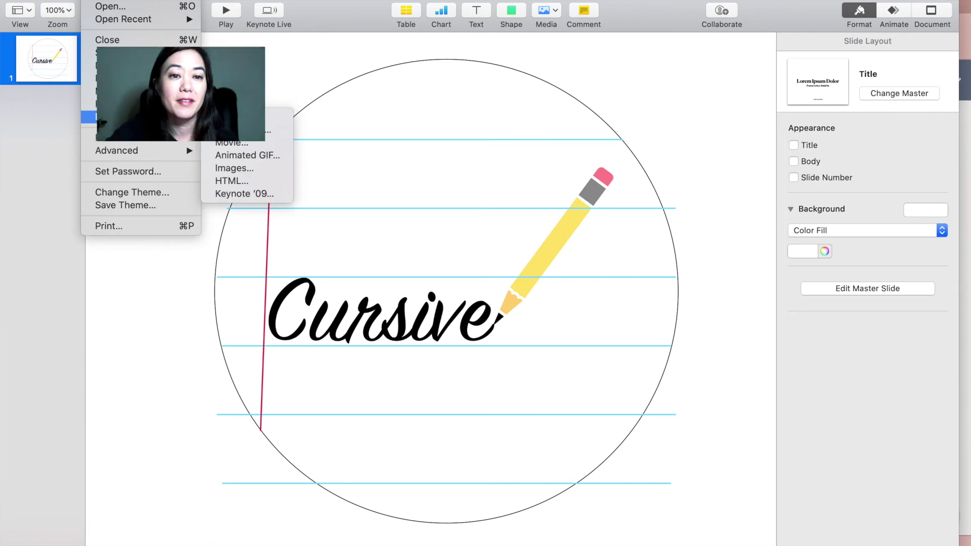
left_click(244, 169)
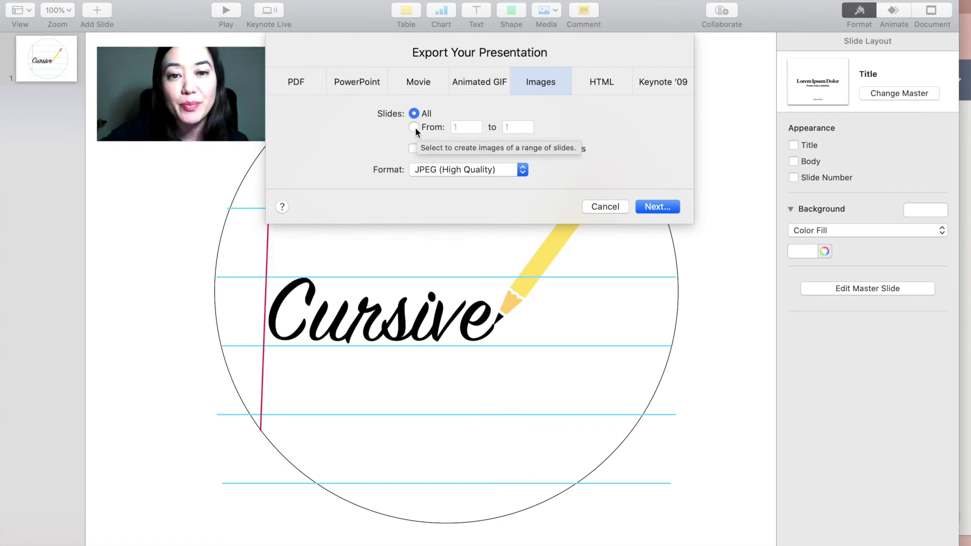
left_click(668, 208)
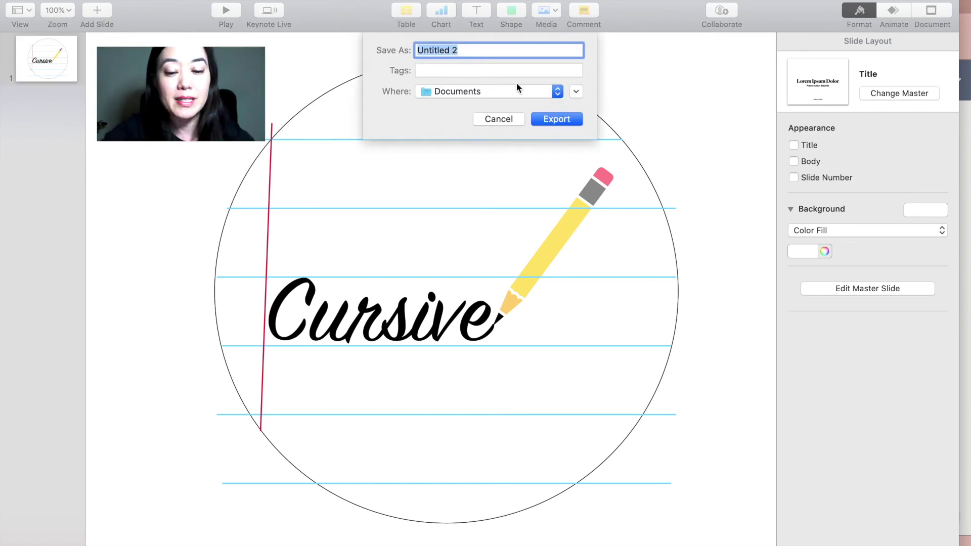
type("Cu")
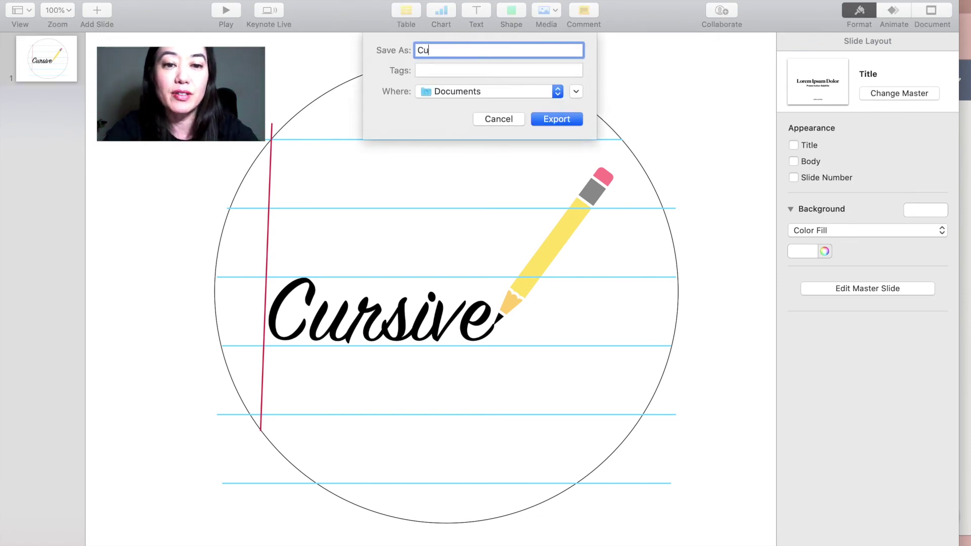
type("rsive Badge")
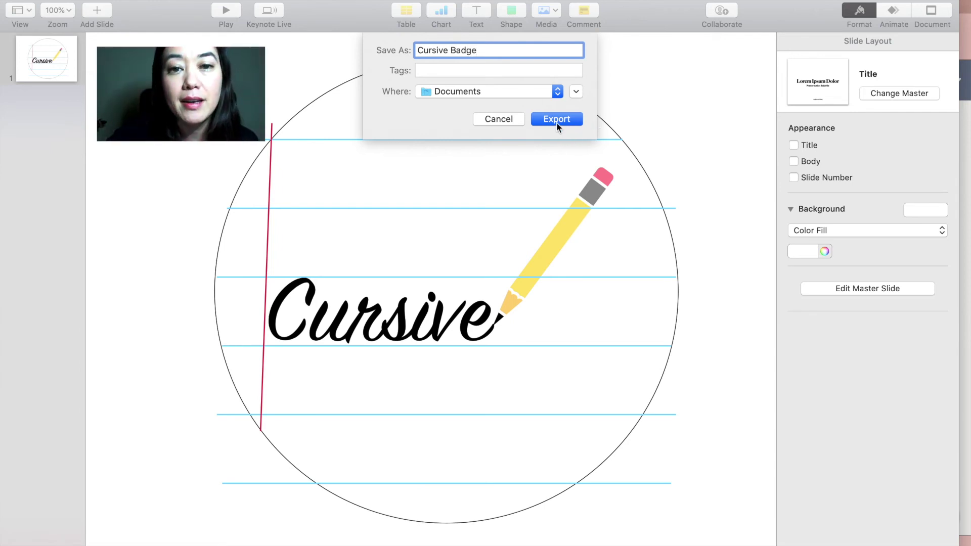
left_click(558, 91)
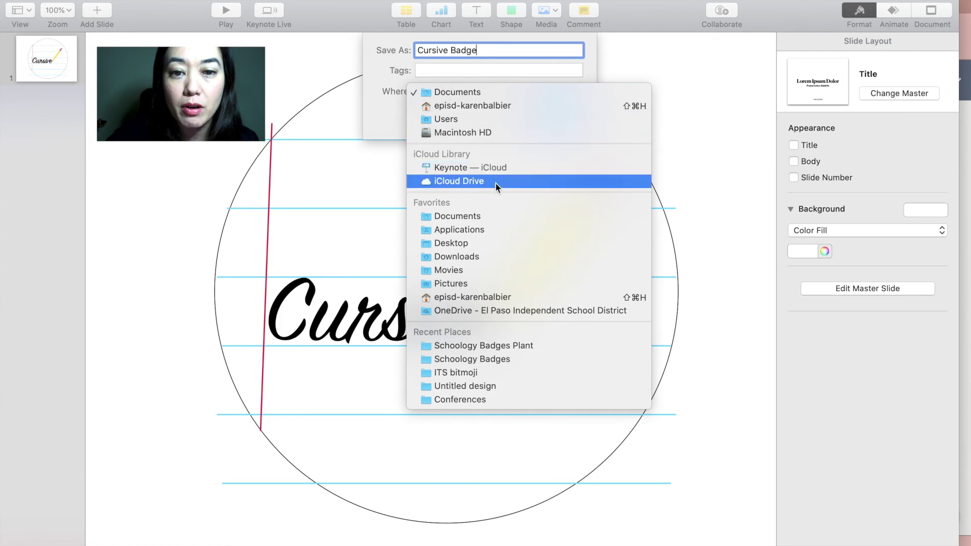
left_click(477, 244)
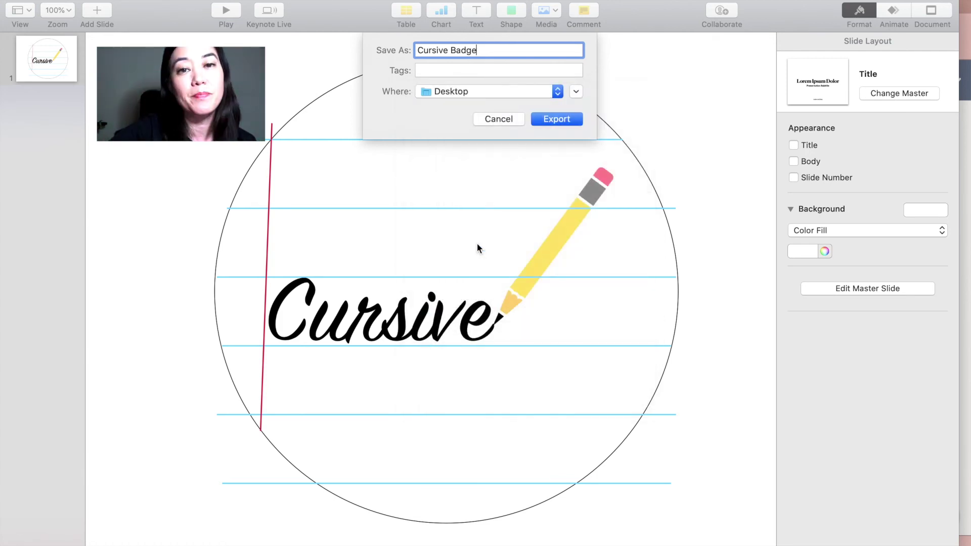
left_click(576, 119)
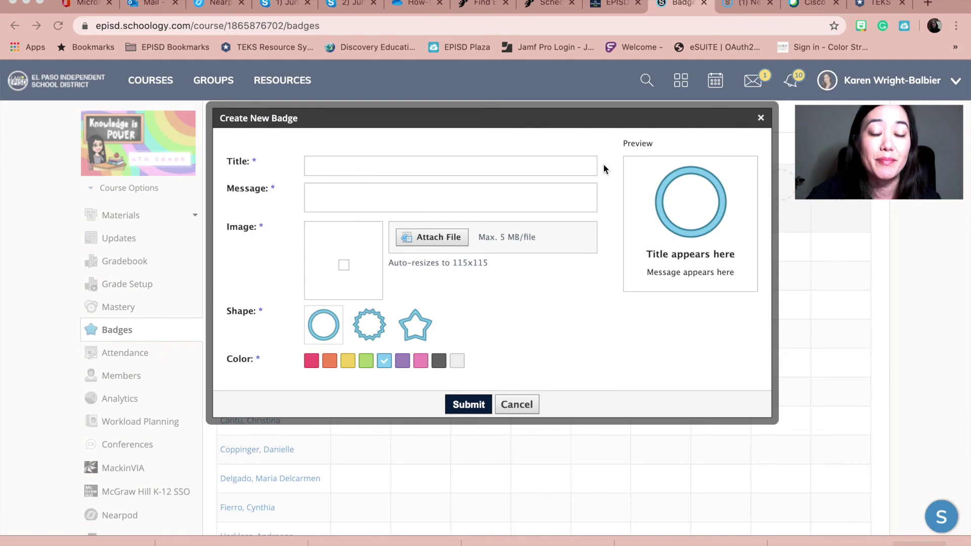
Step: Cancel the empty Create New Badge form and reopen it through Add Badges > Create New Badge
left_click(521, 404)
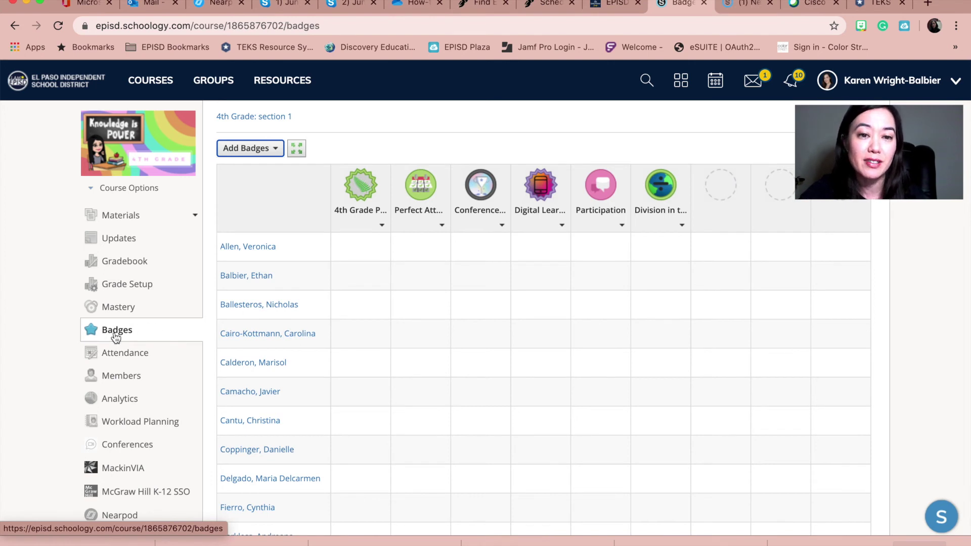
left_click(276, 148)
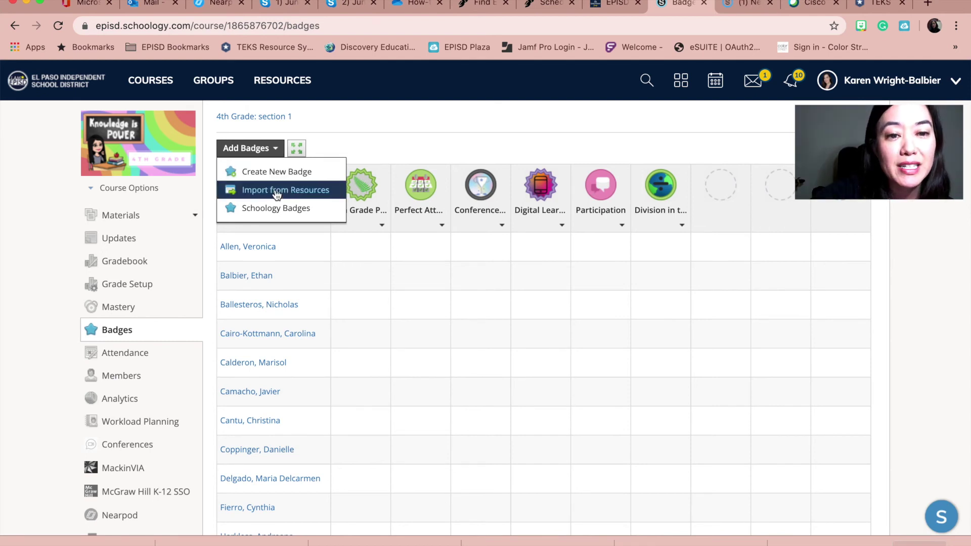
left_click(273, 172)
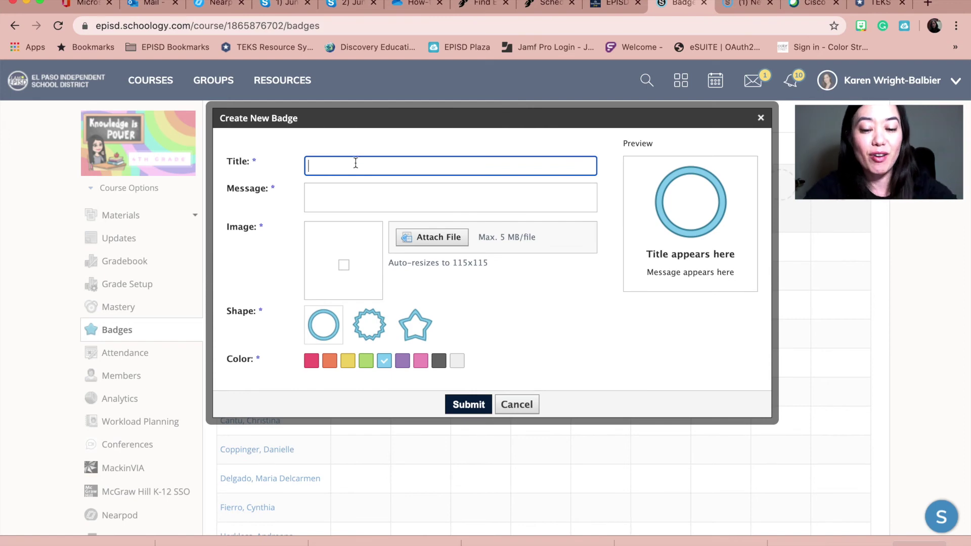
Step: Title the new badge 'Cursive Wizard'
type("Cursive ")
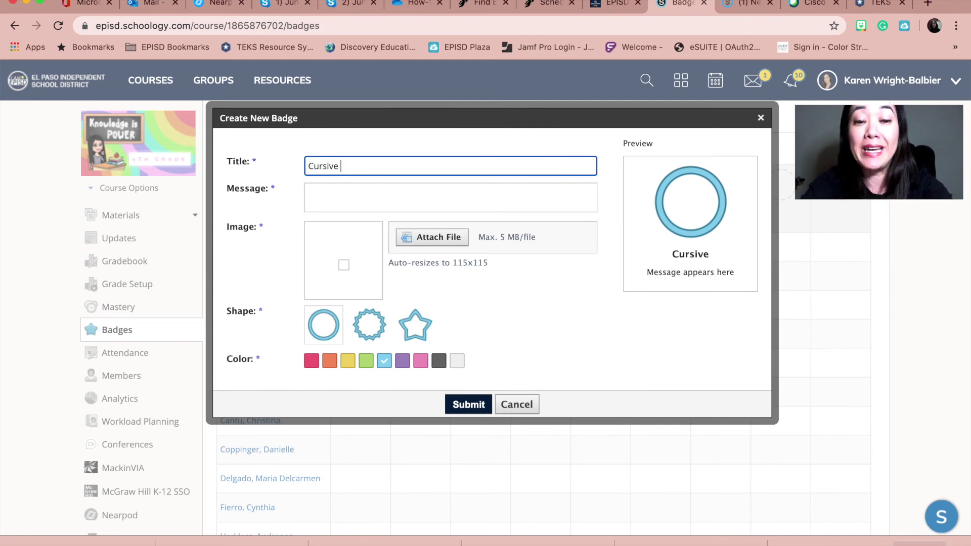
type("Quee")
key("BackSpace")
key("BackSpace")
key("BackSpace")
key("BackSpace")
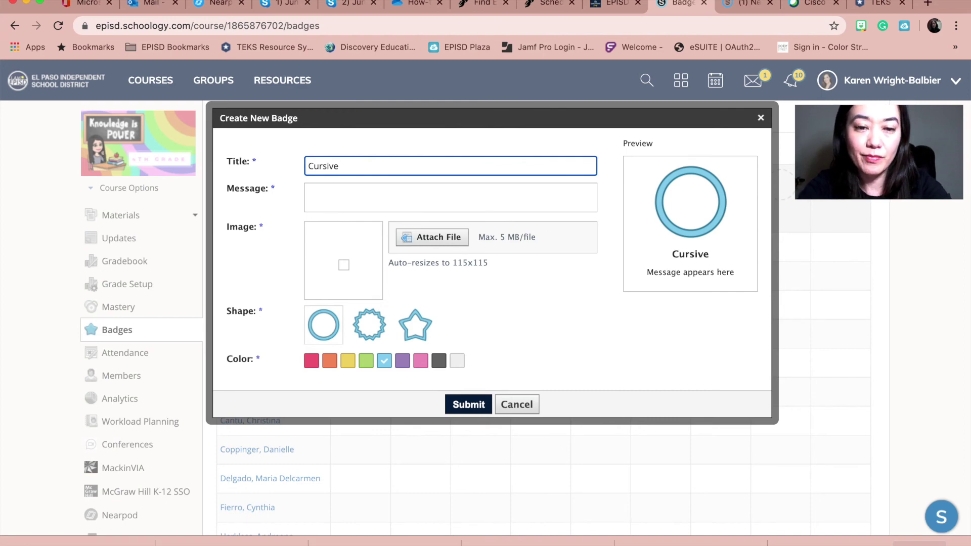
type("Wizard")
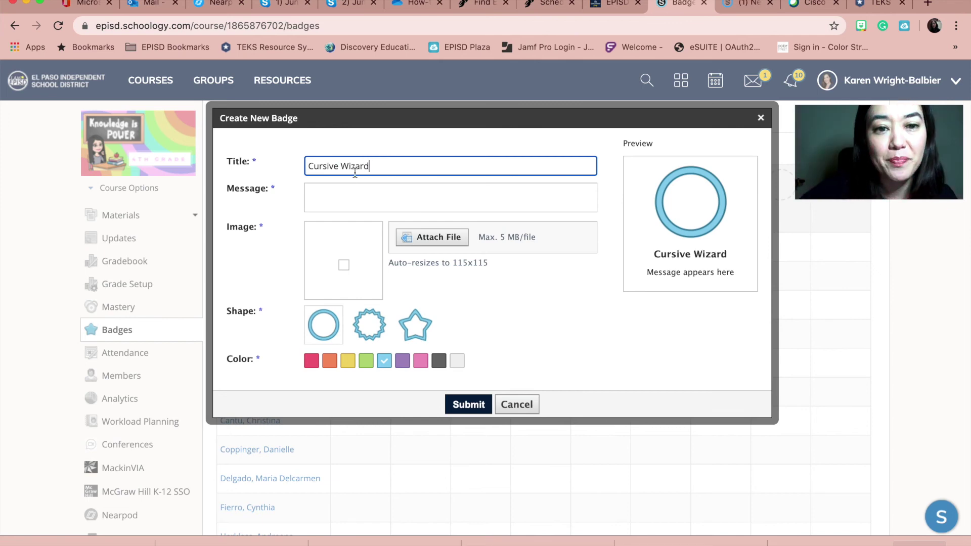
Step: Enter the message 'Earn this badge when you complete an assignment that is easy to read using cursive handwriting.'
left_click(338, 200)
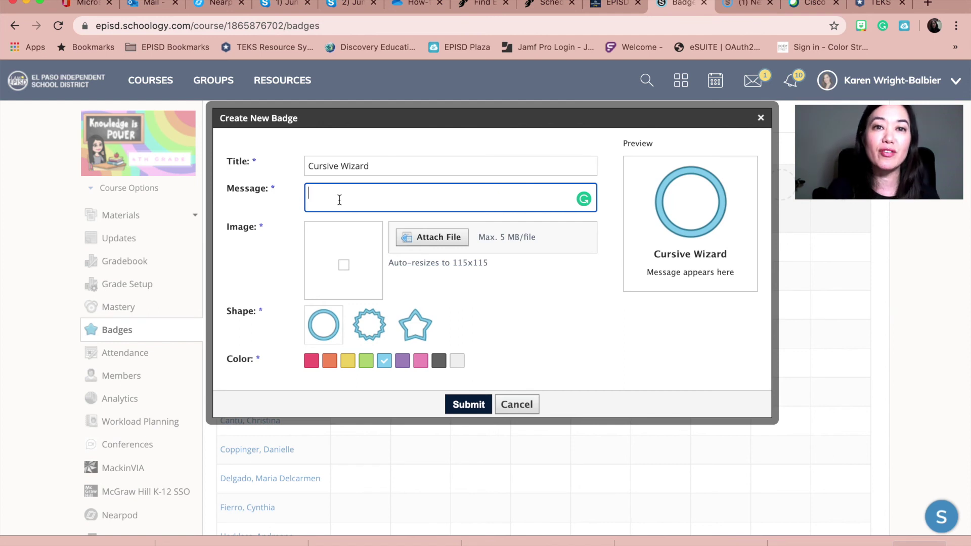
type("E")
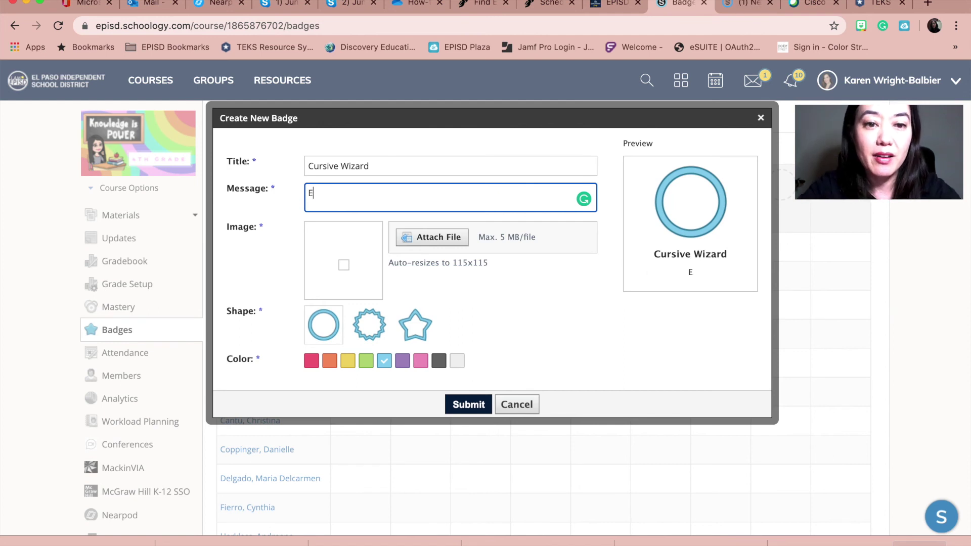
type("sar")
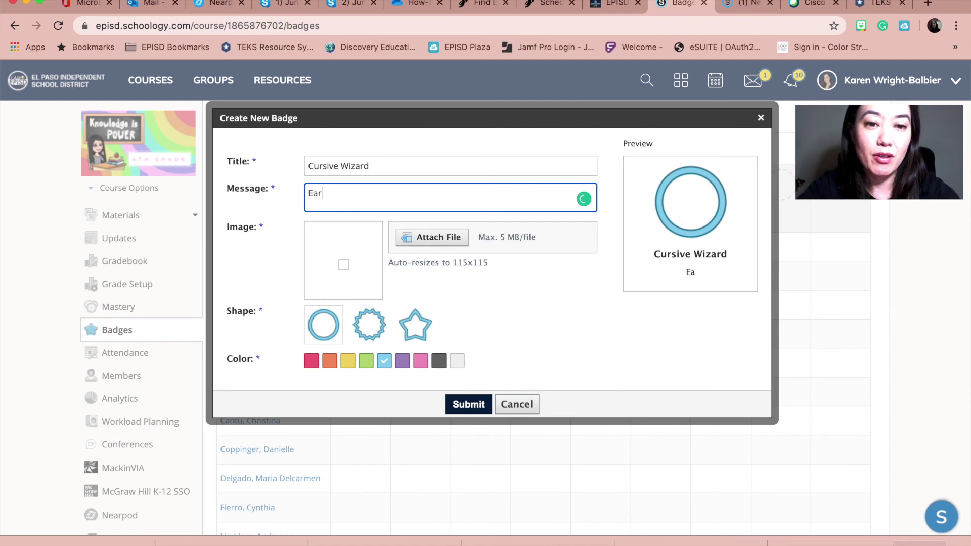
type("n this badg")
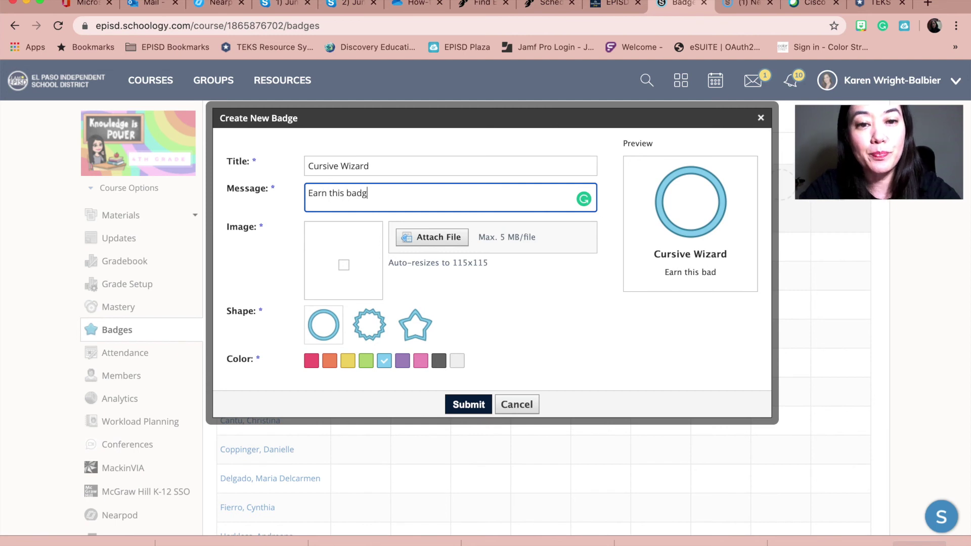
type("e when you ")
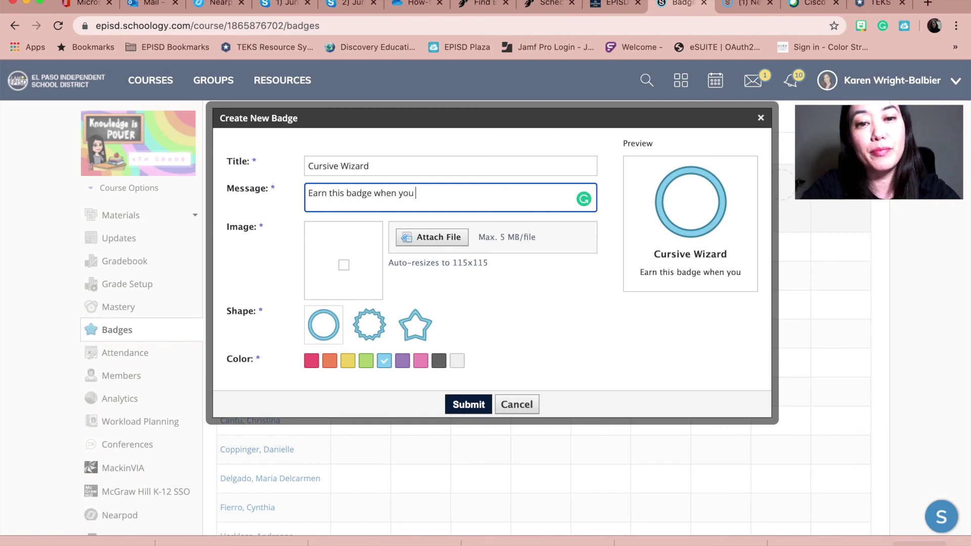
type("complete")
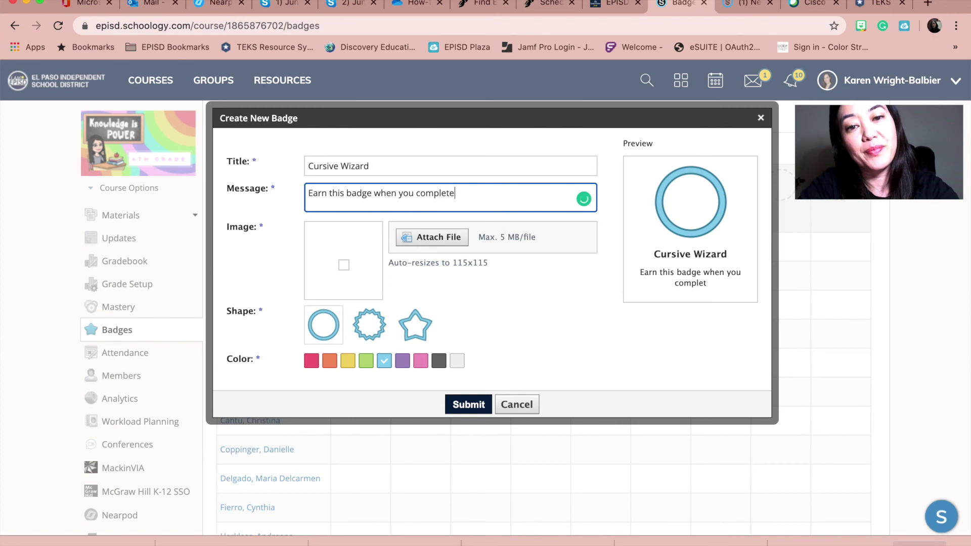
type(" an assi")
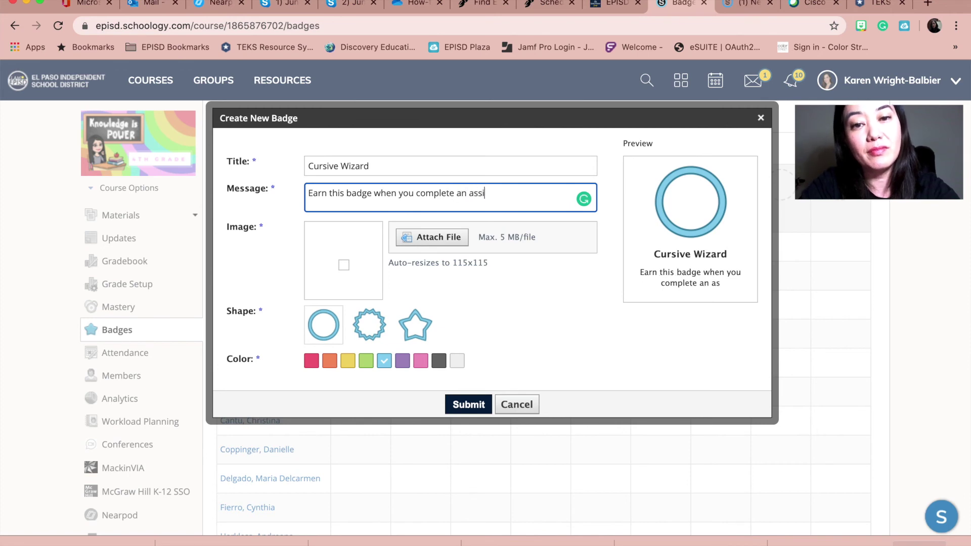
type("gnment th")
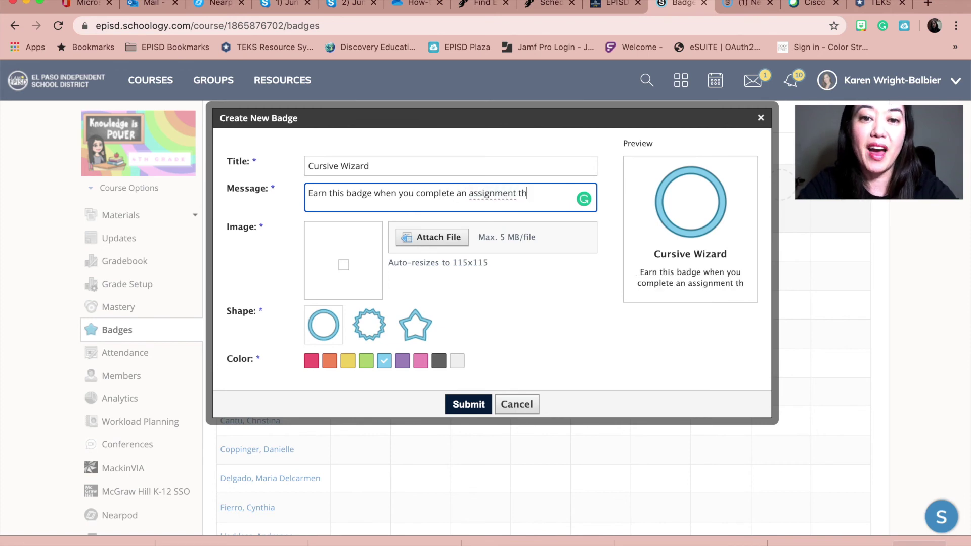
type("at is easy t")
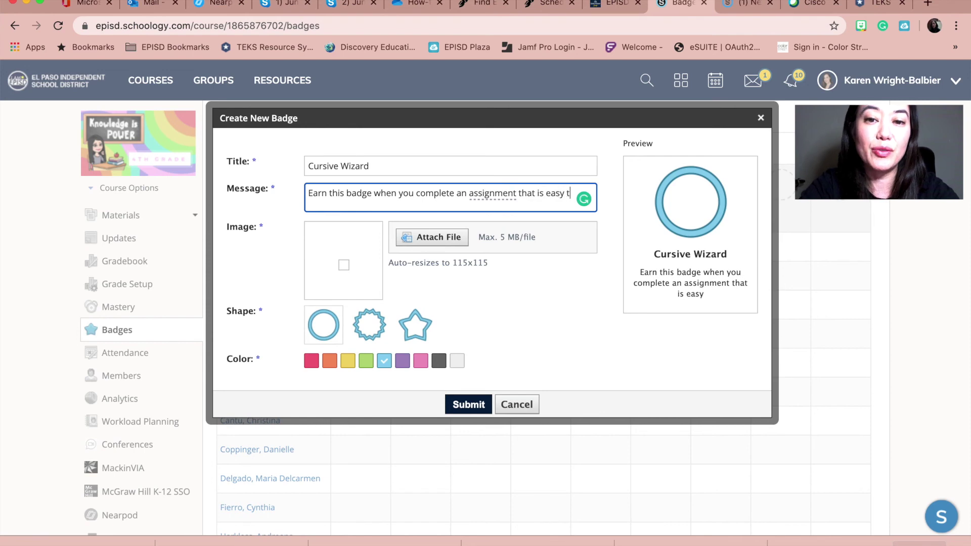
type("o read using")
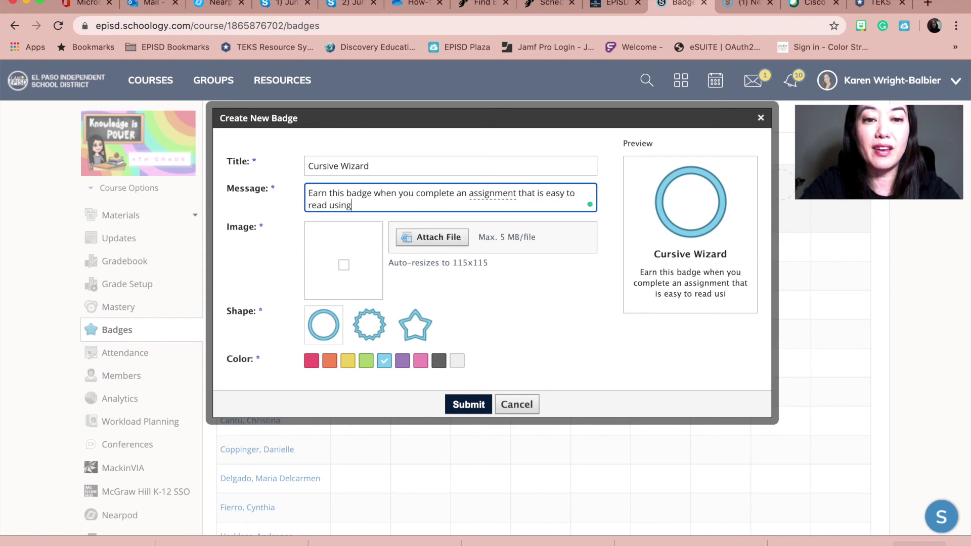
type(" cur")
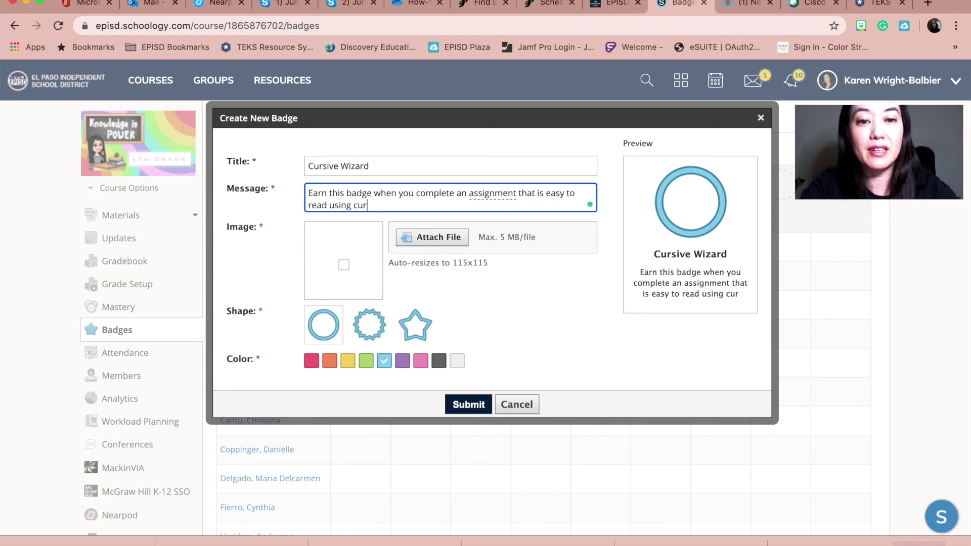
type("sive handwr")
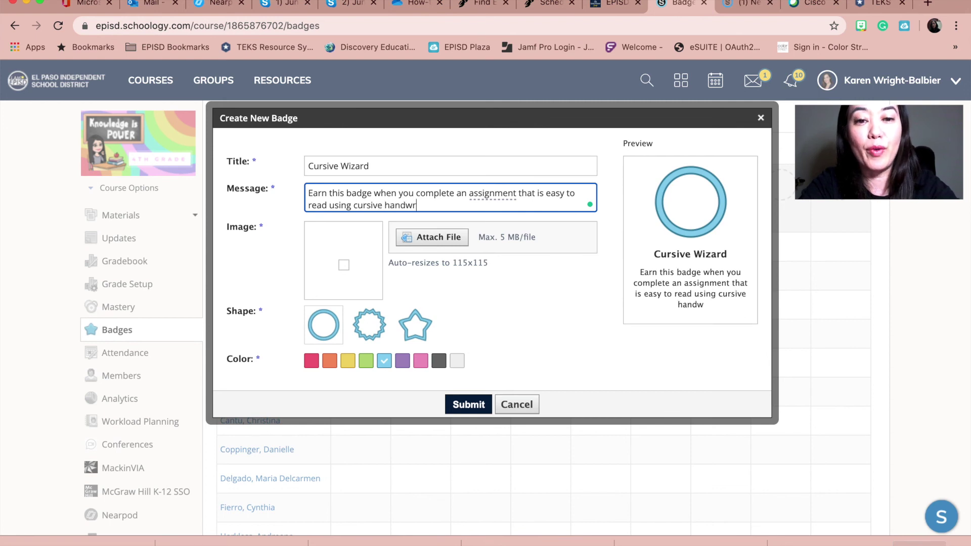
type("iting.")
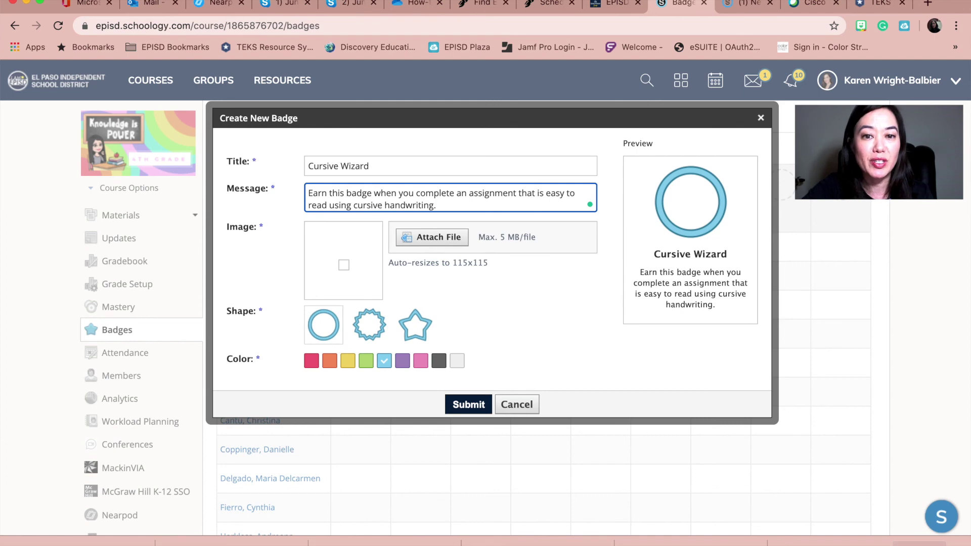
left_click(452, 247)
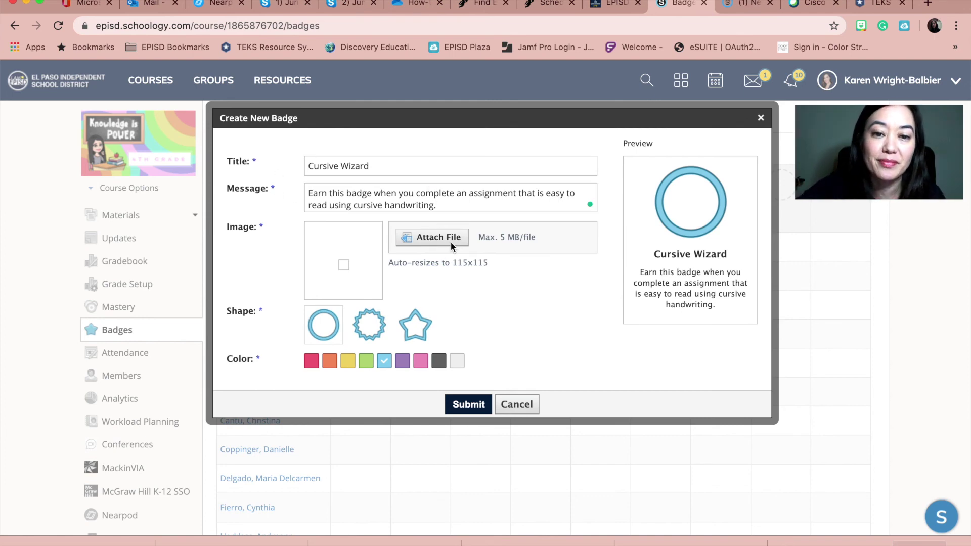
Step: Pick Cursive Badge.001.jpeg from Desktop > Cursive Badge, preview it, and upload it
double_click(351, 184)
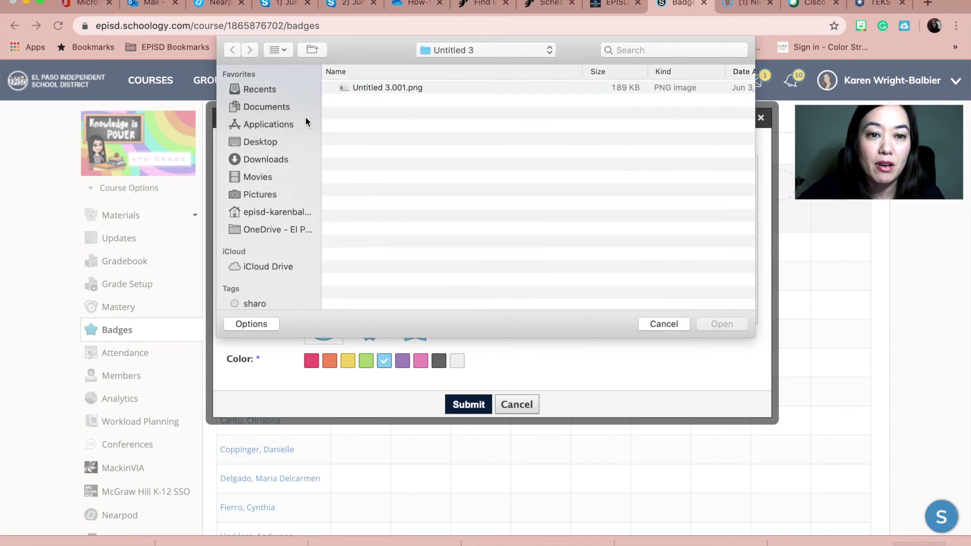
left_click(274, 147)
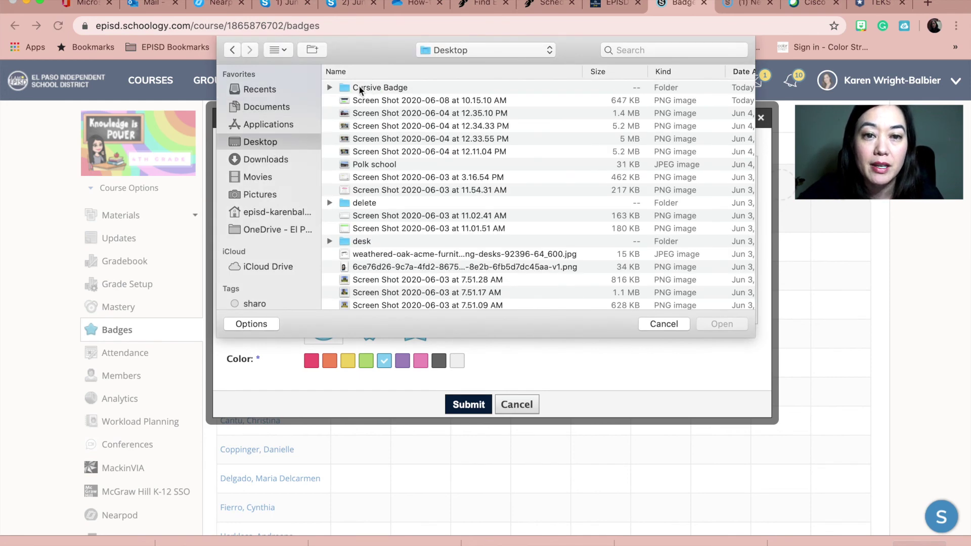
left_click(331, 89)
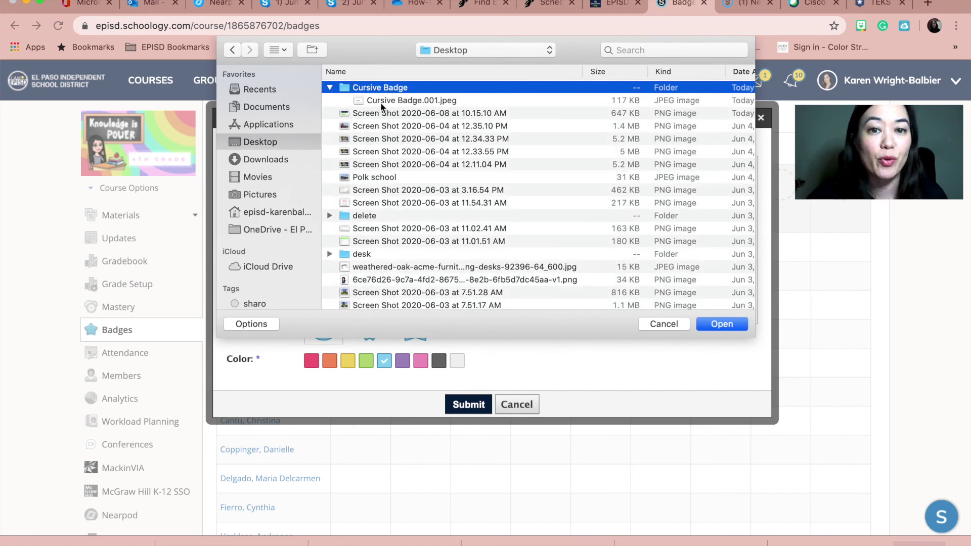
left_click(381, 101)
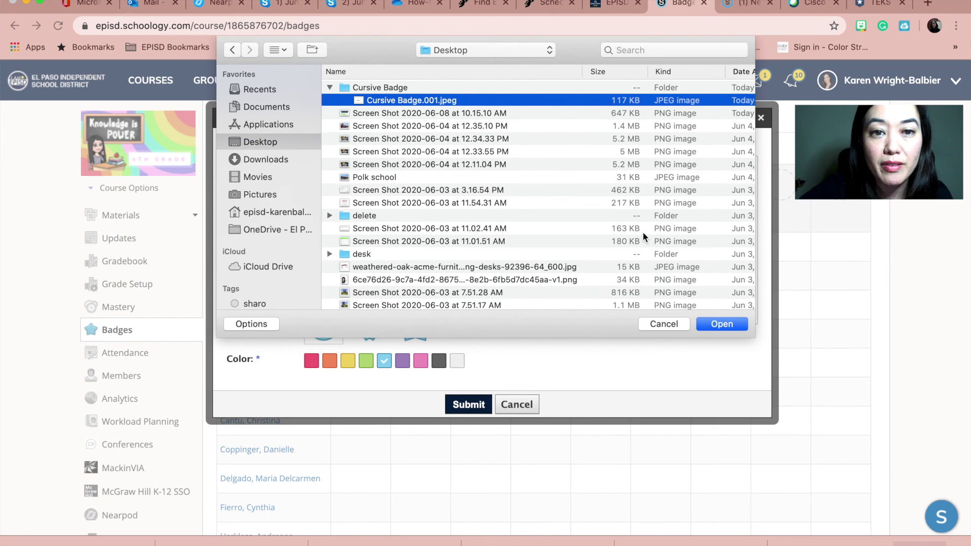
key("space")
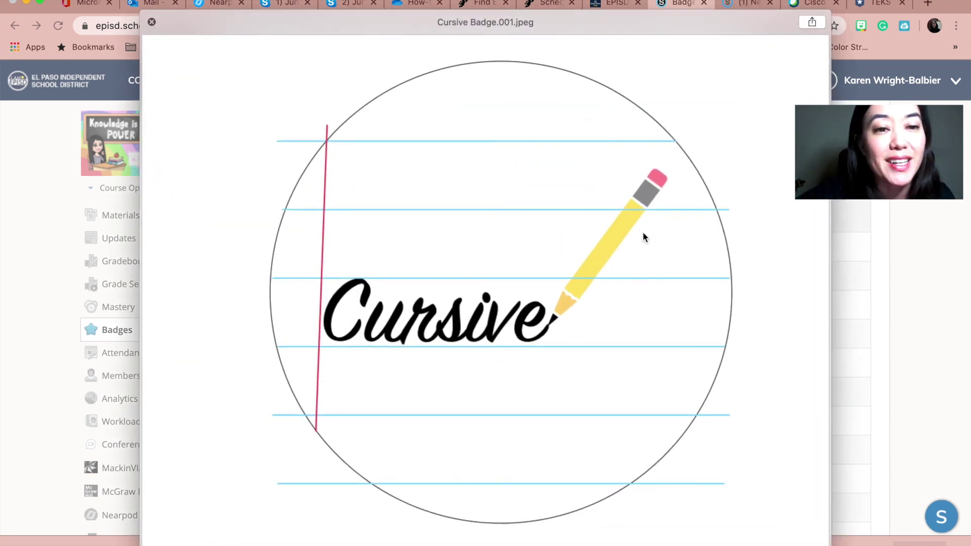
left_click(151, 21)
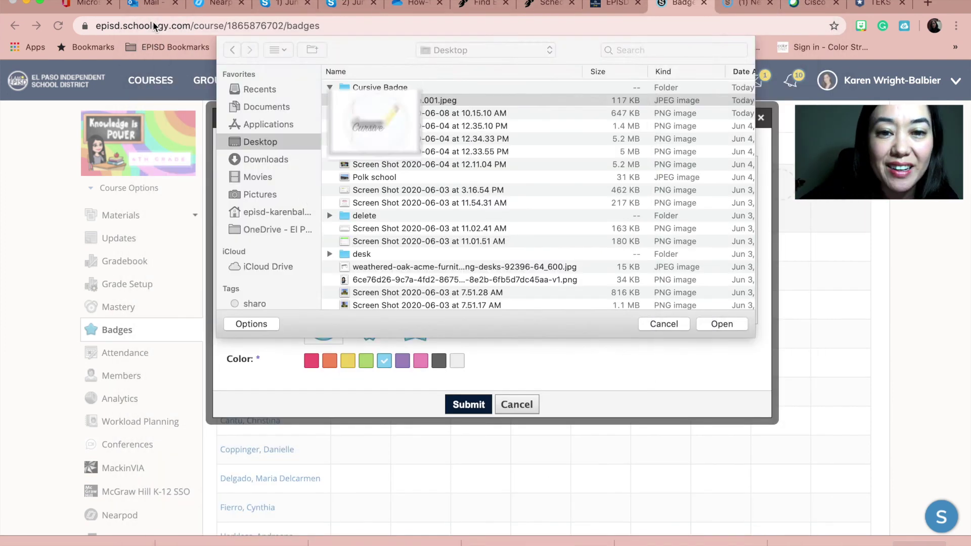
left_click(734, 326)
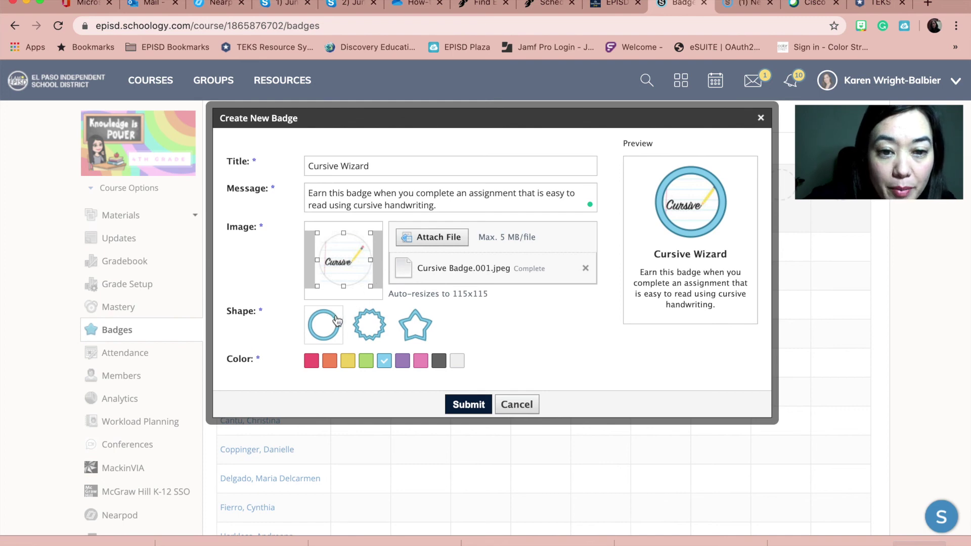
Step: Tighten the image crop and, after trying starburst and star shapes, keep the circle shape
left_click(325, 334)
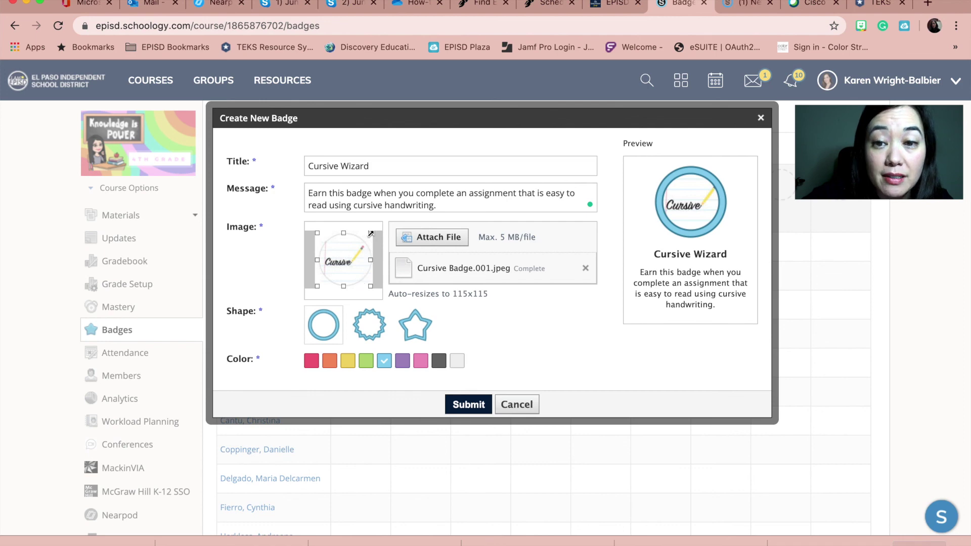
mouse_move(370, 233)
left_mouse_down()
mouse_move(361, 244)
mouse_move(379, 233)
left_mouse_up()
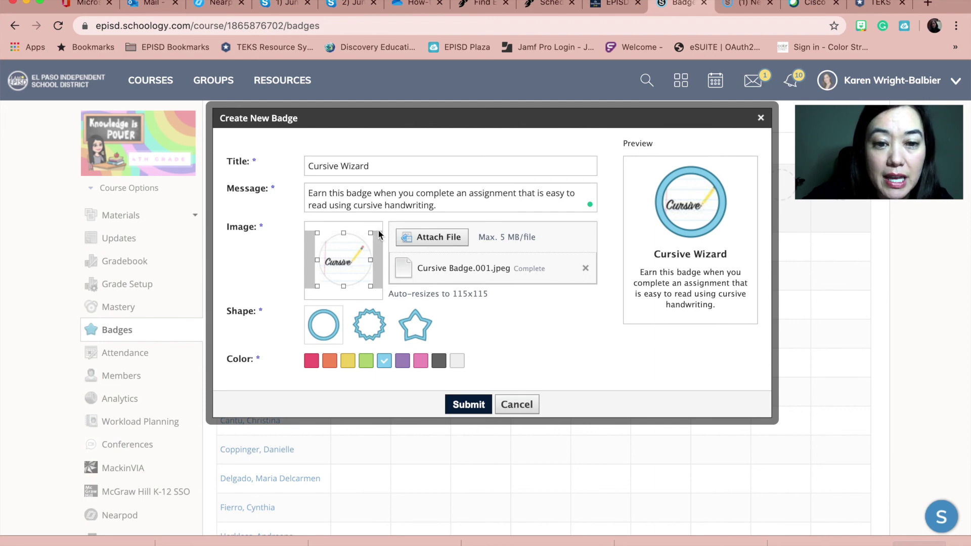
left_click(368, 322)
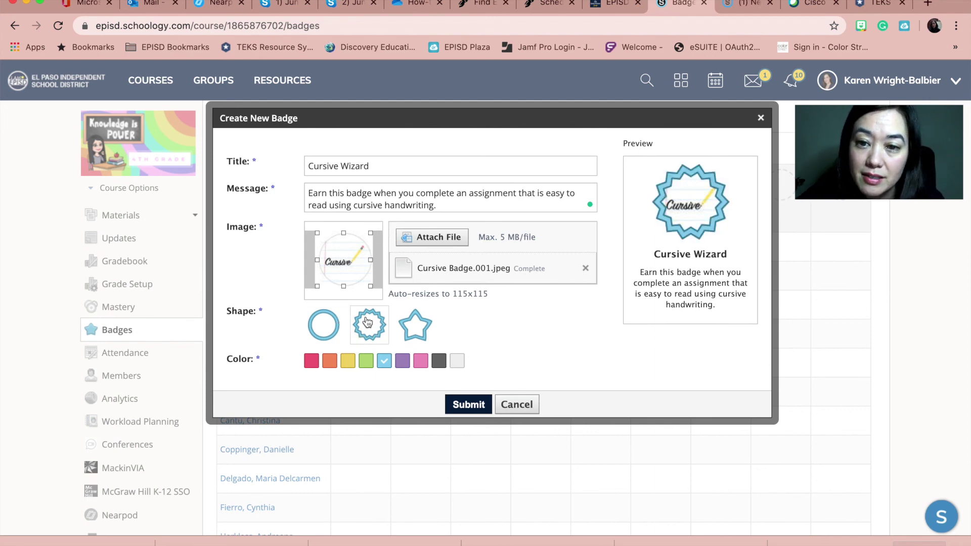
left_click(403, 326)
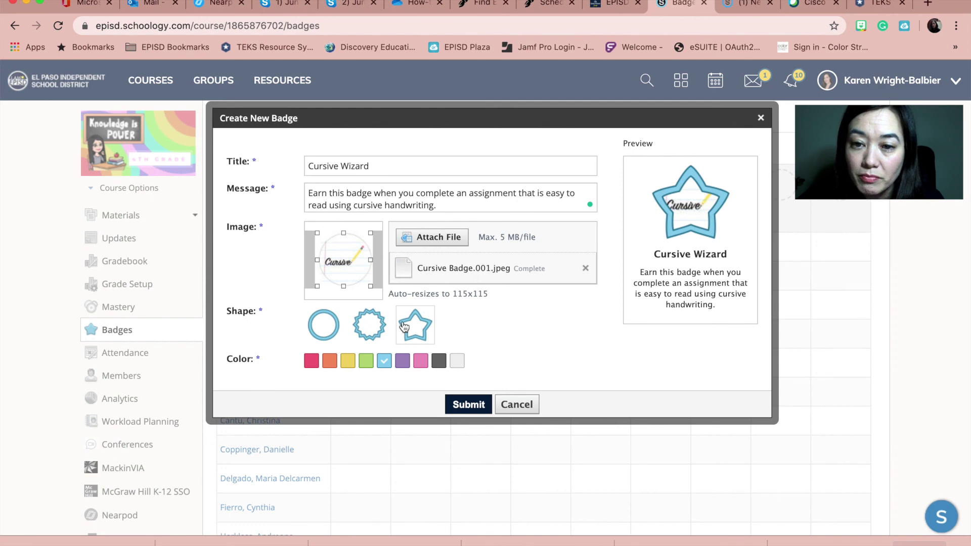
left_click(375, 324)
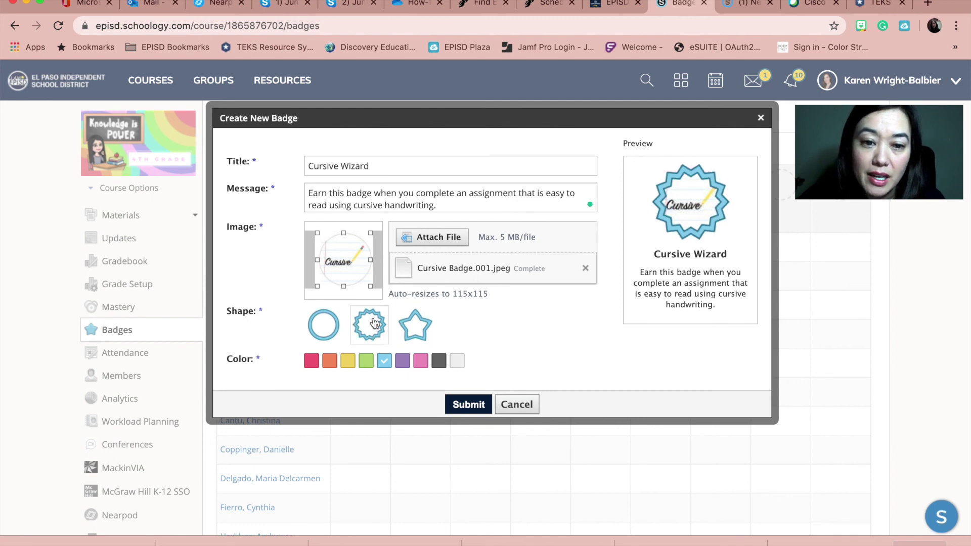
left_click(338, 324)
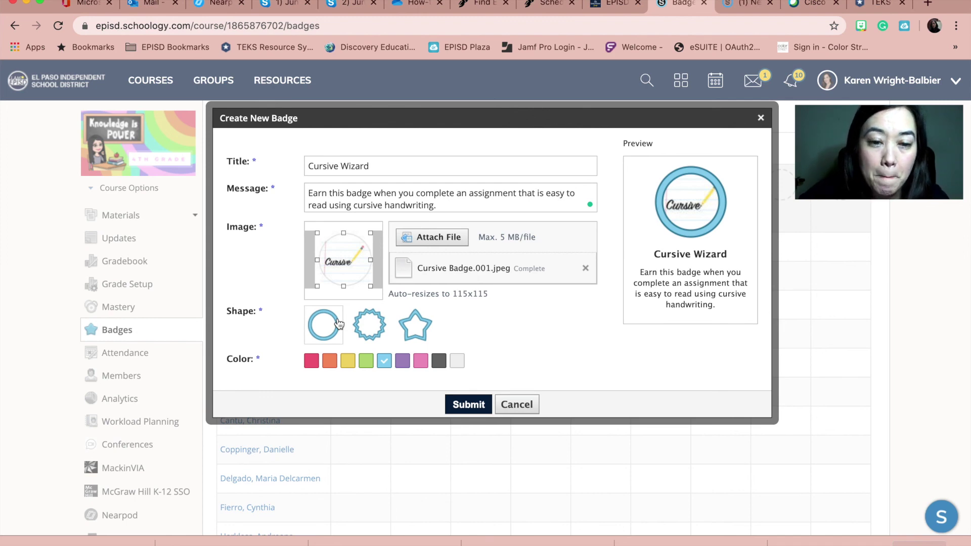
Step: Give the badge a blue ring after trying red and orange, and submit it
left_click(312, 362)
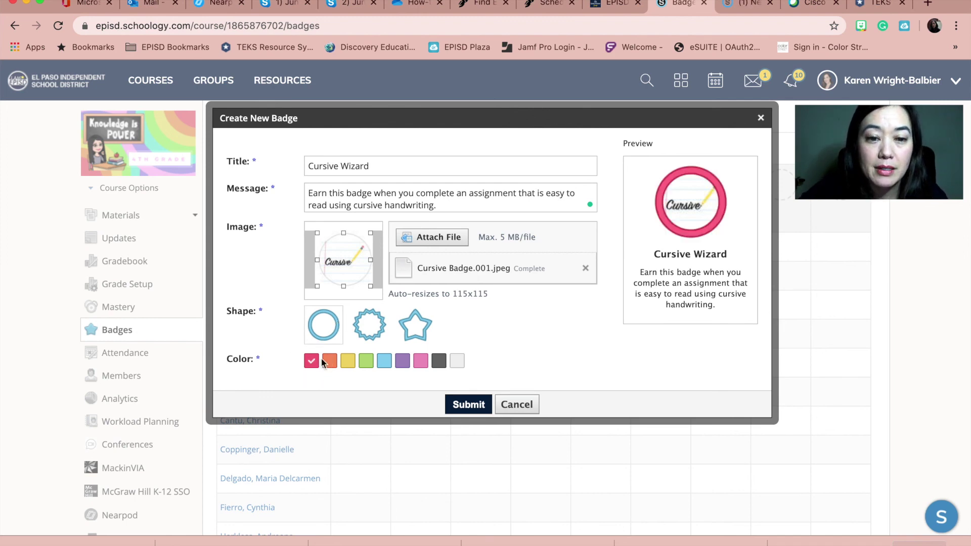
left_click(327, 361)
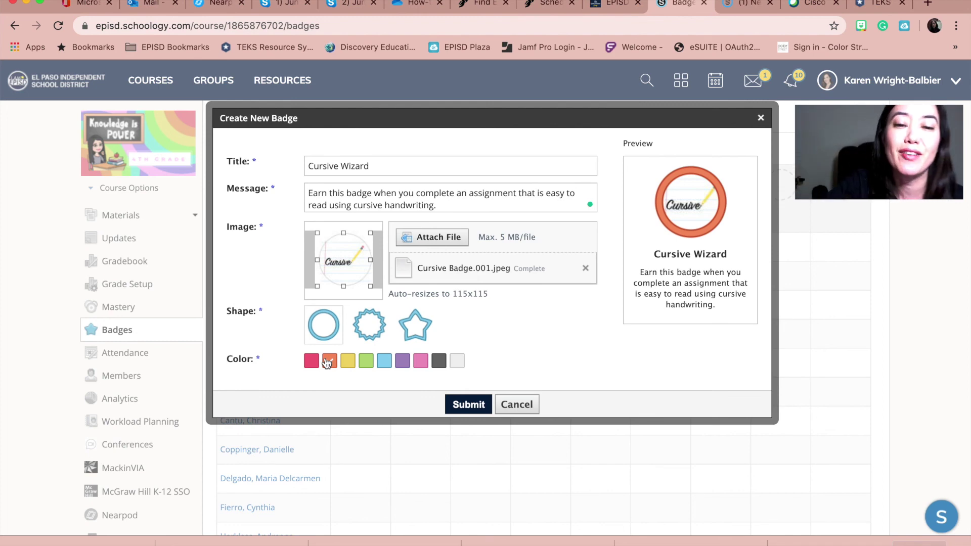
left_click(384, 361)
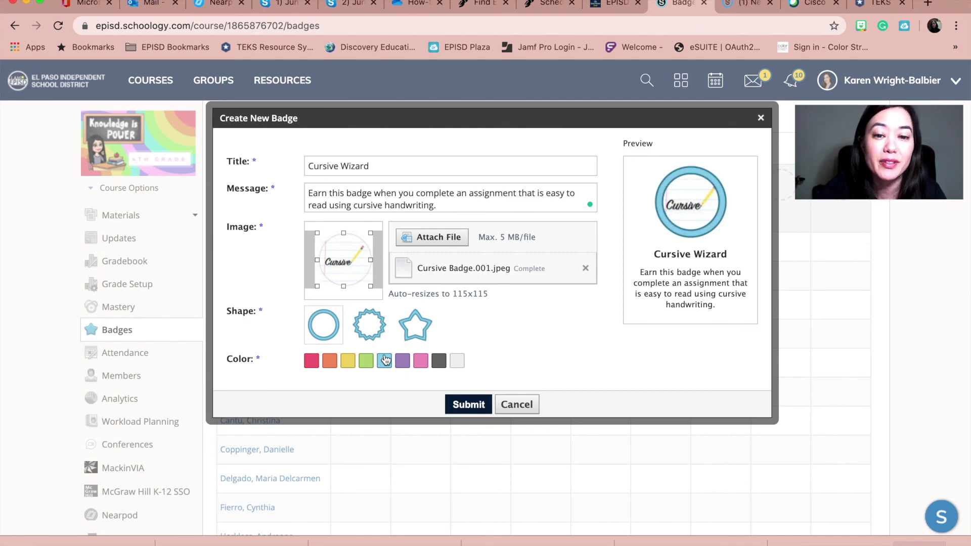
left_click(469, 405)
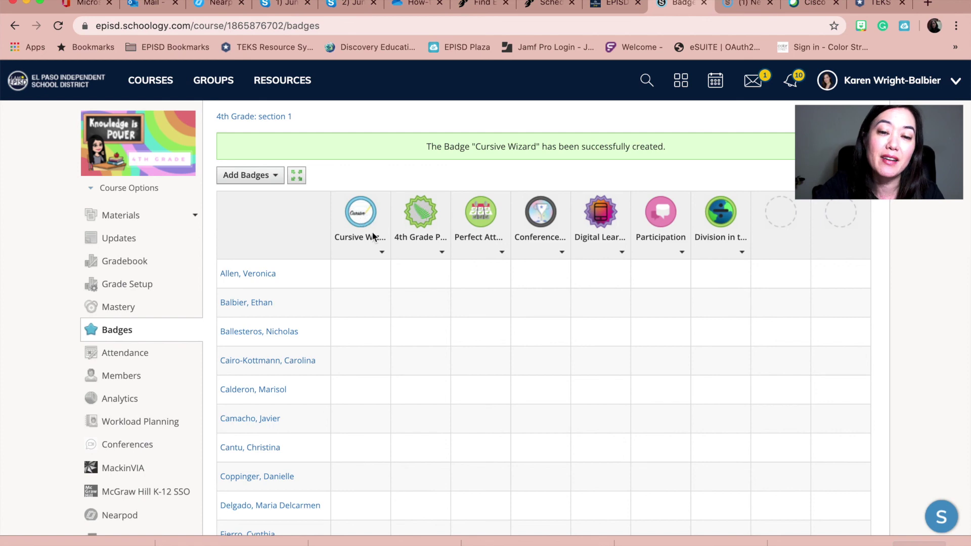
mouse_move(354, 213)
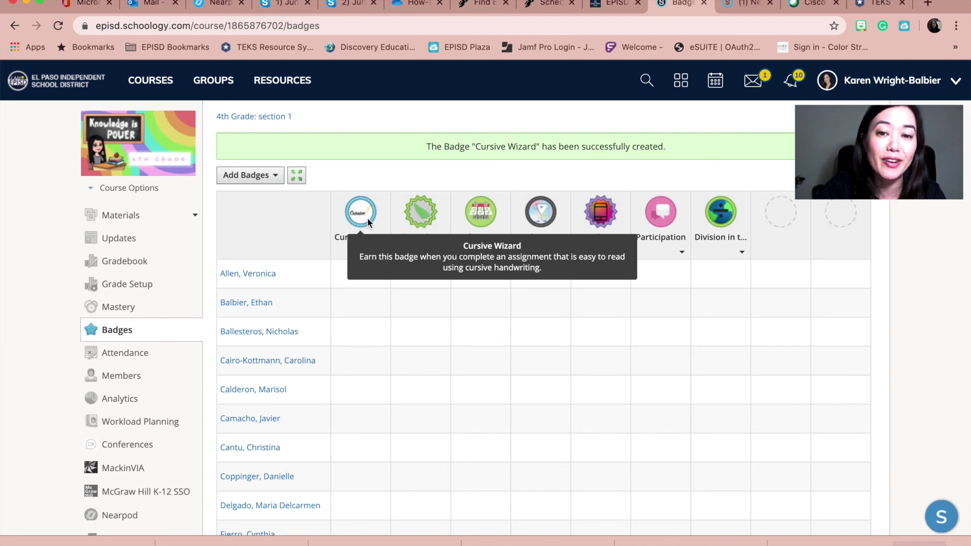
mouse_move(613, 226)
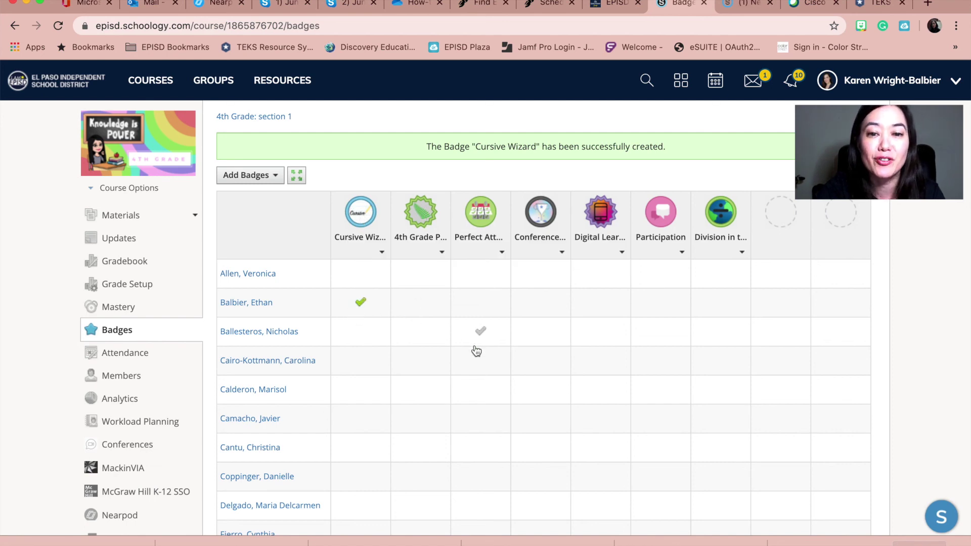
left_click(360, 303)
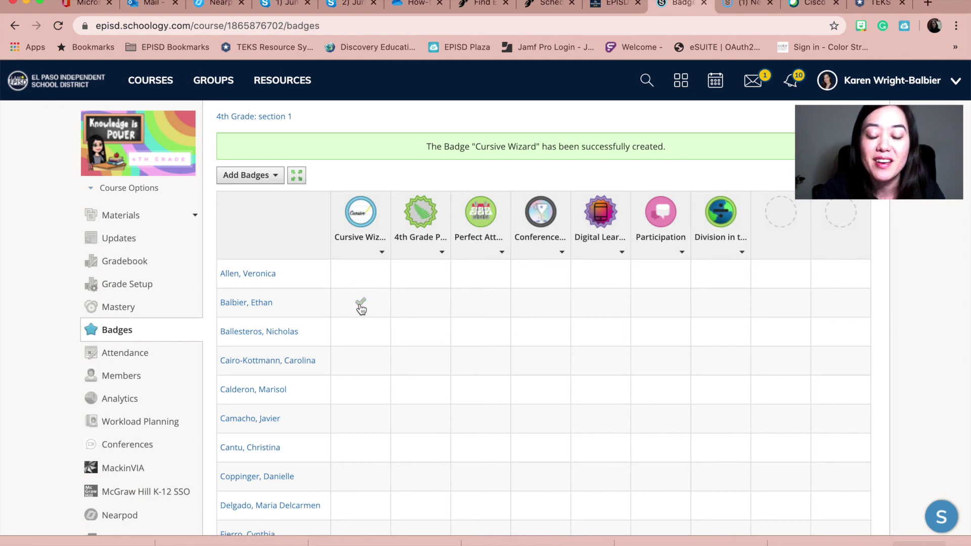